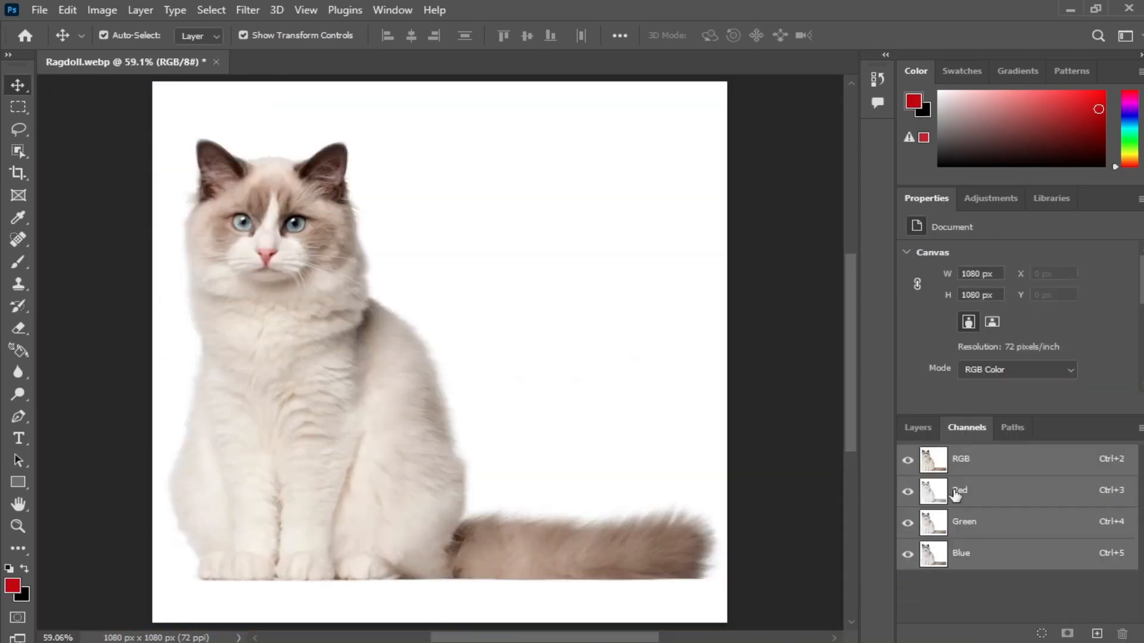
key(ctrl+3)
click(938, 555)
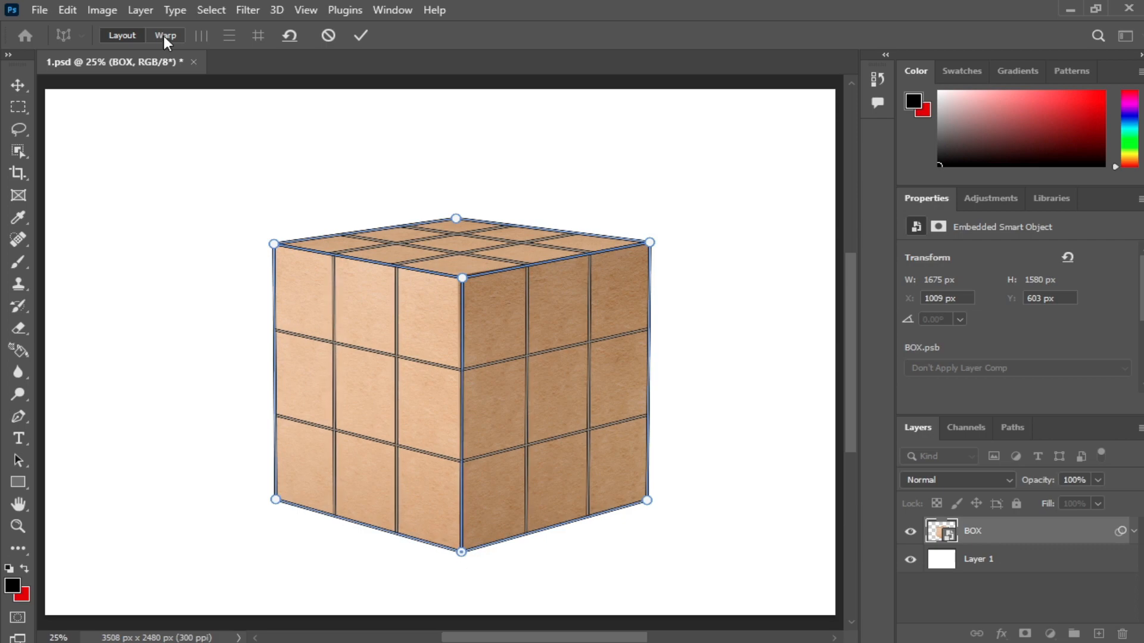
click(166, 35)
shift+click(293, 444)
shift+click(563, 385)
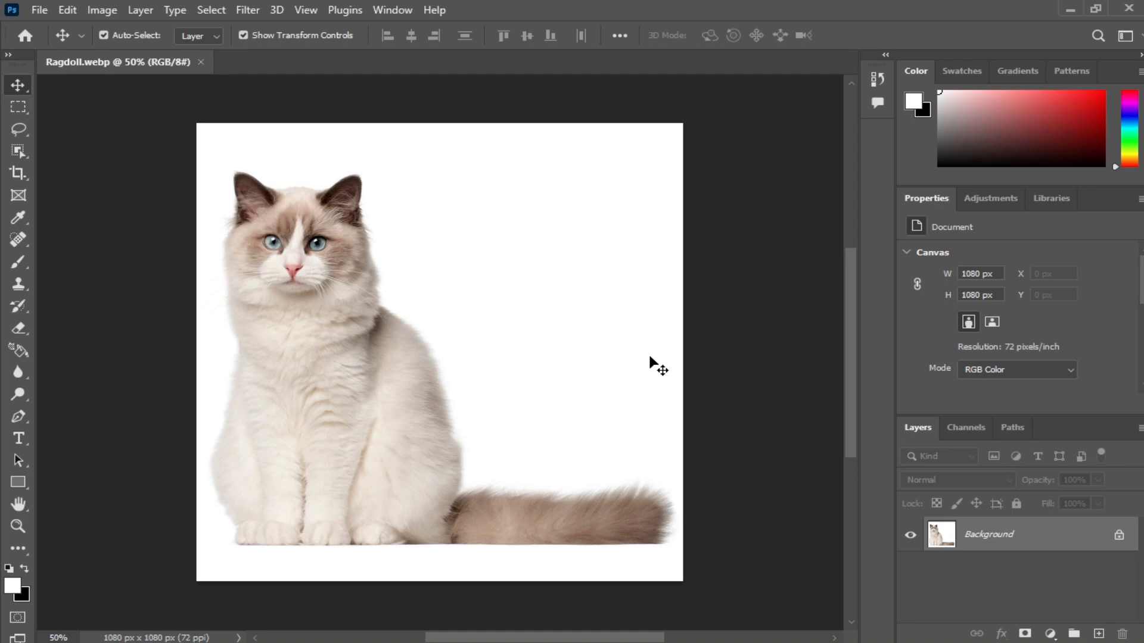
Select the cat with Select Subject and turn the selection into a layer mask that hides the white background
scroll(367, 312, up, 2)
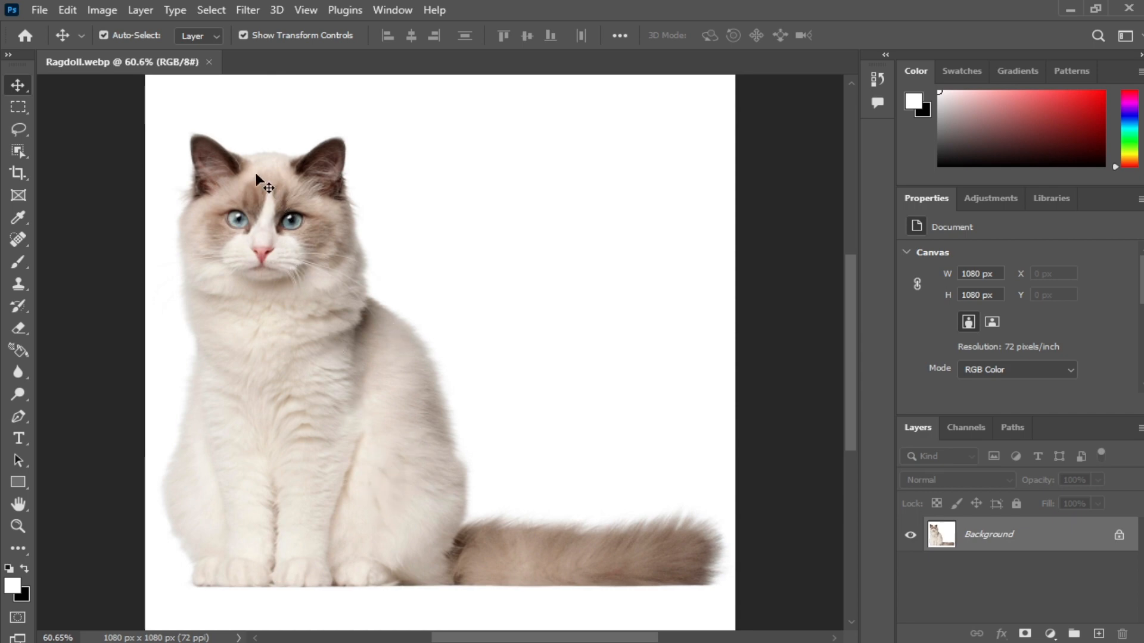
click(212, 10)
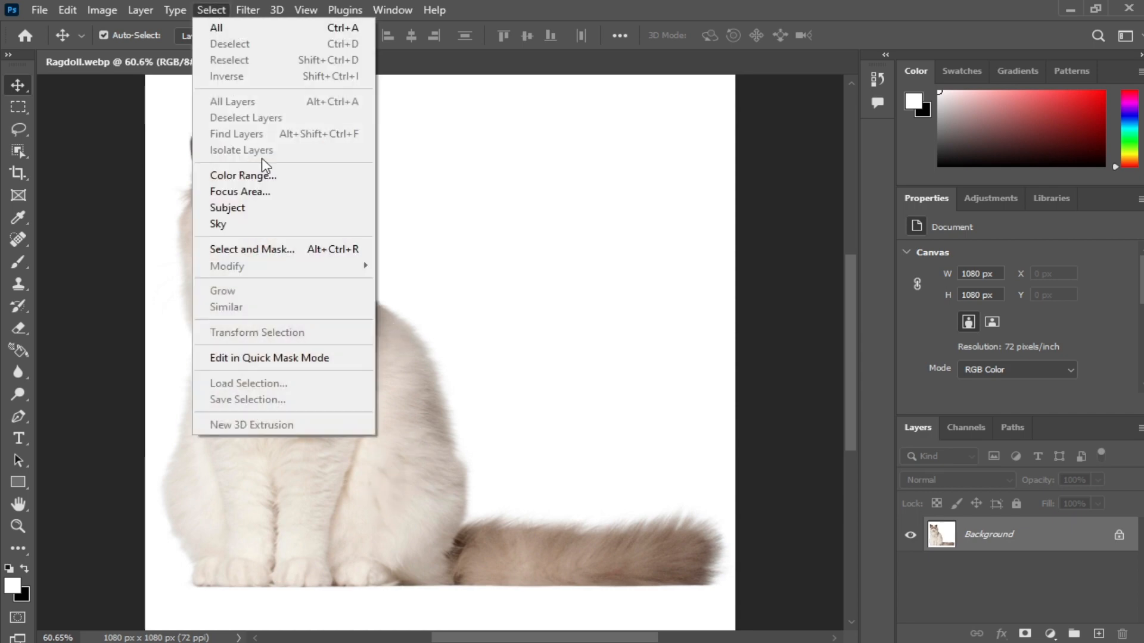
click(278, 213)
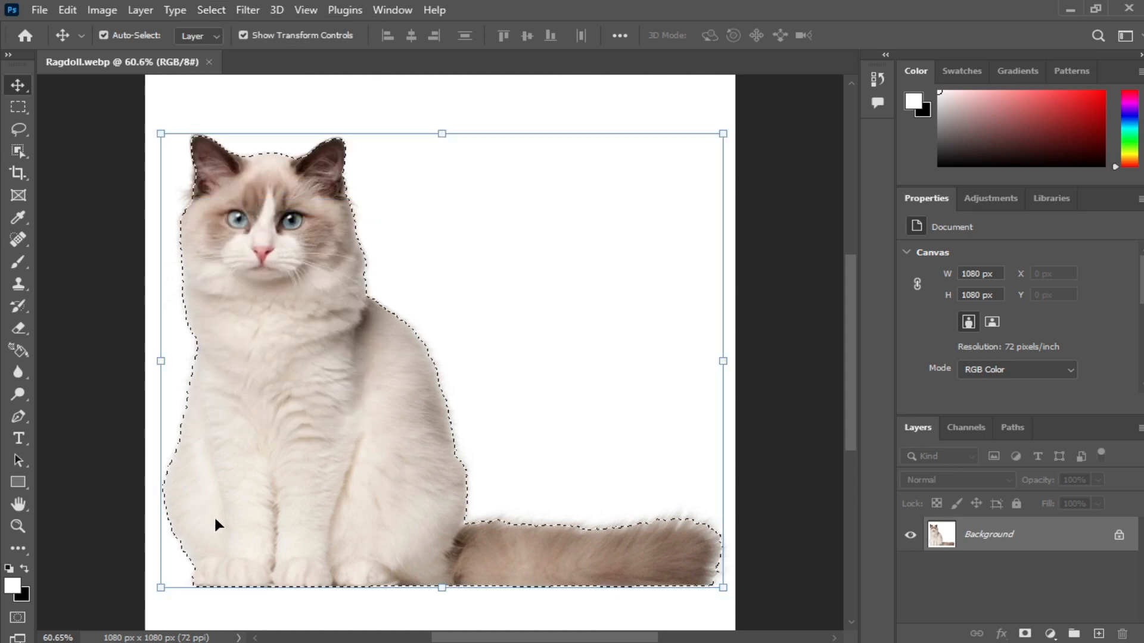
click(1024, 634)
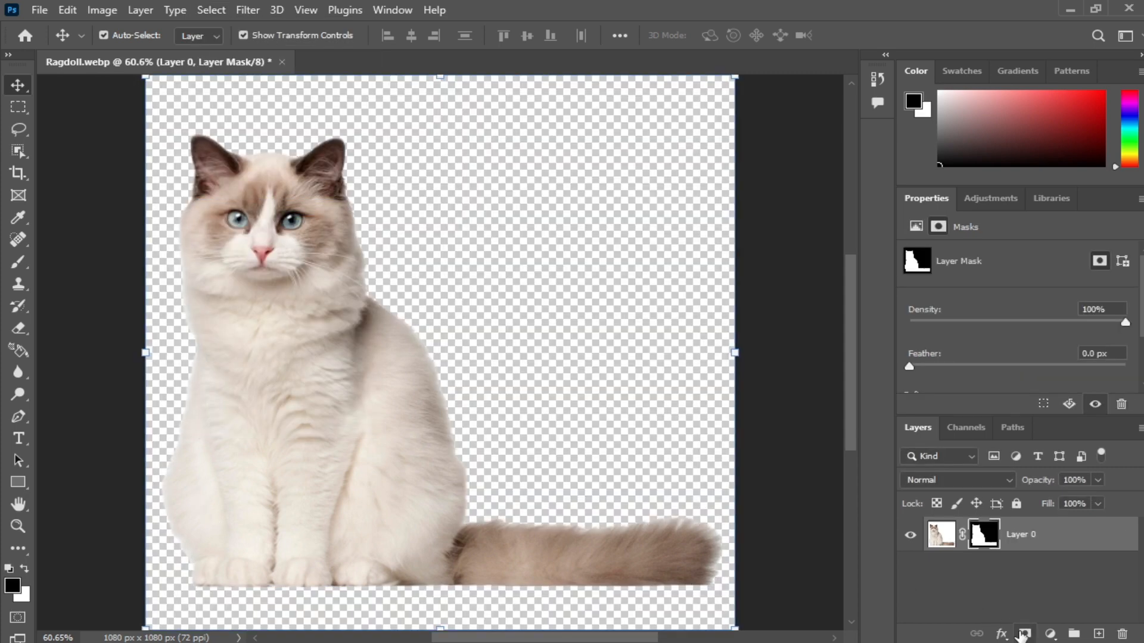
Add a new layer filled with solid red and place it beneath the cat layer
click(1100, 634)
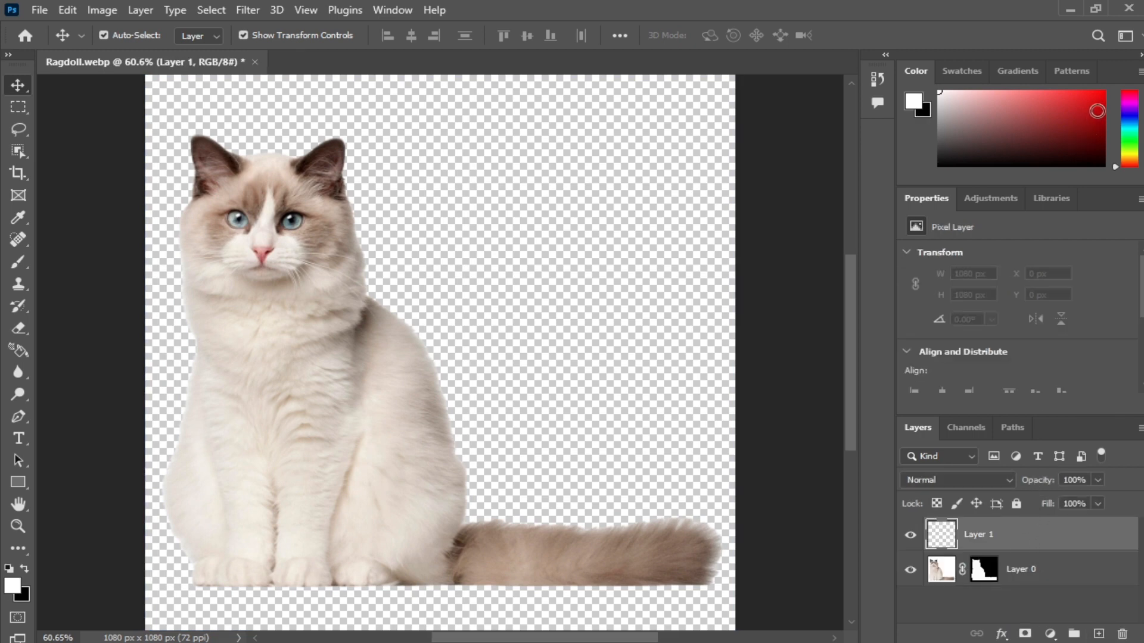
click(1098, 109)
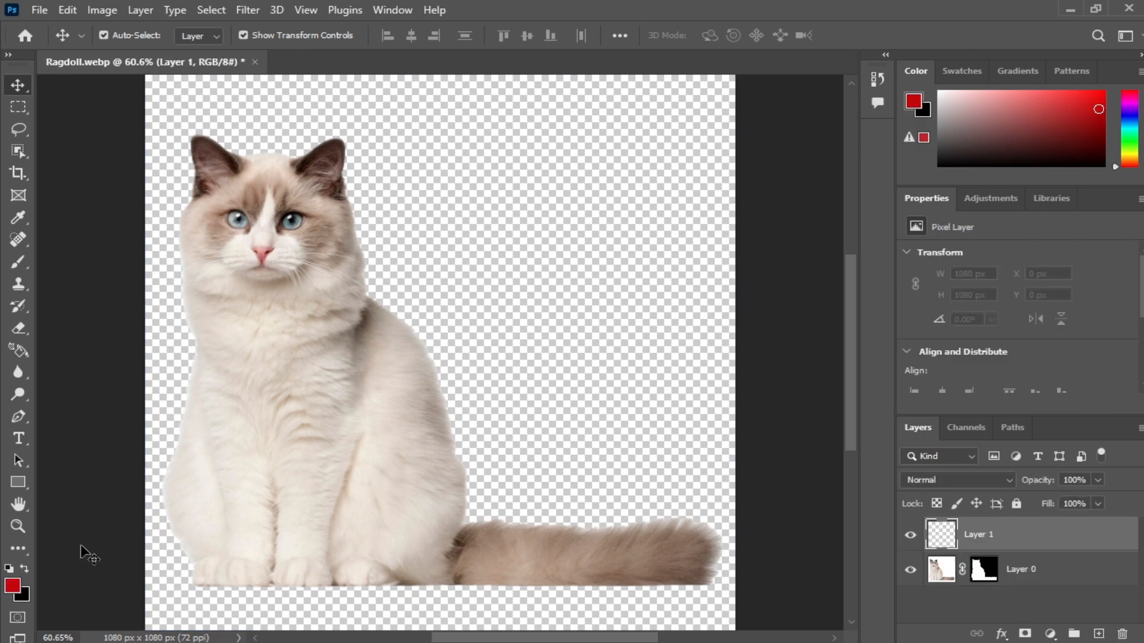
key(alt+BackSpace)
drag(1062, 545, 1064, 583)
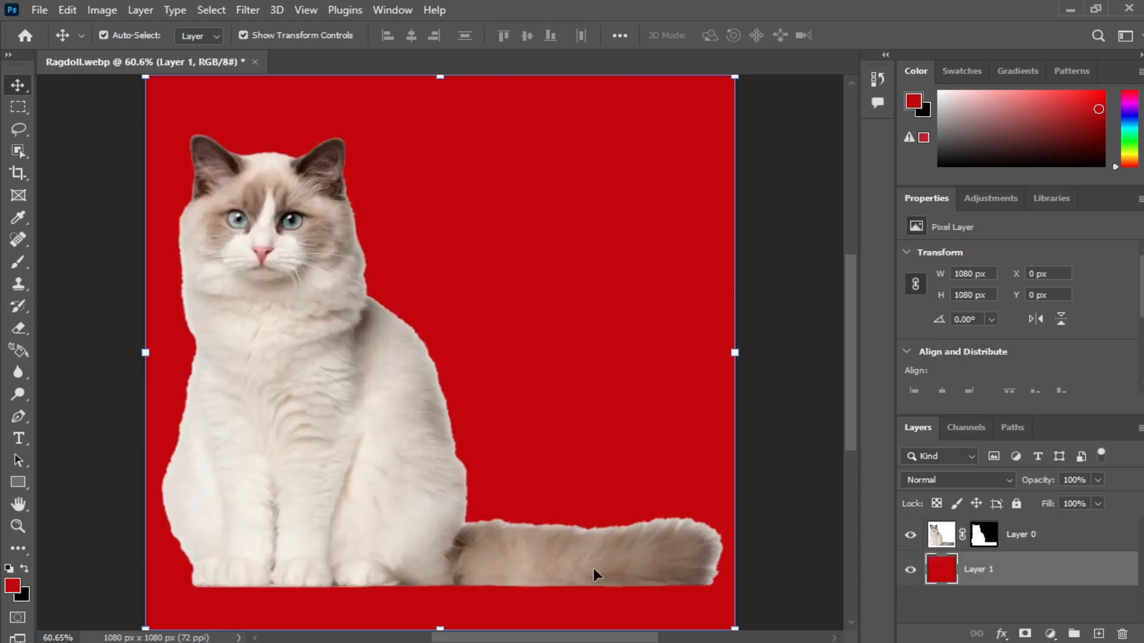
Examine the fur edges along the cat's back and tail with the layer mask enabled and disabled
scroll(593, 568, up, 4)
scroll(594, 569, up, 5)
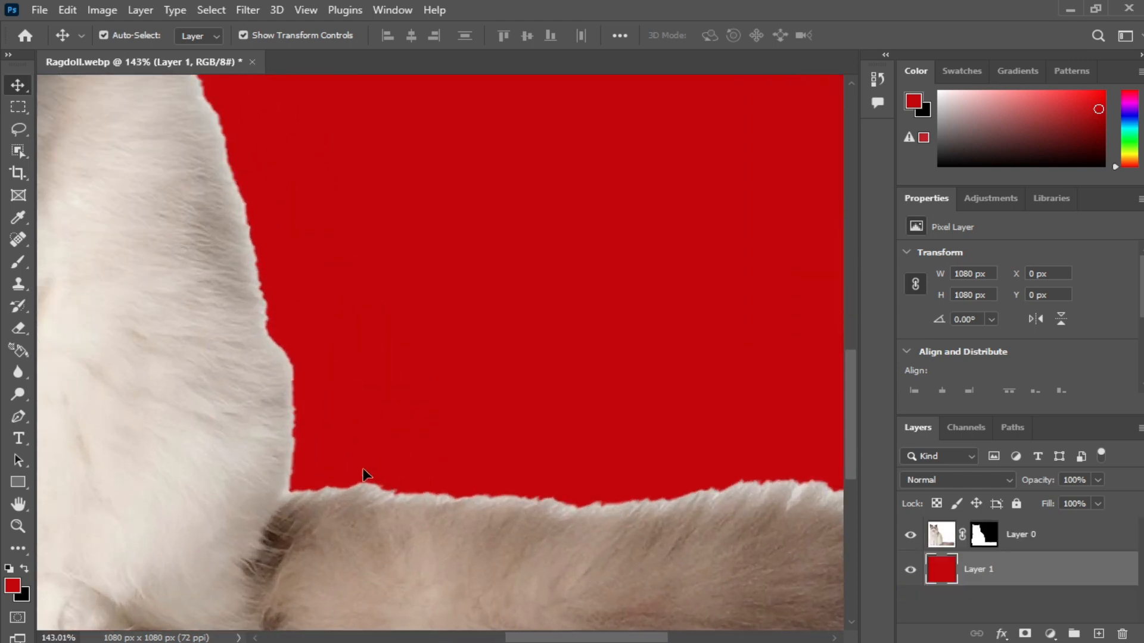
drag(233, 366, 288, 314)
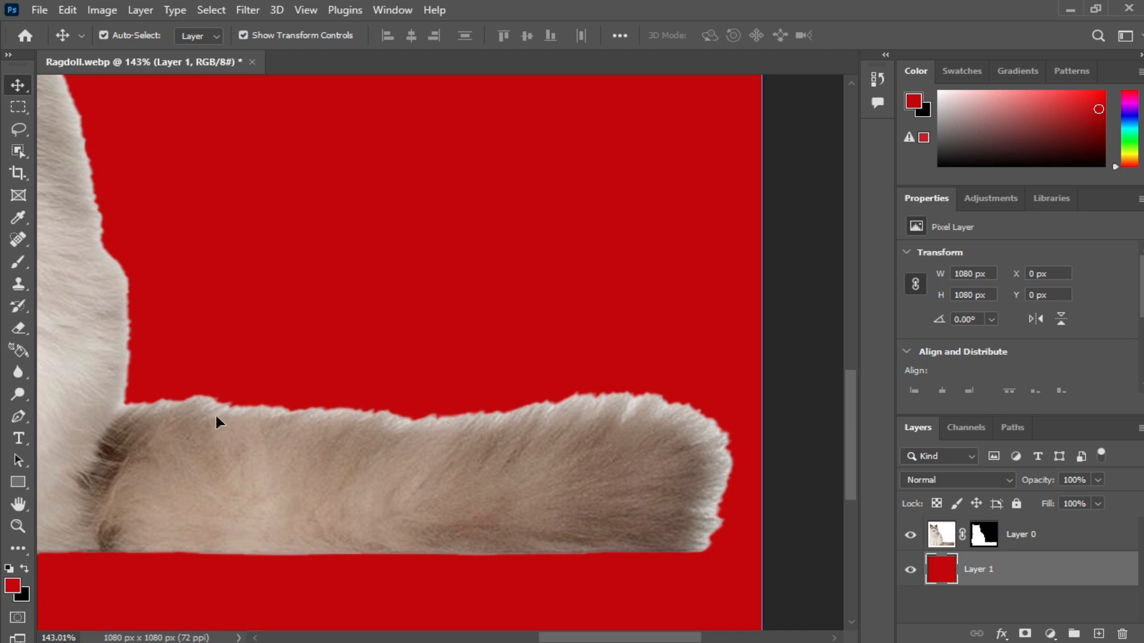
shift+click(986, 538)
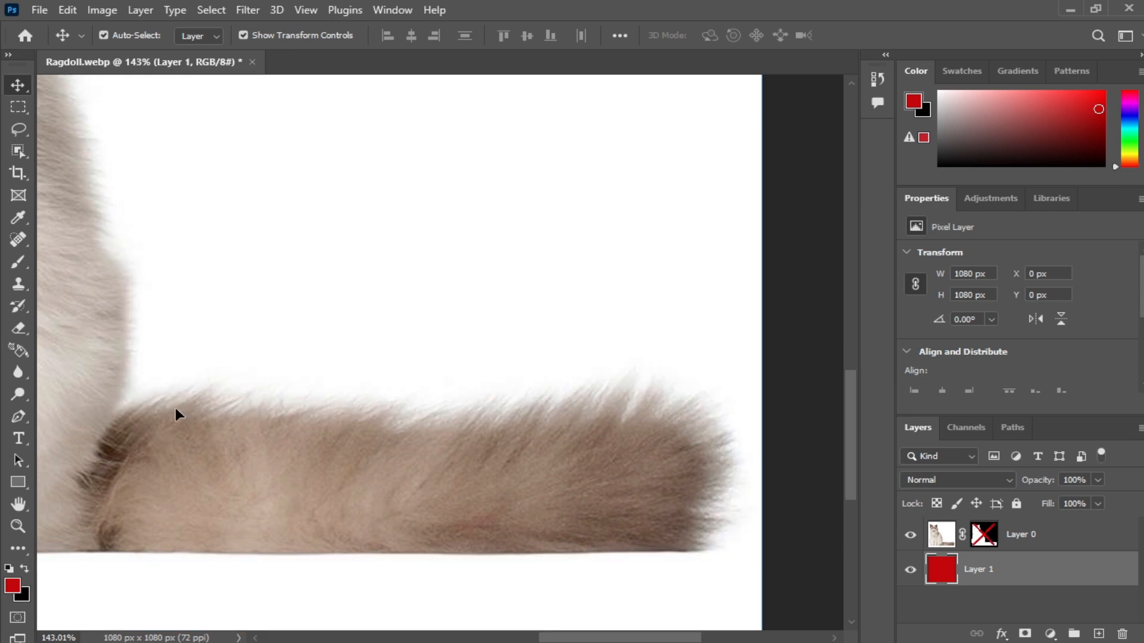
drag(109, 300, 339, 457)
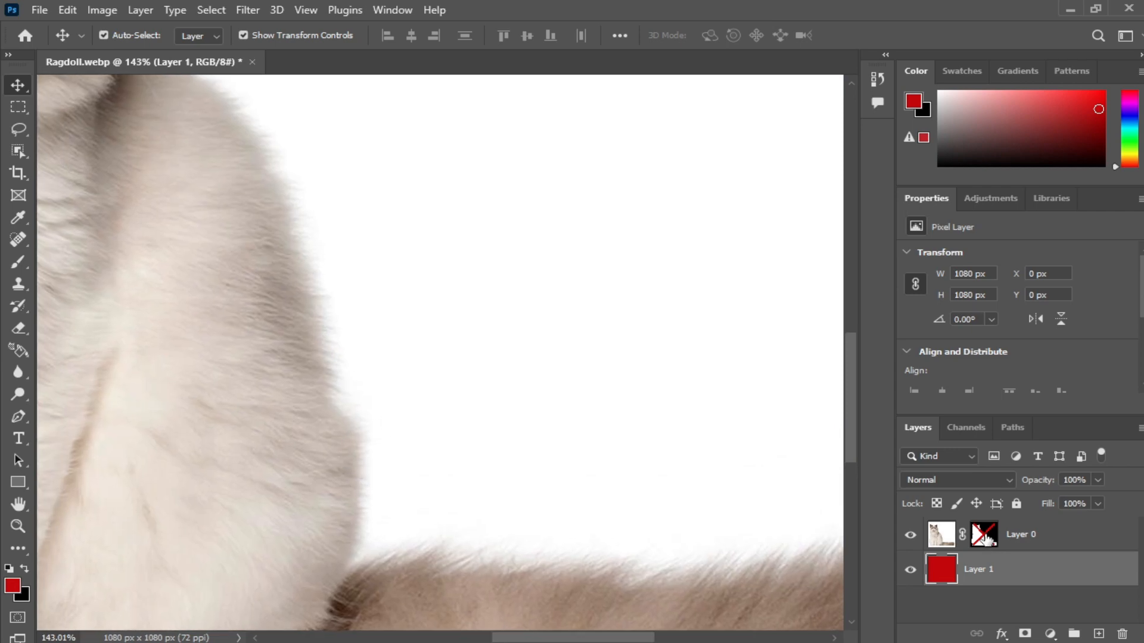
Delete the layer mask from the cat layer and deselect the layer
right_click(988, 538)
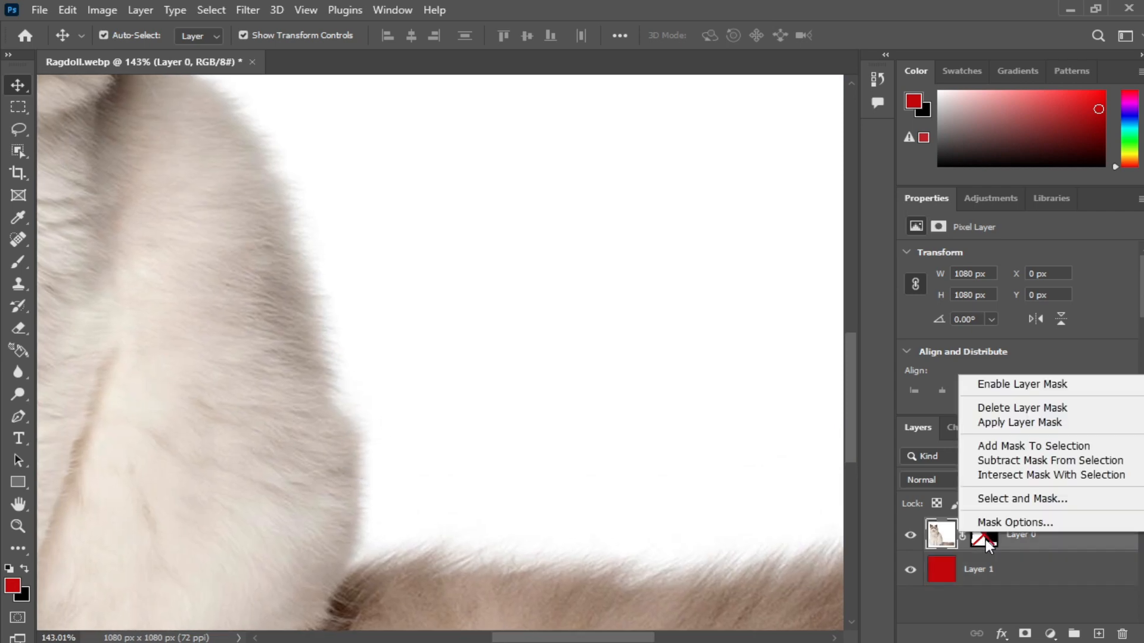
click(1025, 408)
key(ctrl+0)
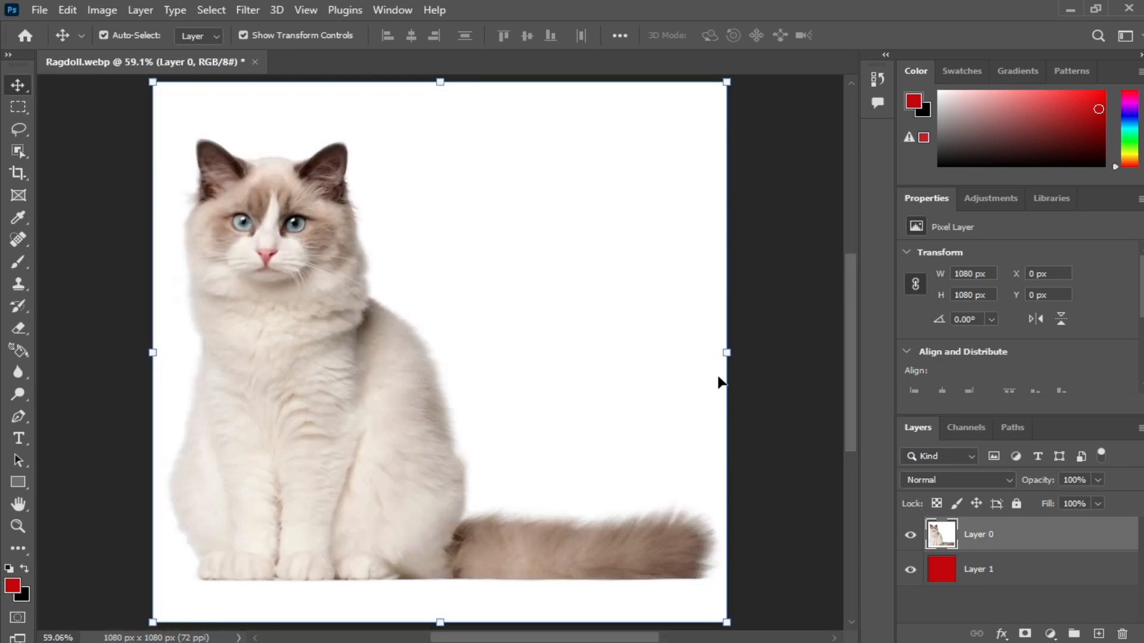
click(786, 335)
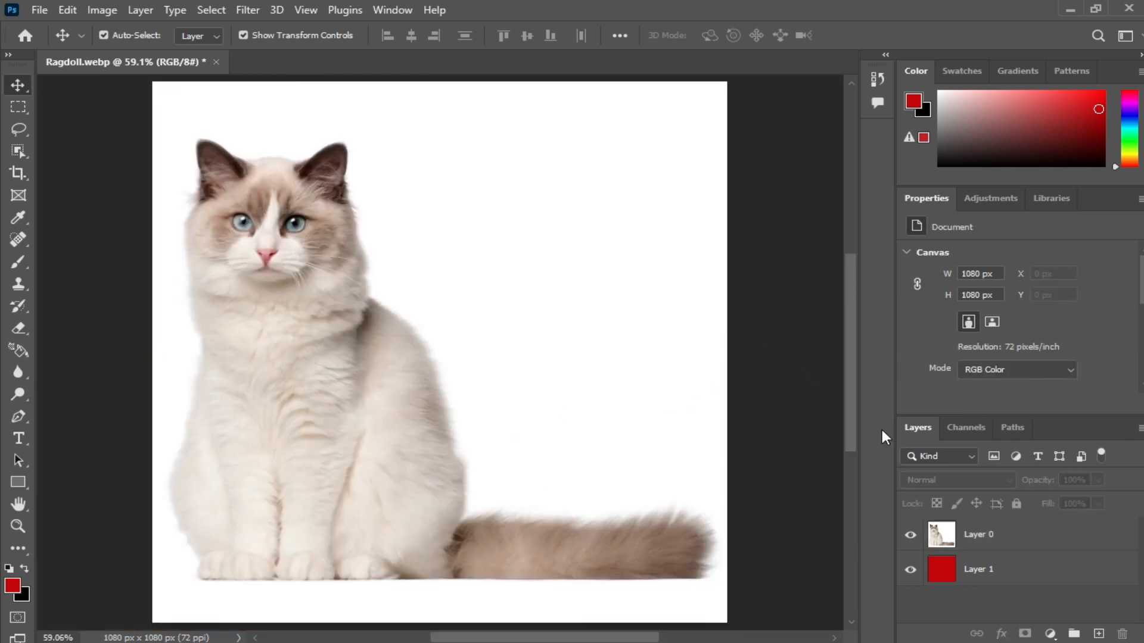
View the Red, Green and Blue channels one by one to compare the contrast between cat and background
click(964, 429)
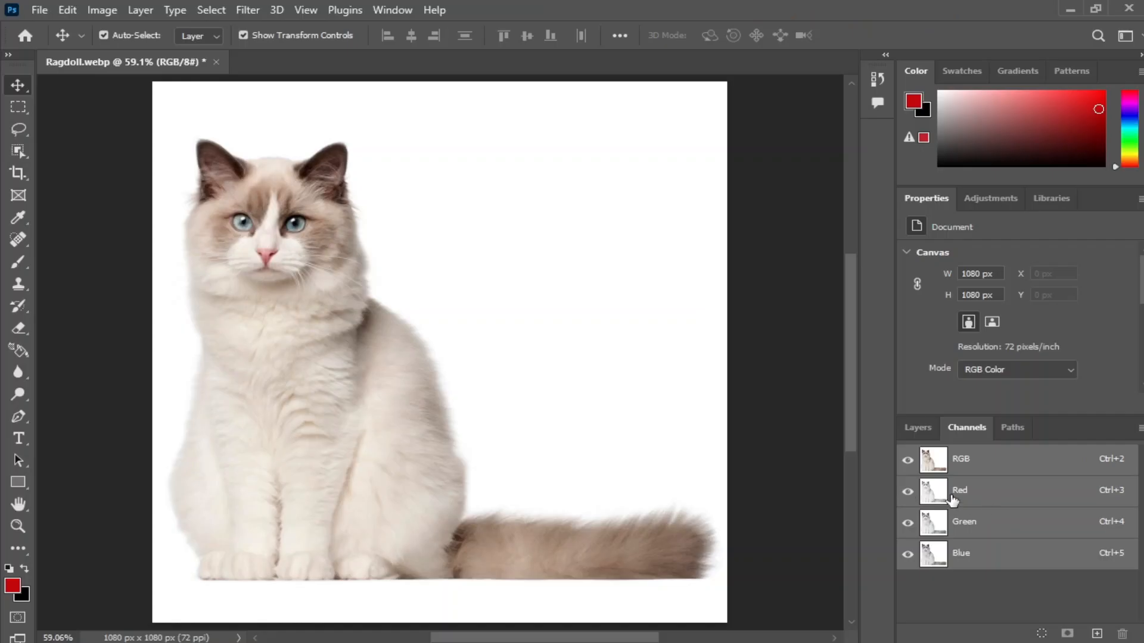
click(980, 499)
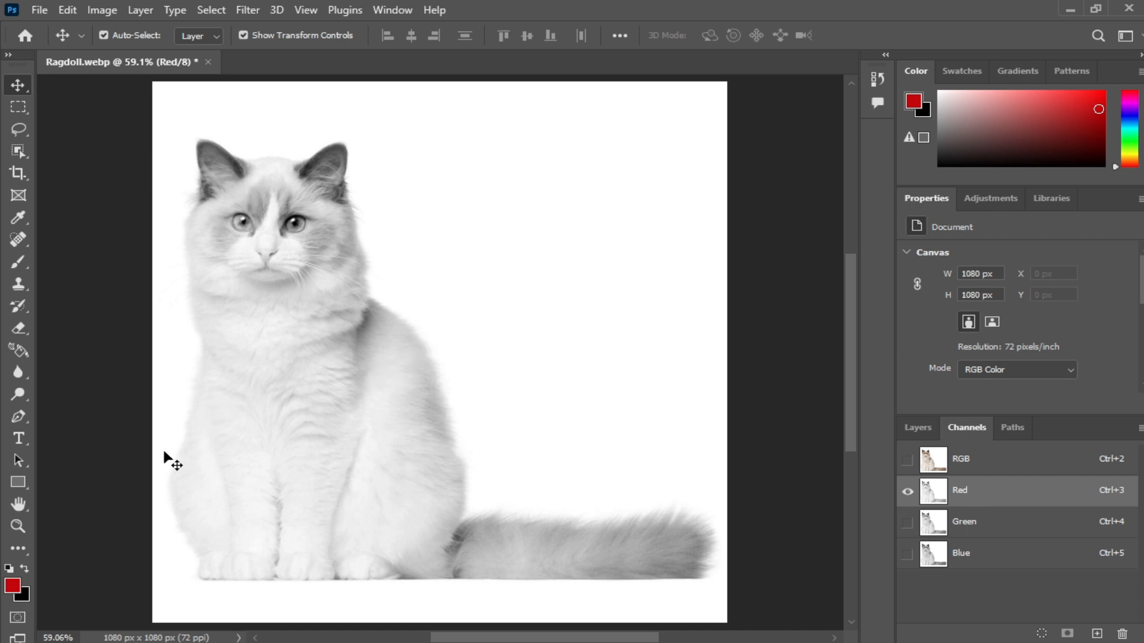
click(989, 527)
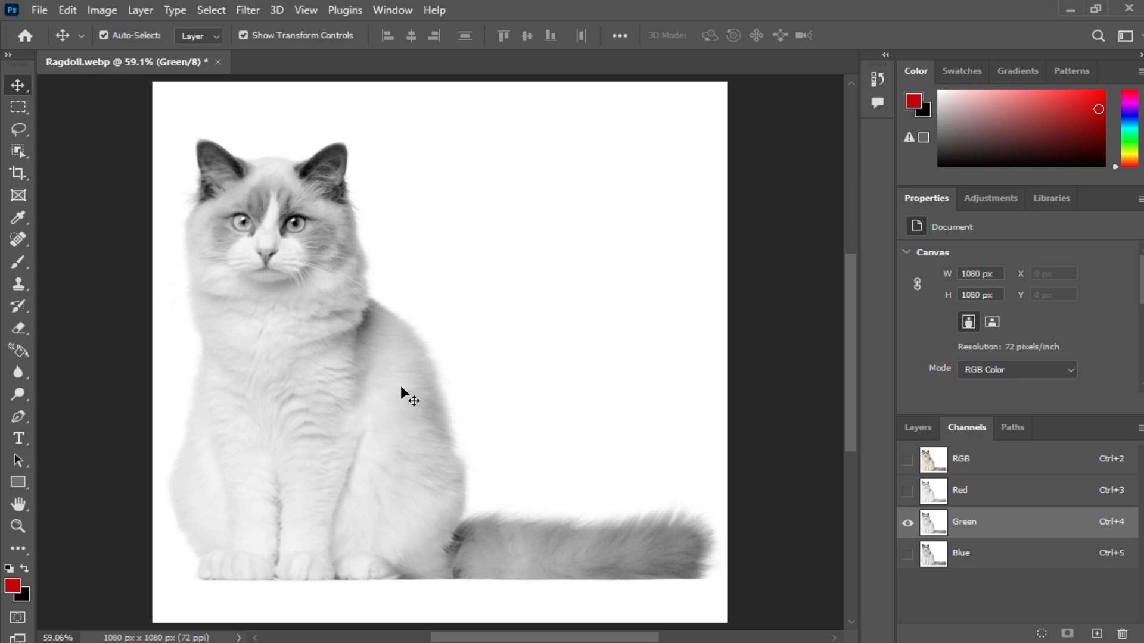
click(1002, 560)
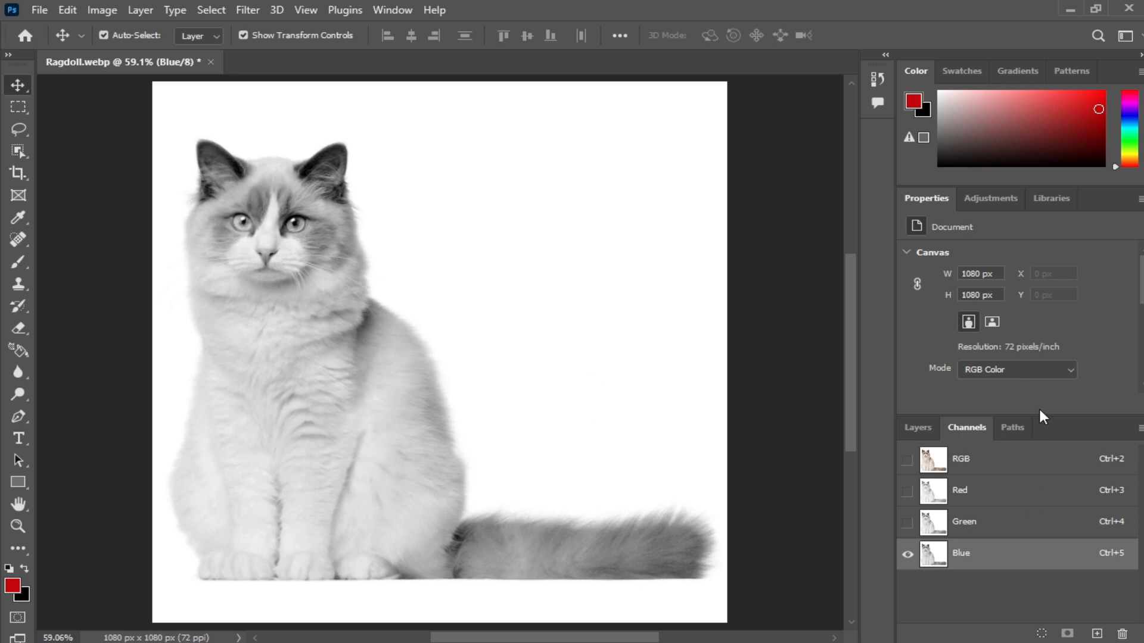
Duplicate the Blue channel
drag(1043, 416, 1042, 384)
drag(1050, 536, 1099, 628)
drag(1016, 628, 1013, 636)
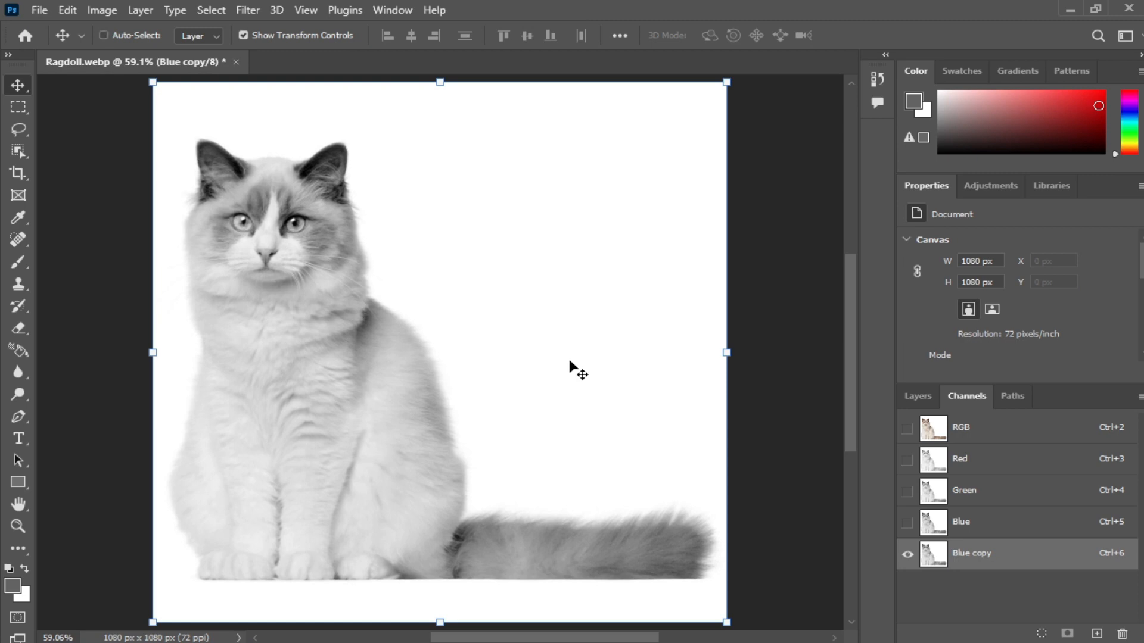
Darken the cat in the Blue copy channel with Levels, setting the black input level to 223
key(ctrl+l)
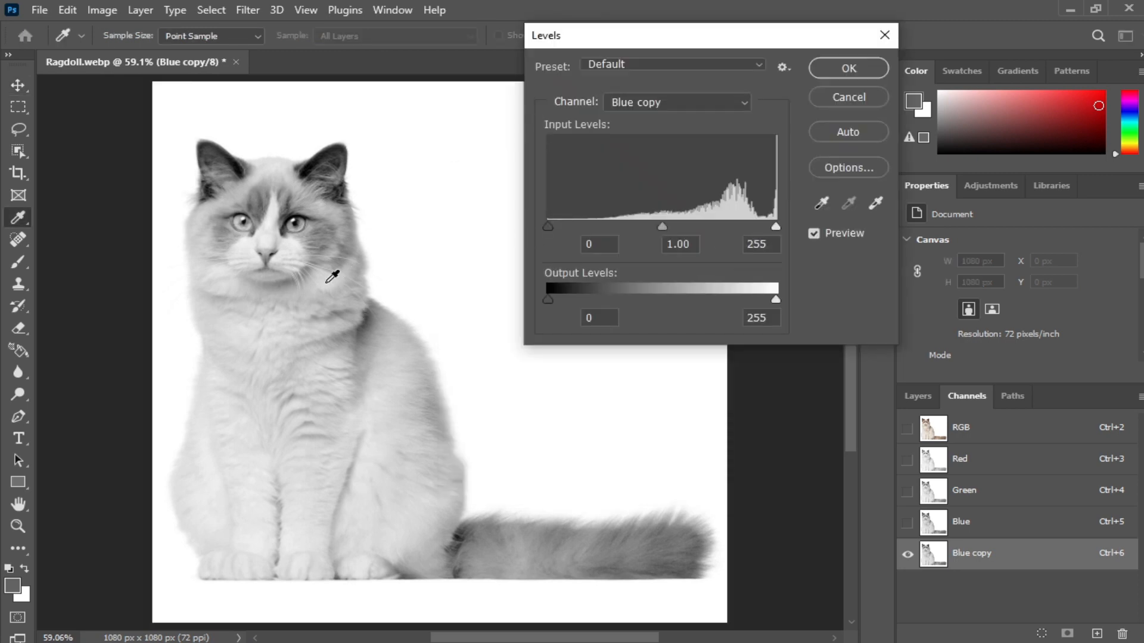
drag(551, 228, 782, 237)
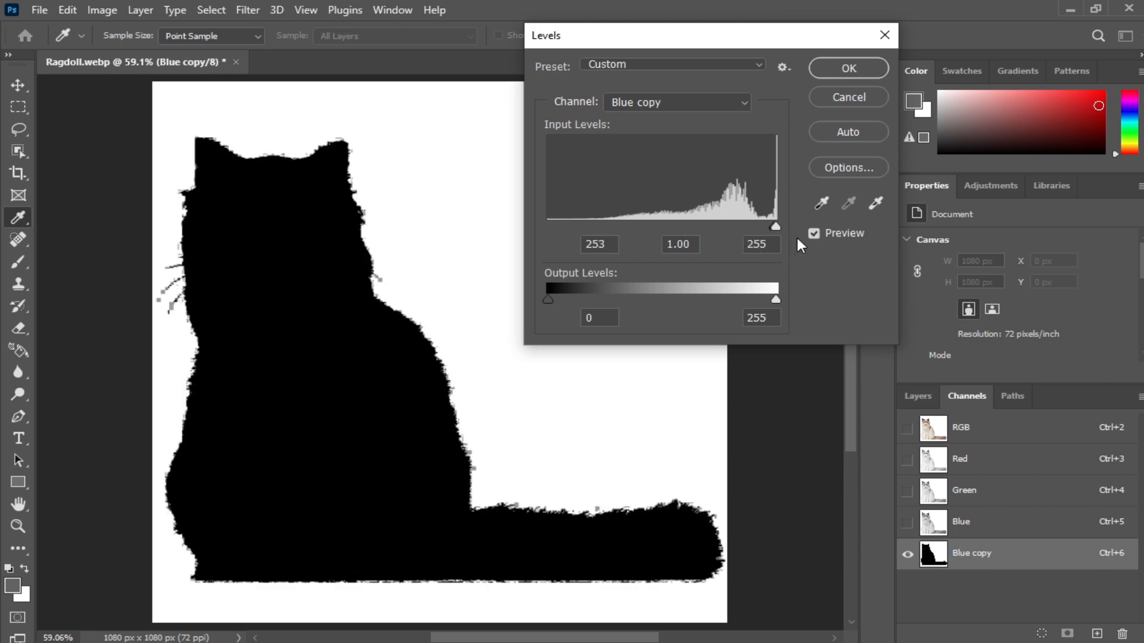
drag(775, 230, 749, 231)
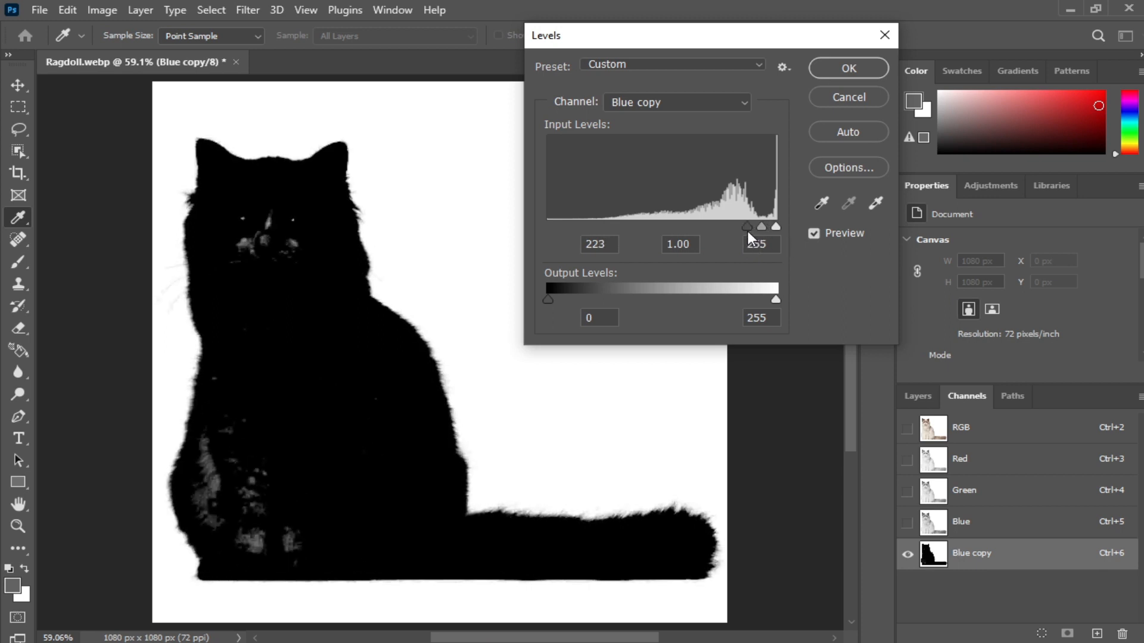
click(848, 67)
key(v)
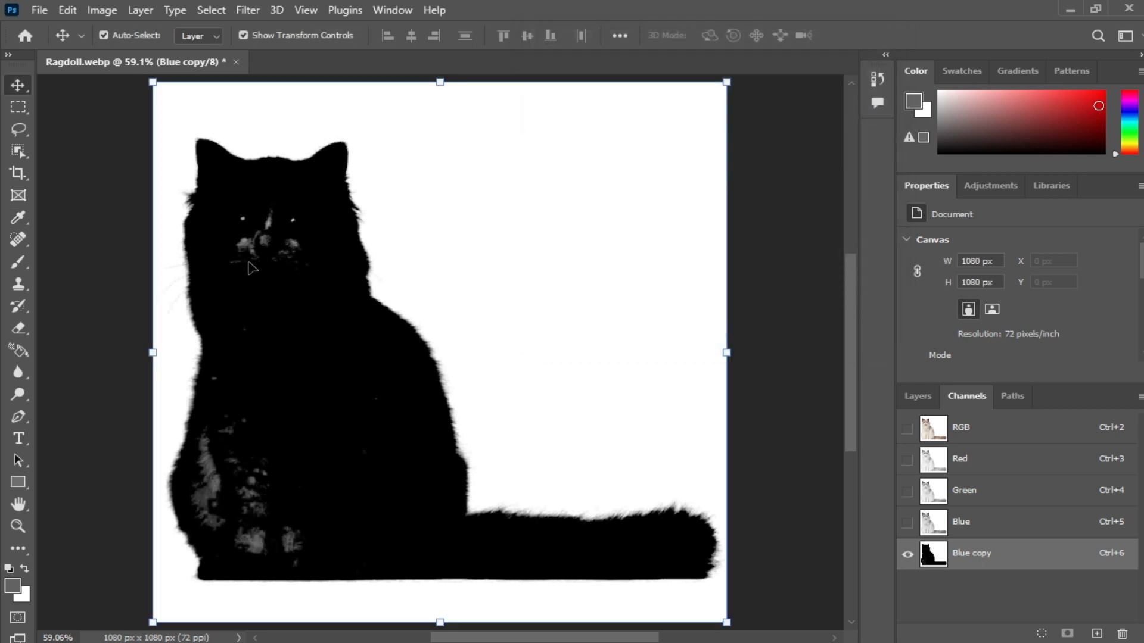
Set the foreground color to black (000000) and brush over the gray patches on the cat's face, chest and legs in the Blue copy channel
click(18, 262)
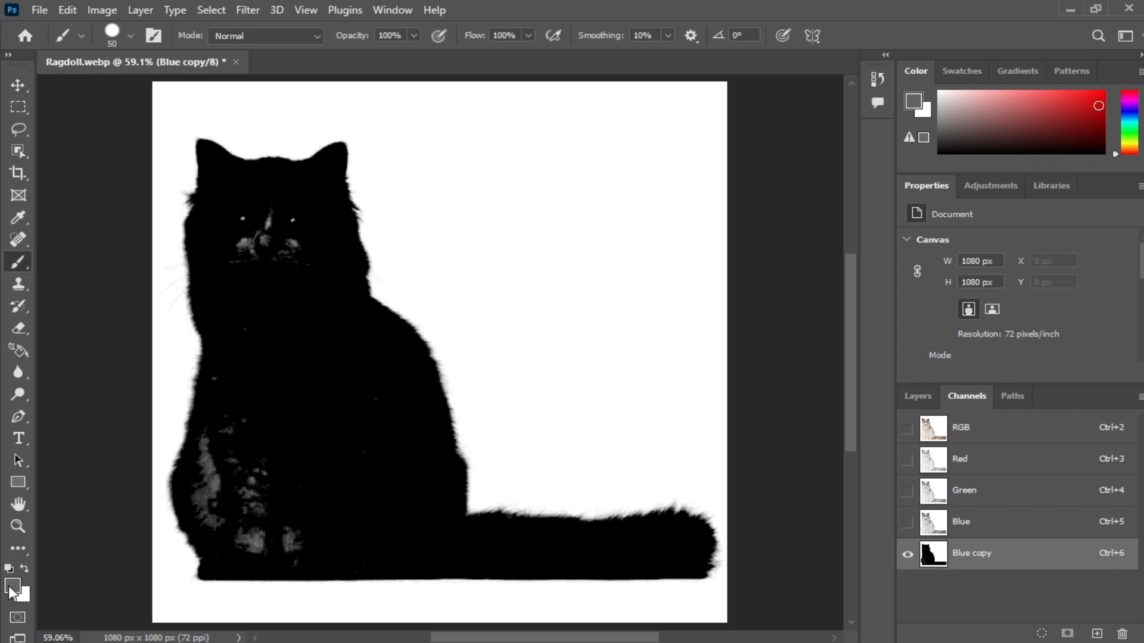
click(11, 587)
drag(492, 361, 593, 428)
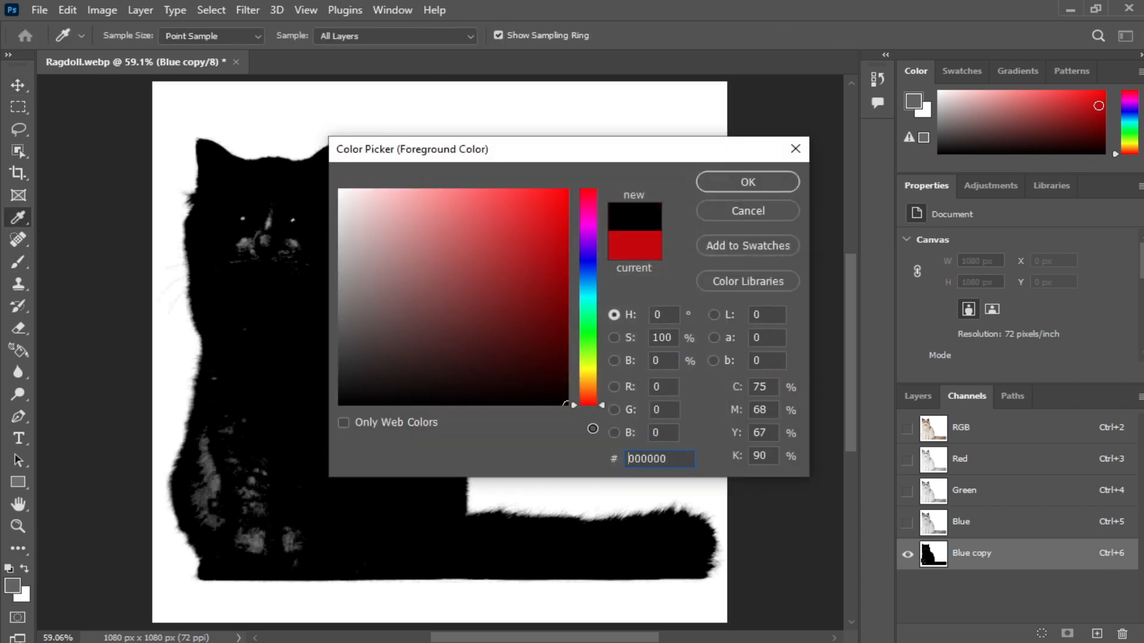
click(726, 181)
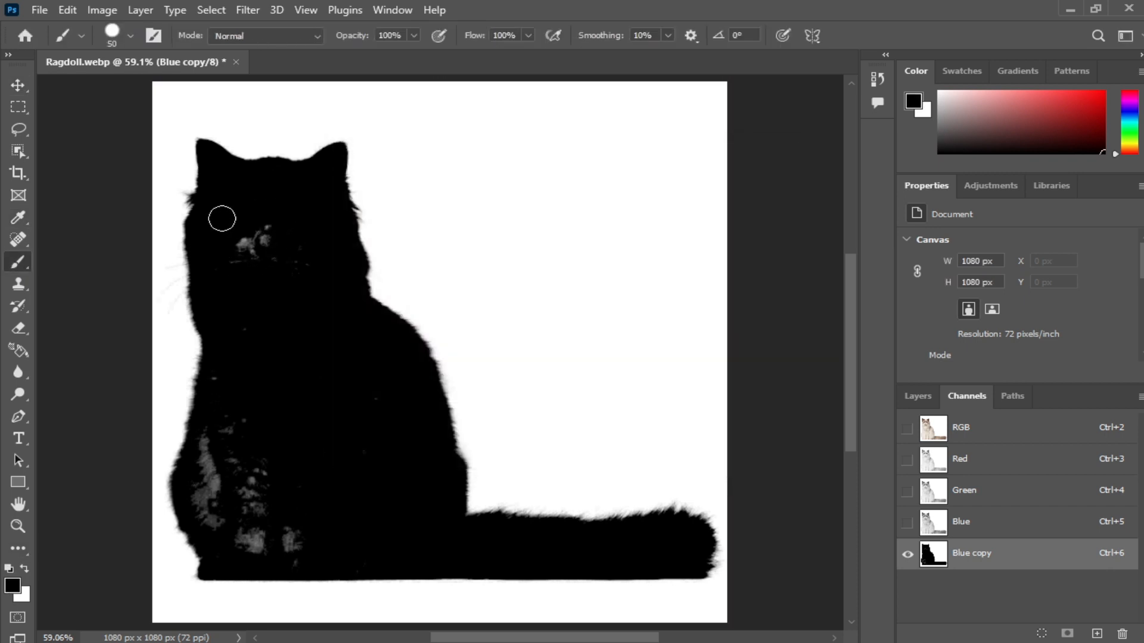
mouse_move(222, 219)
mouse_down()
mouse_move(233, 241)
mouse_move(322, 247)
mouse_up()
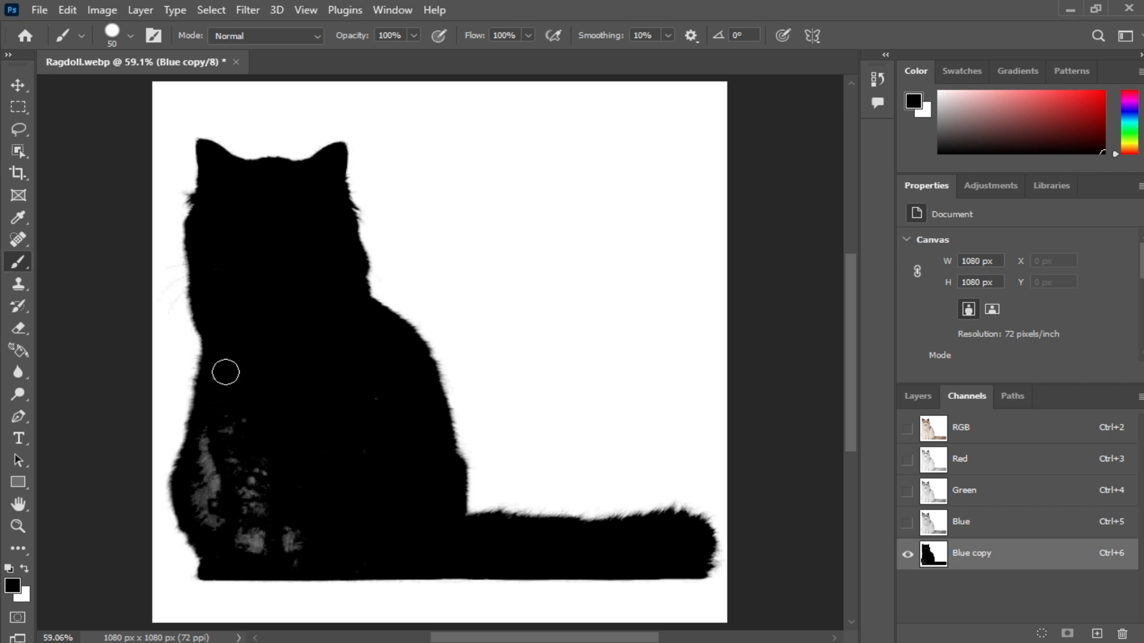
mouse_move(226, 373)
mouse_down()
mouse_move(205, 447)
mouse_move(201, 528)
mouse_move(222, 511)
mouse_move(271, 554)
mouse_move(295, 556)
mouse_move(219, 520)
mouse_move(263, 442)
mouse_move(249, 437)
mouse_move(265, 499)
mouse_move(341, 429)
mouse_up()
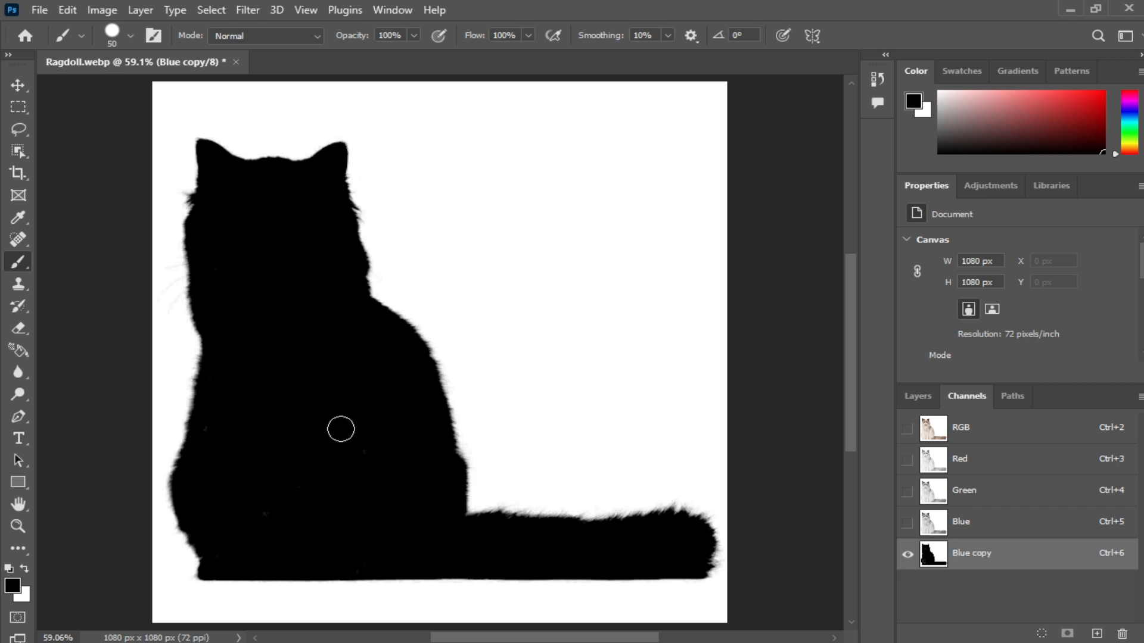
key(v)
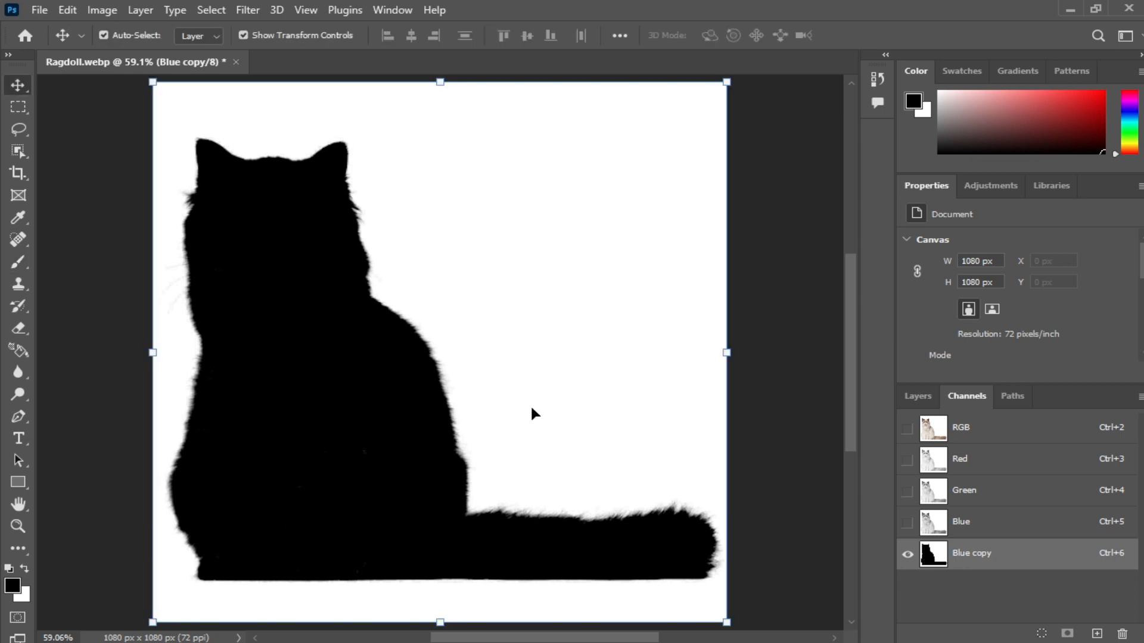
Examine the fur edges of the black silhouette along the cat's tail, back and head in the Blue copy channel
scroll(598, 529, up, 5)
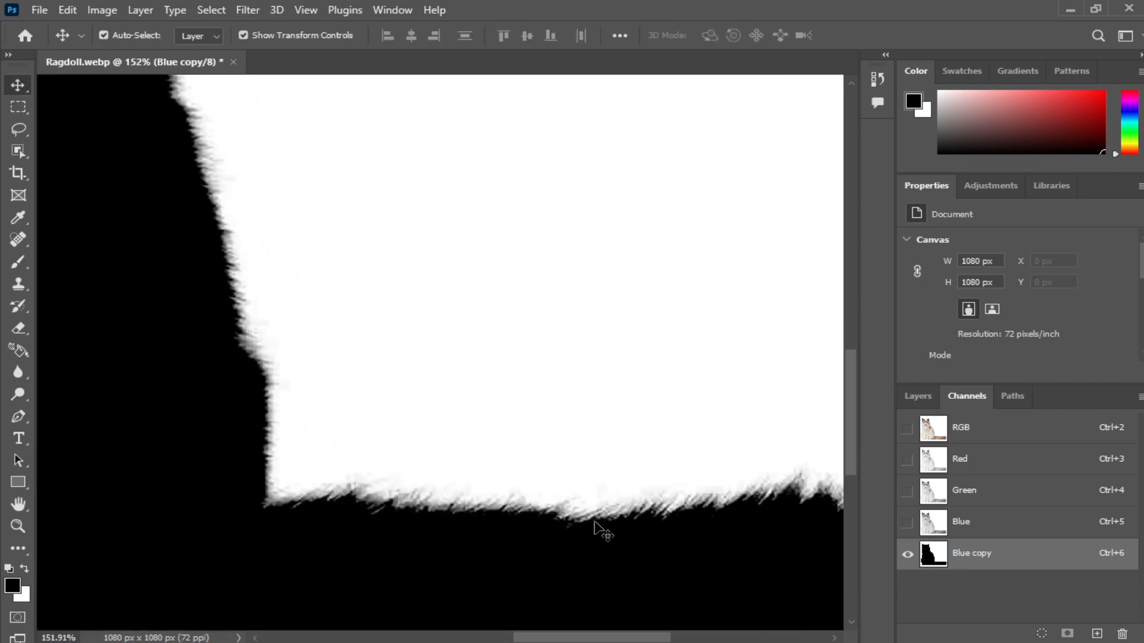
drag(219, 249, 332, 502)
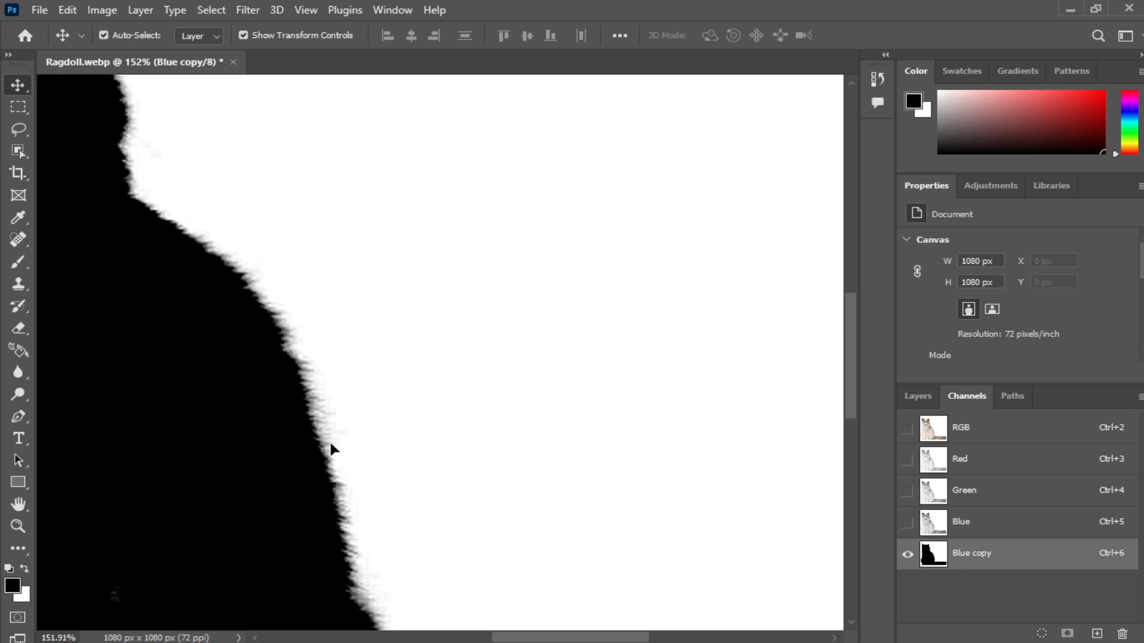
drag(140, 187, 484, 400)
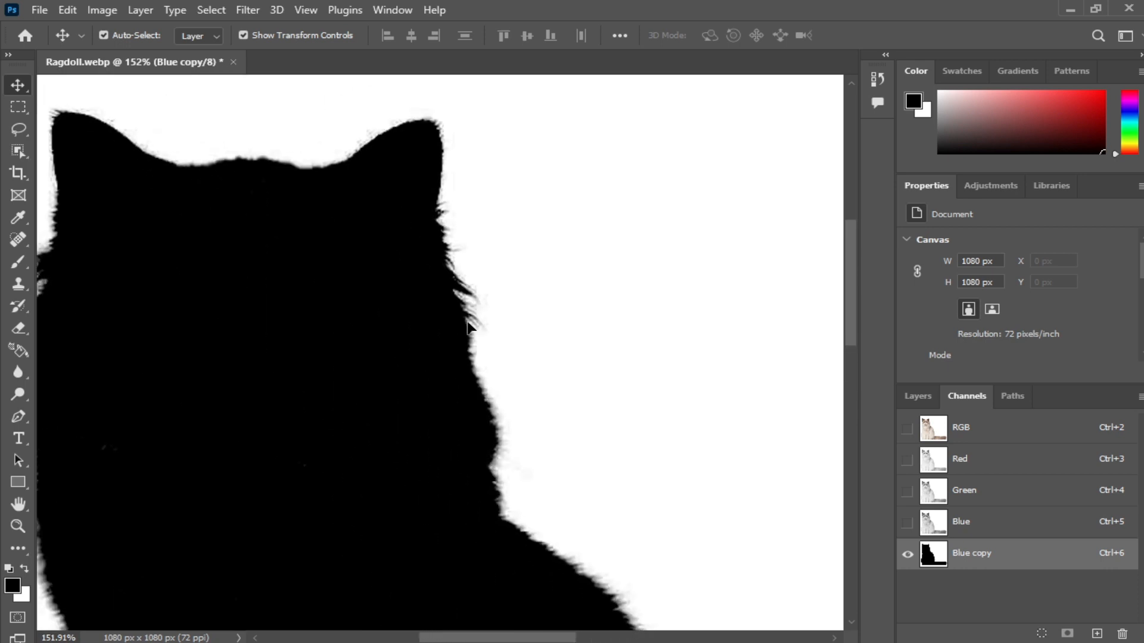
scroll(475, 326, up, 3)
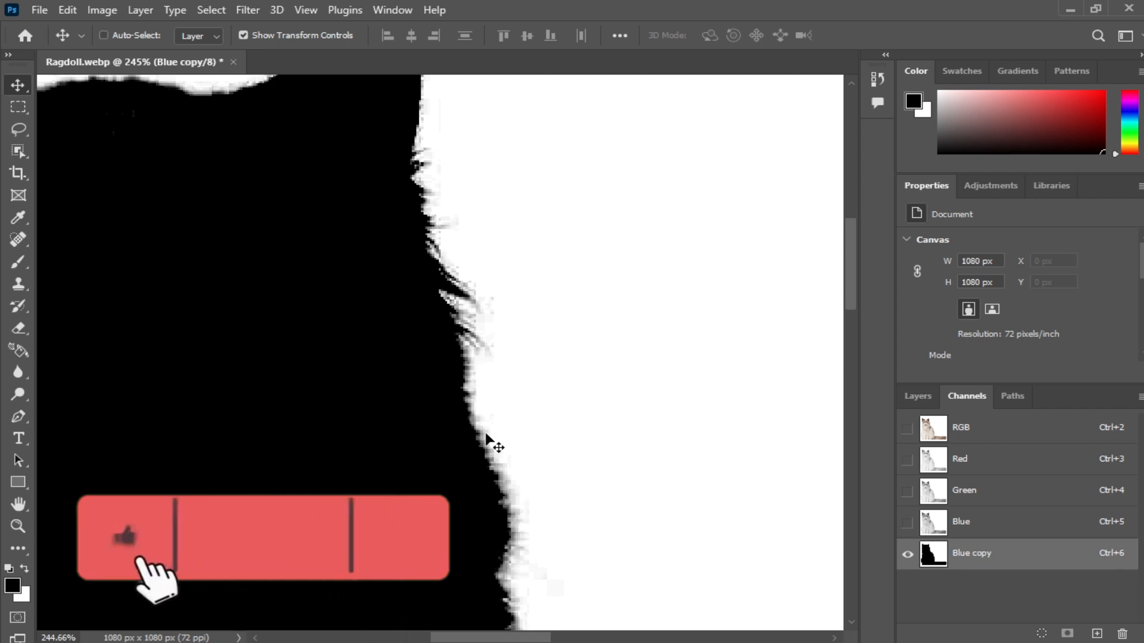
Whiten the gray remnants around the cat in the Blue copy channel with Levels by lowering the white input level
scroll(487, 441, down, 1)
scroll(510, 432, down, 2)
scroll(536, 426, down, 1)
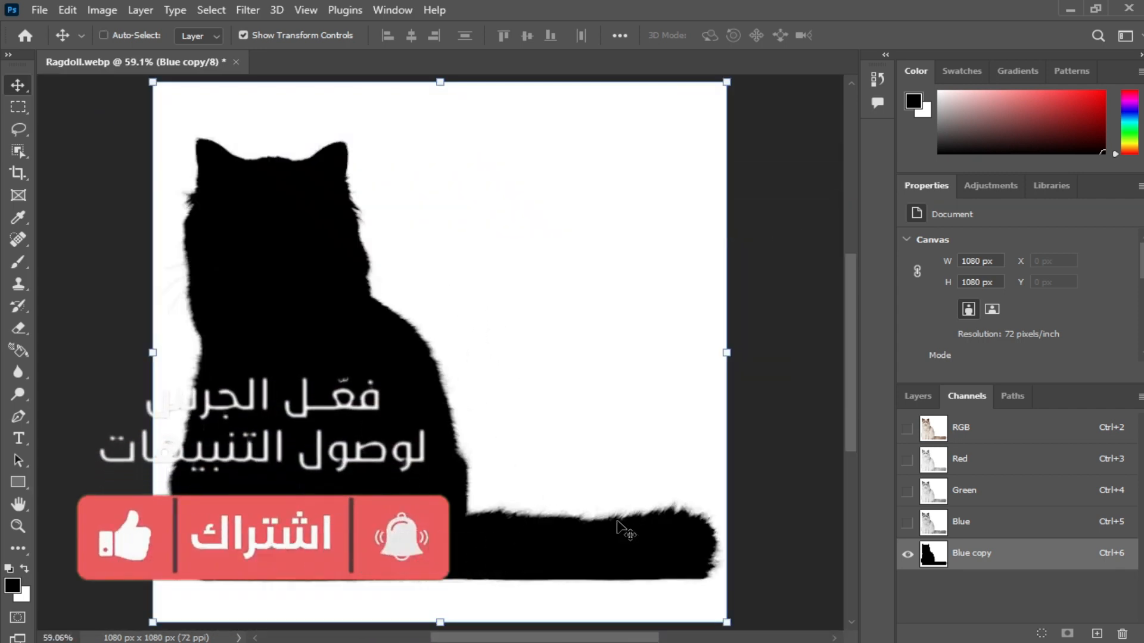
key(ctrl+l)
drag(773, 225, 751, 223)
click(848, 68)
key(v)
Activate the Dodge tool for lightening the gray fringe around the cat in the Blue copy channel
scroll(418, 500, up, 4)
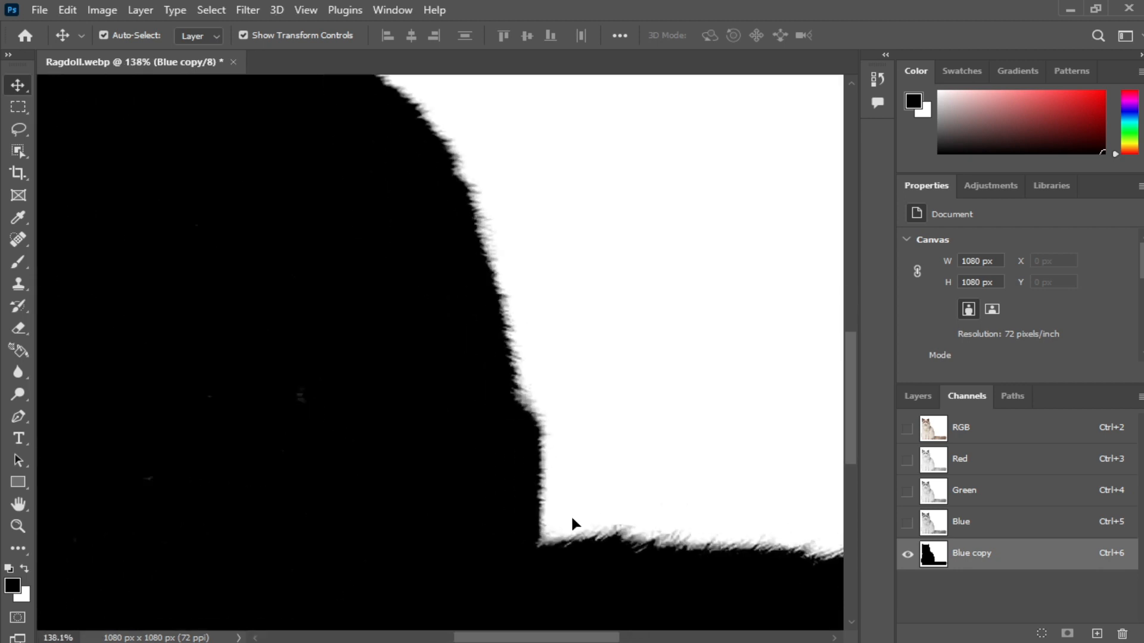
drag(572, 524, 681, 376)
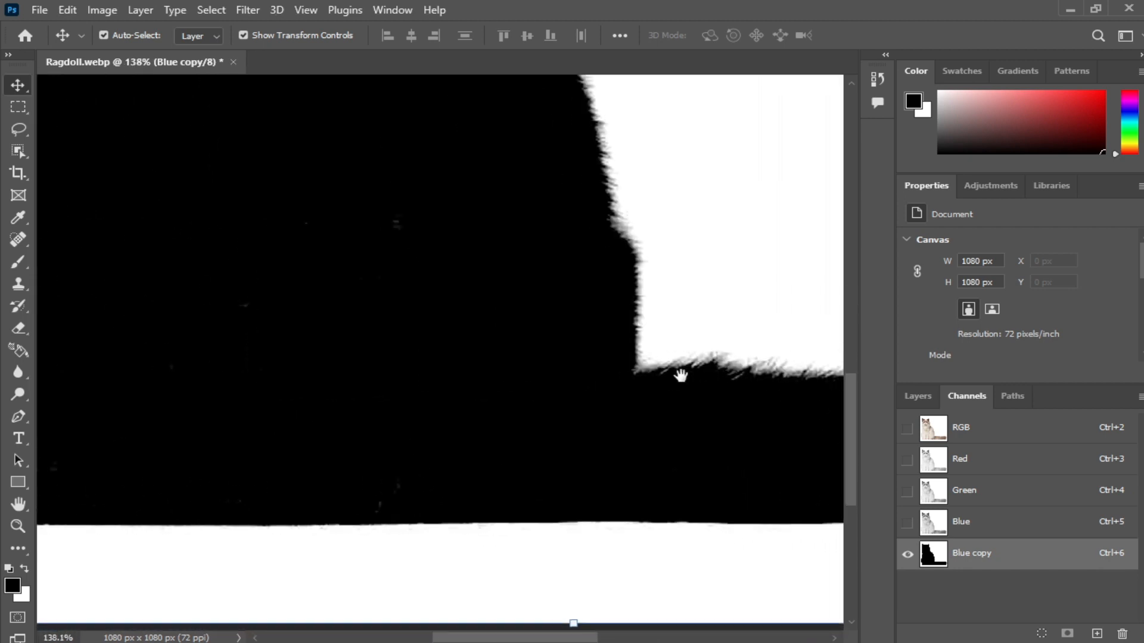
drag(286, 396, 578, 437)
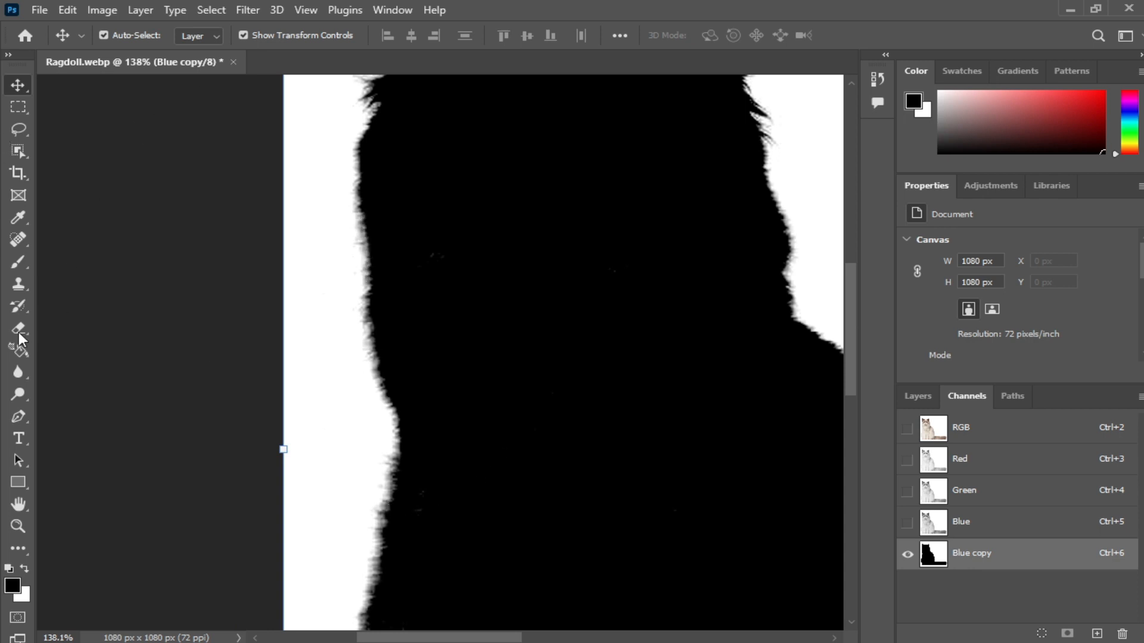
click(16, 394)
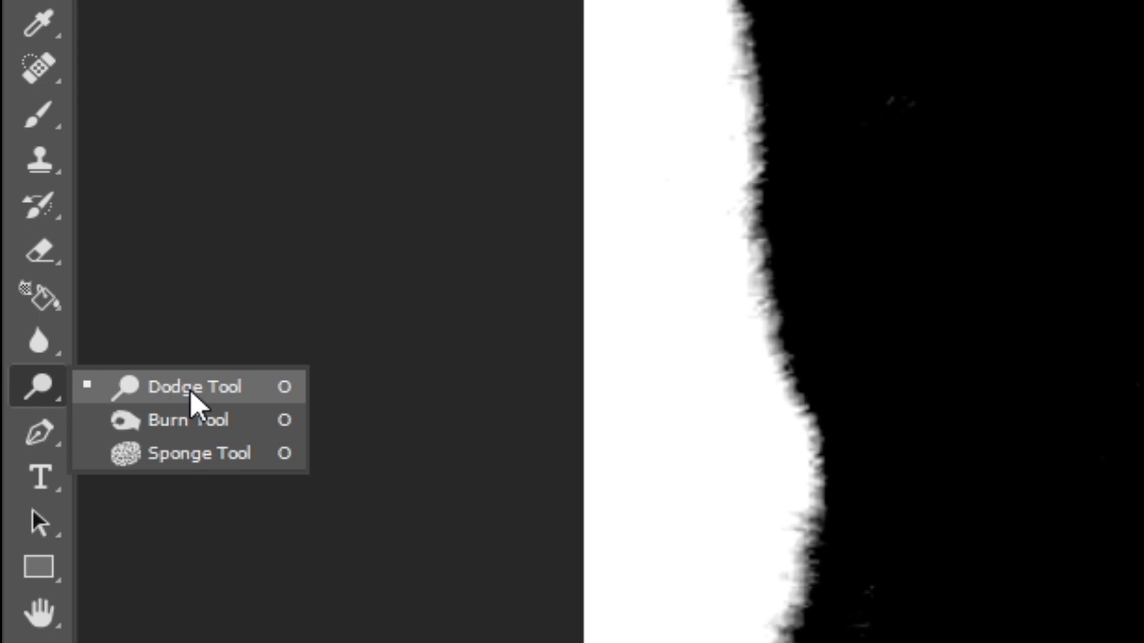
click(191, 390)
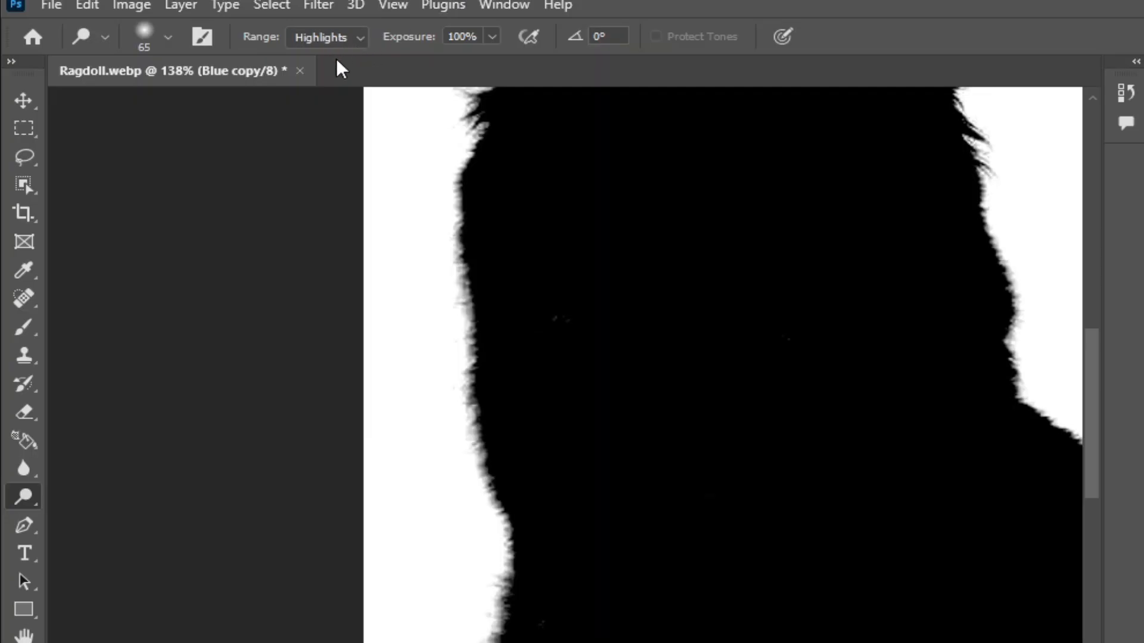
Try dodging the highlights along the fur edge of the cat's chest at 100% exposure, and undo the strokes
mouse_move(447, 263)
mouse_down()
mouse_move(450, 373)
mouse_move(483, 518)
mouse_move(470, 484)
mouse_move(492, 513)
mouse_move(501, 561)
mouse_move(495, 600)
mouse_up()
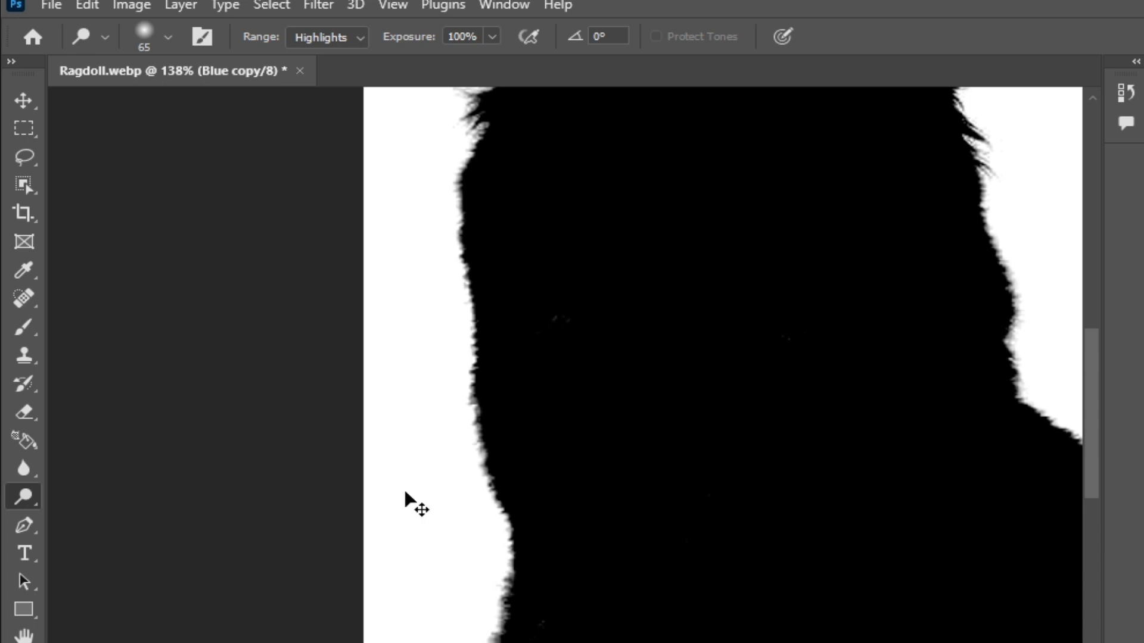
key(ctrl+z)
key(ctrl+z)
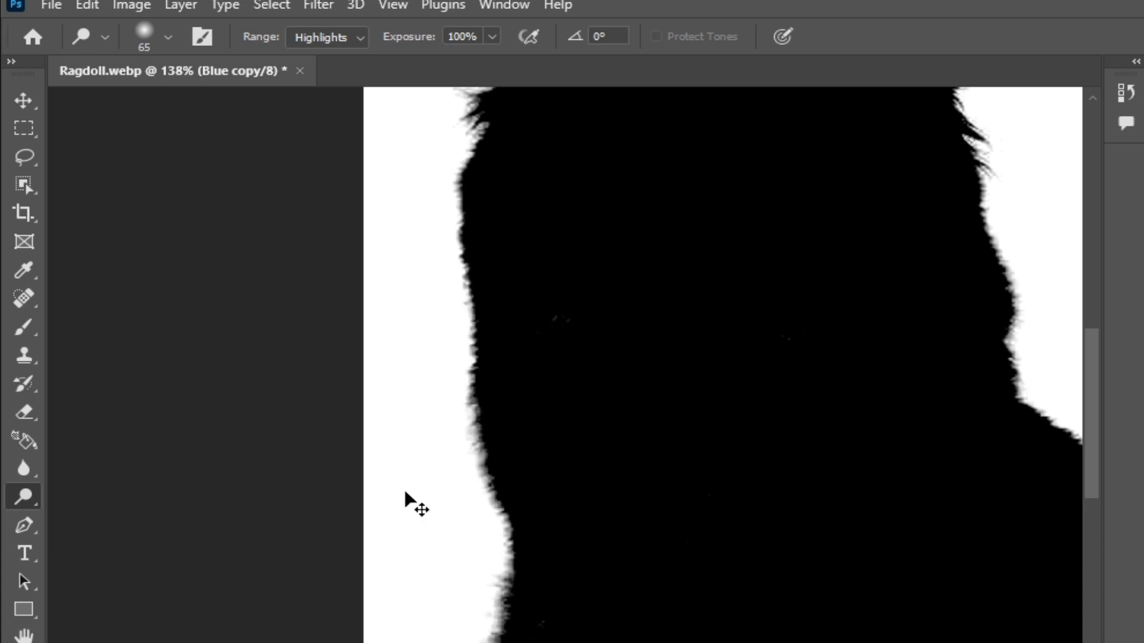
key(ctrl+z)
Set the Dodge exposure to 15% and lighten the gray fringe along the cat's chest and front edge
click(492, 37)
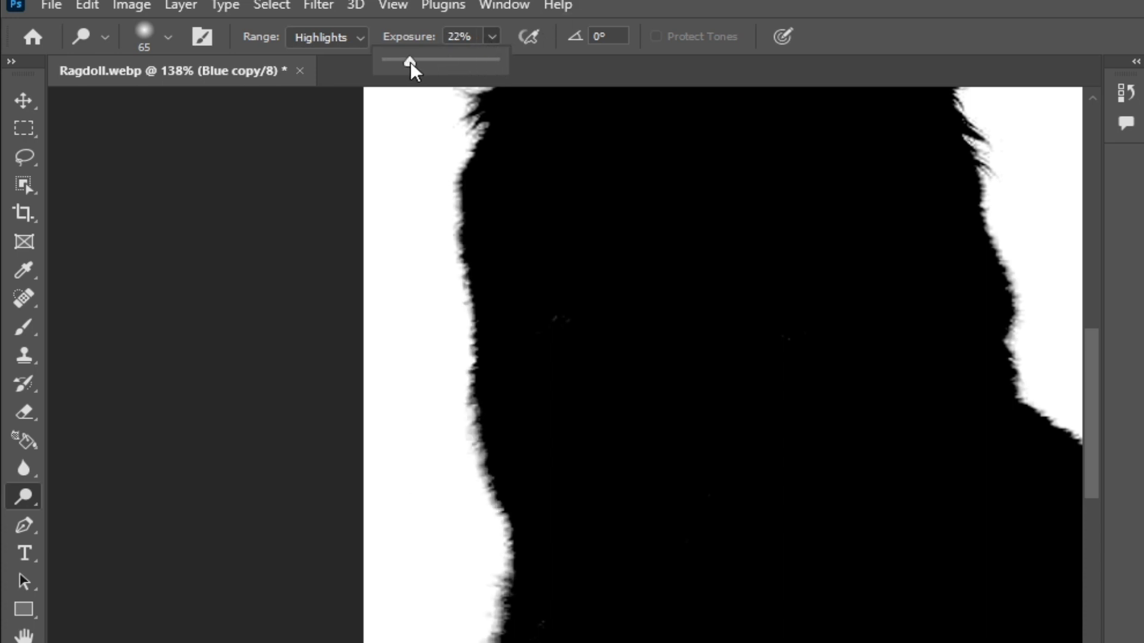
drag(445, 200, 470, 512)
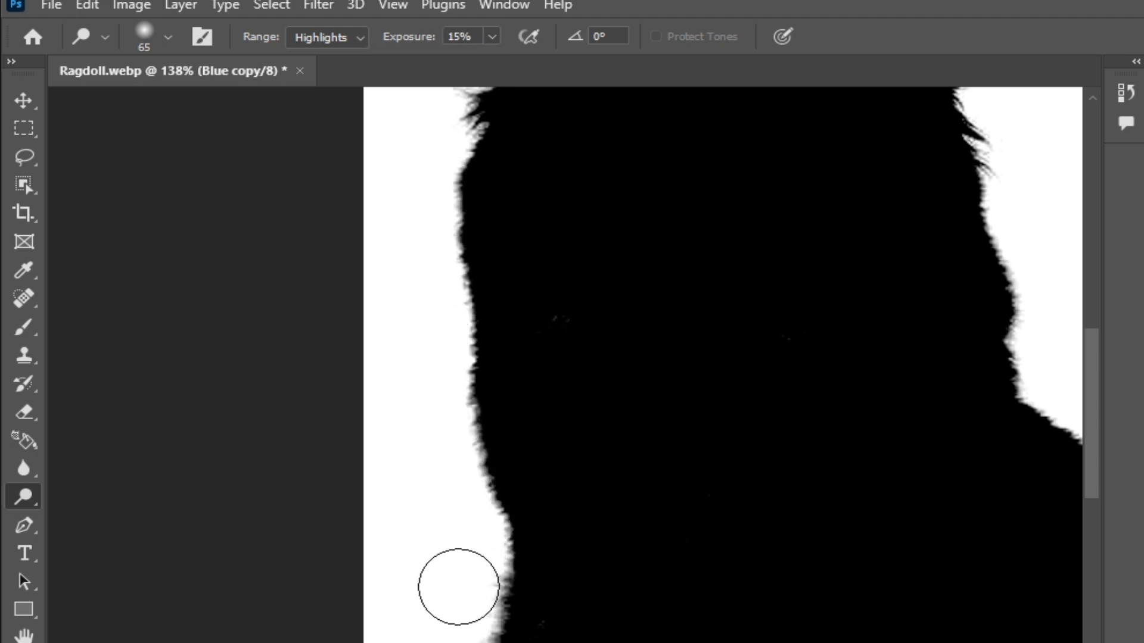
mouse_move(454, 587)
mouse_down()
mouse_move(525, 354)
mouse_move(530, 265)
mouse_up()
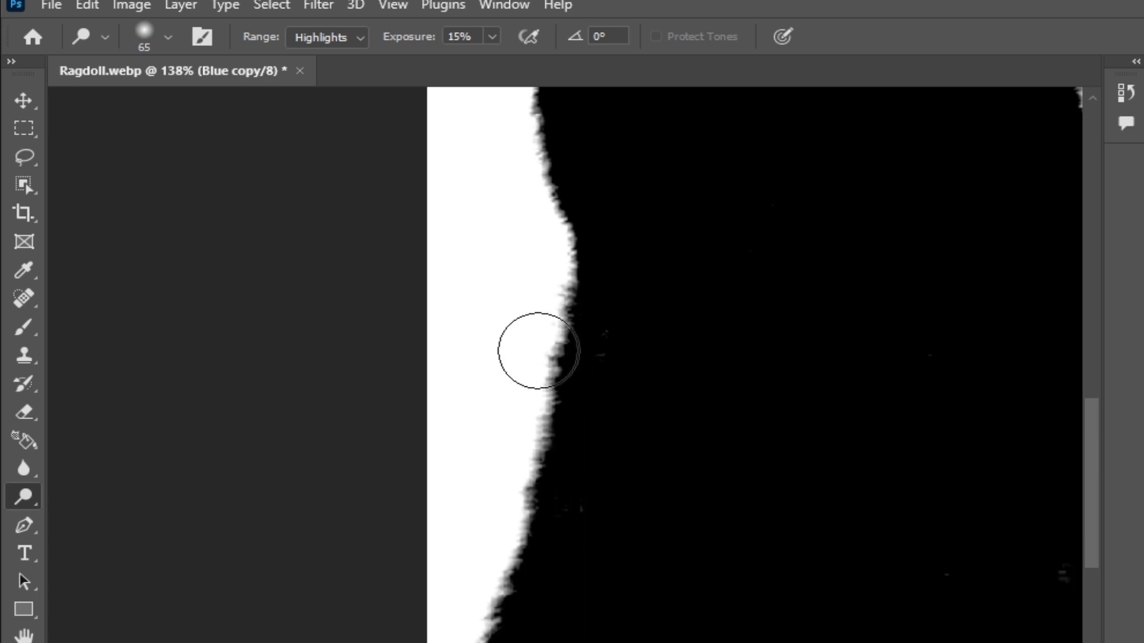
mouse_move(538, 371)
mouse_down()
mouse_move(493, 459)
mouse_move(500, 551)
mouse_move(455, 626)
mouse_move(459, 642)
mouse_move(461, 394)
mouse_up()
drag(467, 435, 545, 641)
Dodge the remaining gray fringe around the cat's silhouette, including along the neck and back, at 15% exposure
drag(1018, 545, 464, 548)
drag(1037, 548, 390, 542)
mouse_move(200, 486)
mouse_down()
mouse_move(214, 468)
mouse_move(457, 514)
mouse_move(881, 500)
mouse_move(702, 536)
mouse_move(288, 501)
mouse_move(349, 488)
mouse_up()
drag(209, 286, 703, 583)
drag(608, 493, 661, 636)
mouse_move(590, 453)
mouse_down()
mouse_move(623, 566)
mouse_move(702, 633)
mouse_up()
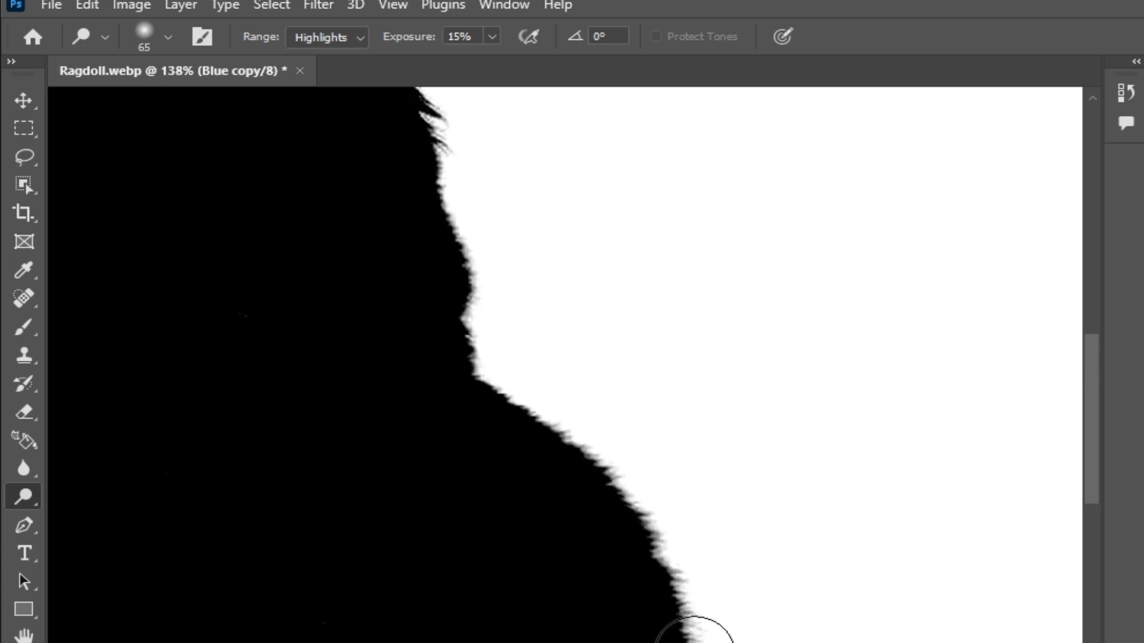
mouse_move(663, 539)
mouse_down()
mouse_move(658, 563)
mouse_move(571, 435)
mouse_move(457, 345)
mouse_move(457, 270)
mouse_move(542, 530)
mouse_move(528, 409)
mouse_move(488, 332)
mouse_up()
drag(63, 311, 490, 333)
mouse_move(462, 331)
mouse_down()
mouse_move(445, 357)
mouse_move(428, 359)
mouse_move(430, 404)
mouse_move(438, 413)
mouse_move(454, 399)
mouse_move(408, 502)
mouse_move(442, 588)
mouse_move(432, 641)
mouse_up()
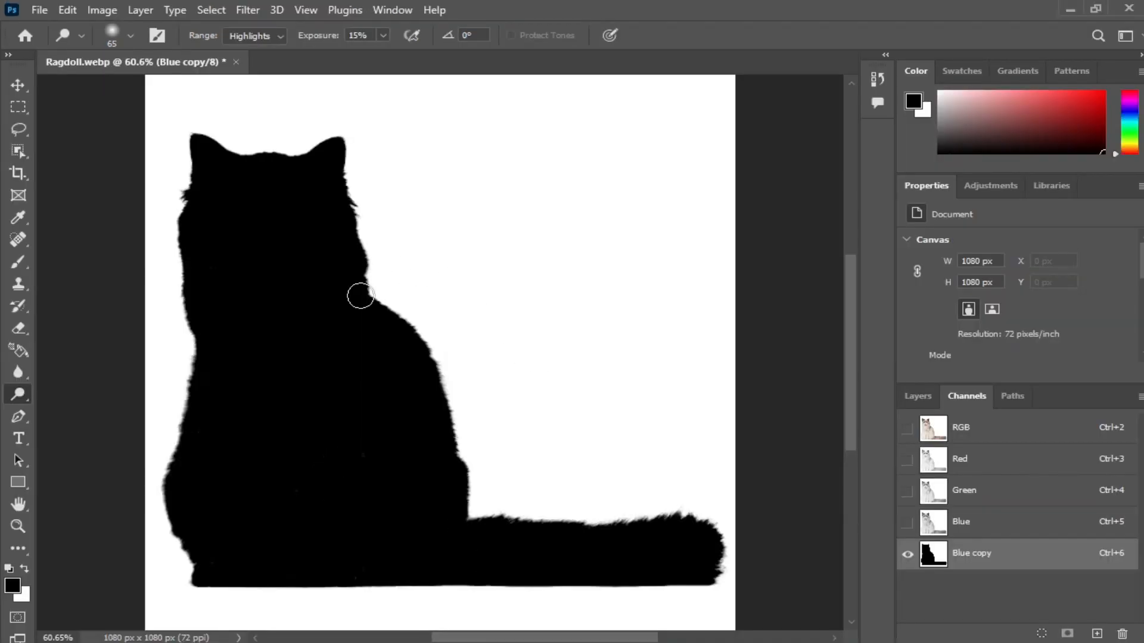
Load the Blue copy channel as a selection and invert it so that only the cat is selected
click(18, 86)
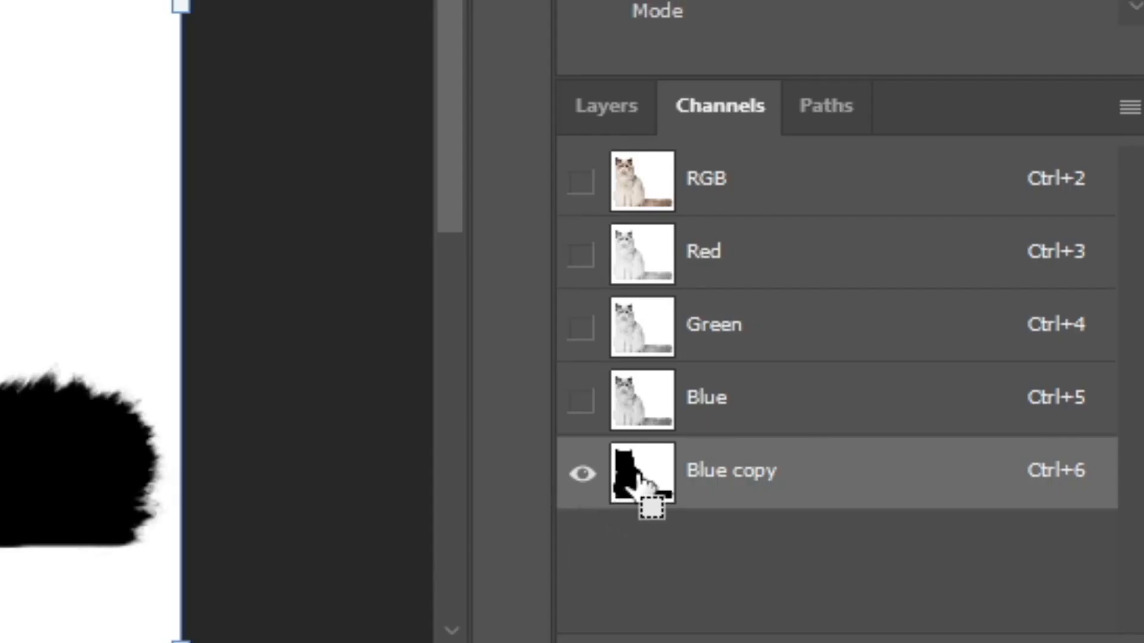
ctrl+click(635, 479)
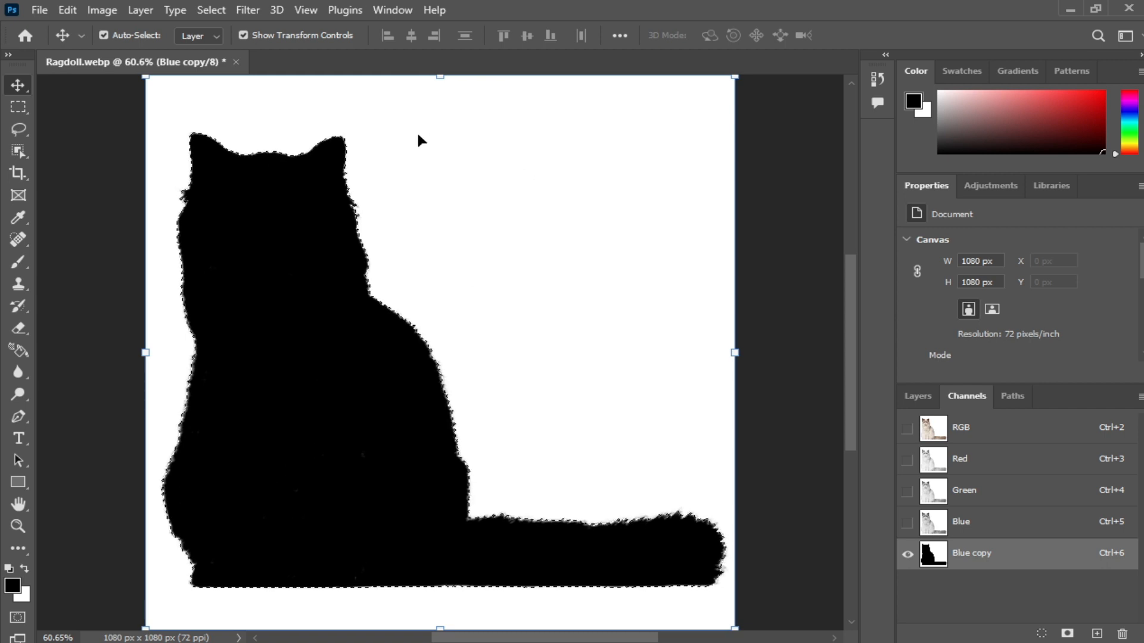
key(ctrl)
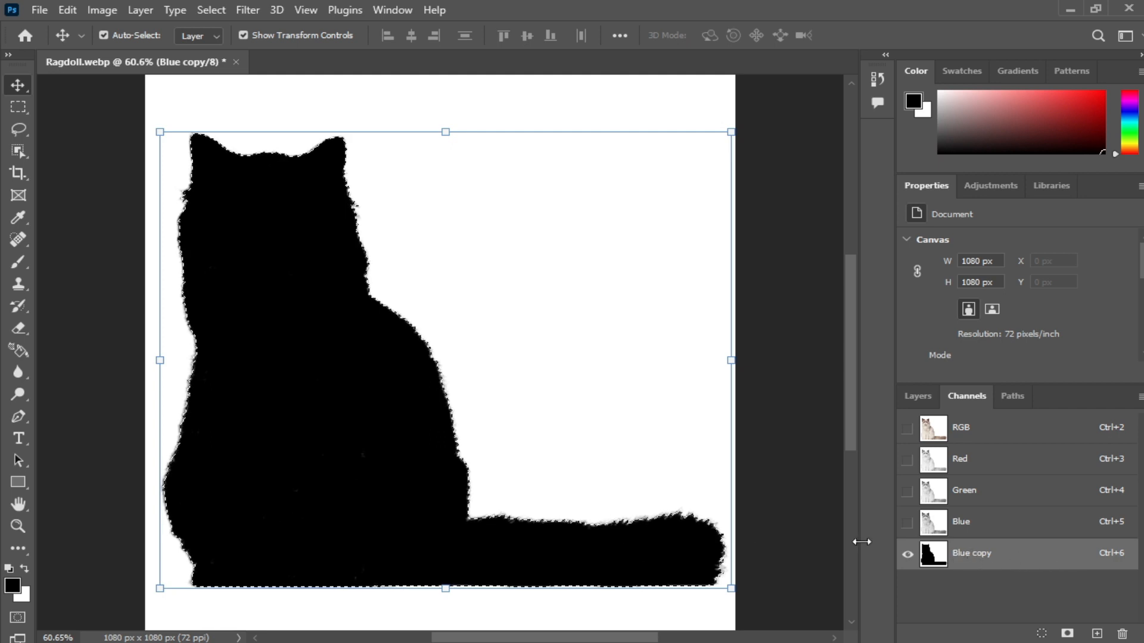
Delete the Blue copy channel and add a layer mask to Layer 0 from the cat selection
drag(1092, 561, 1122, 634)
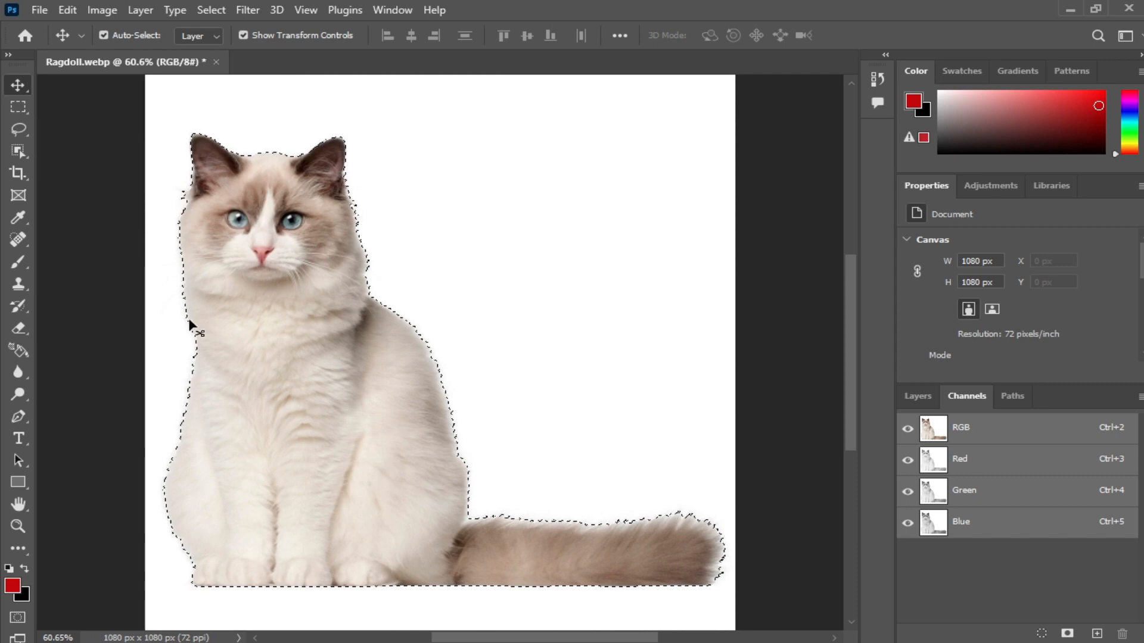
click(917, 396)
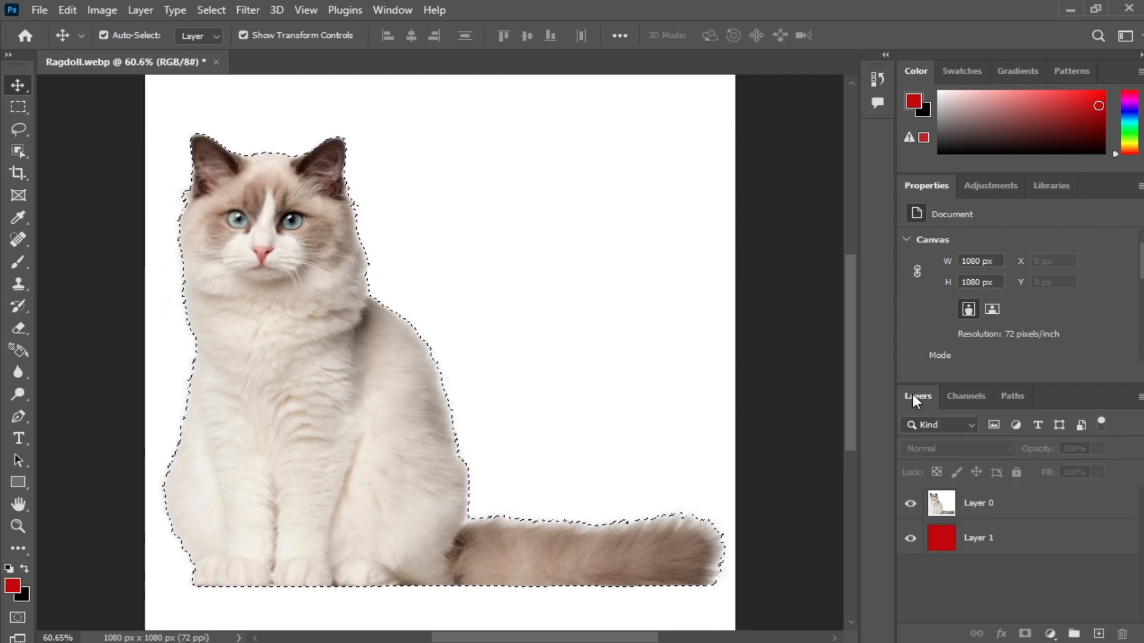
click(986, 506)
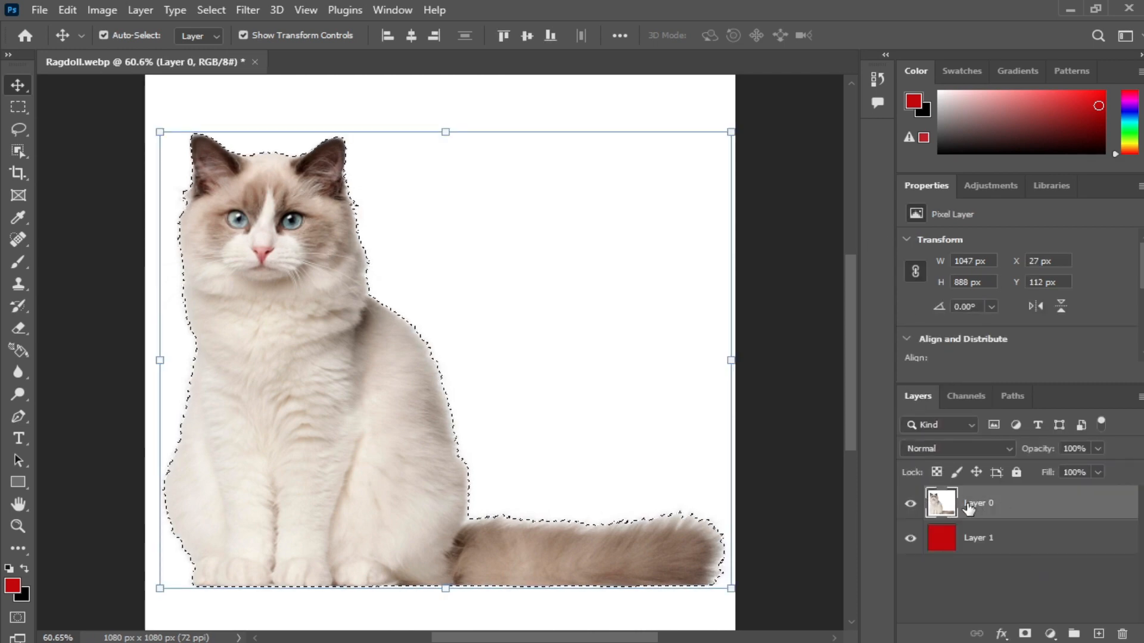
click(1025, 634)
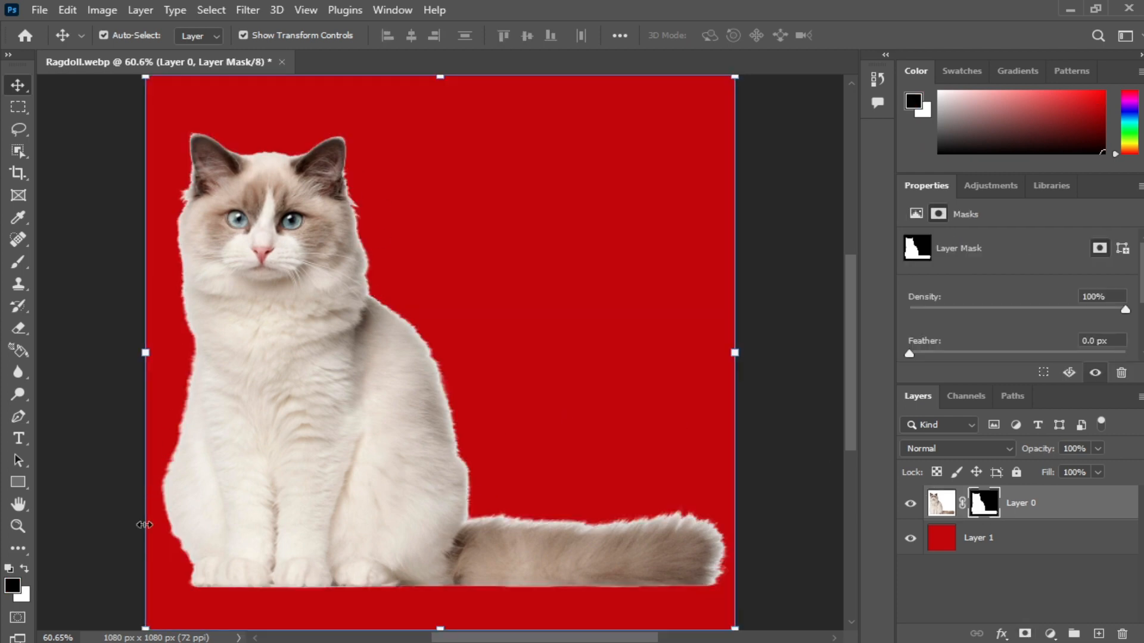
Examine the masked fur edges around the cat's body, paws and tail against the red background
scroll(597, 537, up, 5)
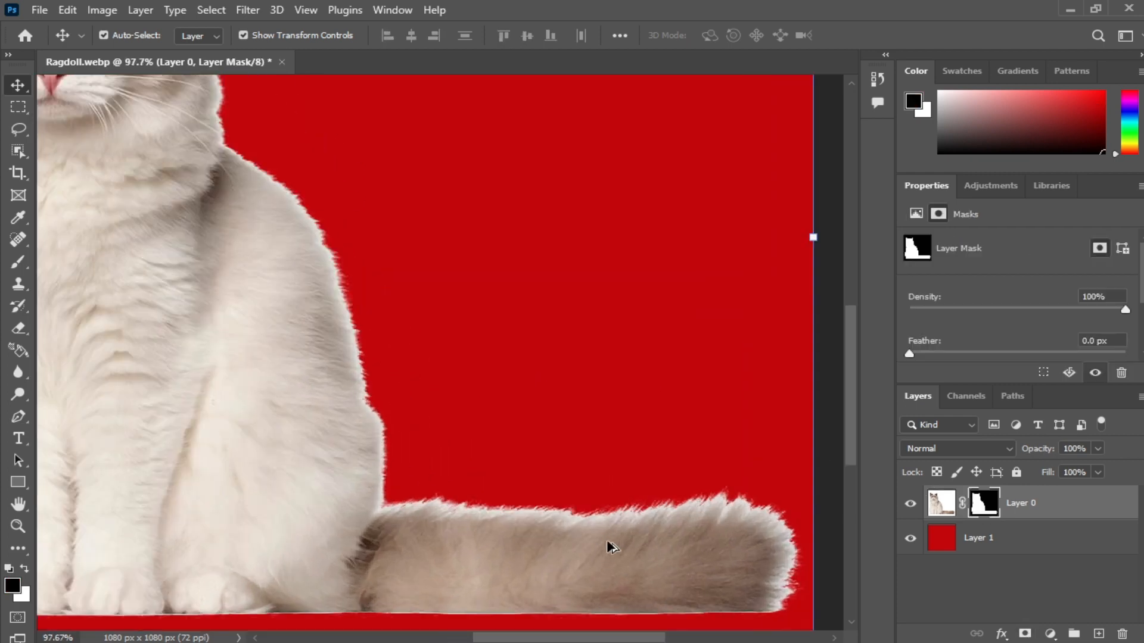
drag(205, 454, 466, 618)
drag(286, 122, 643, 614)
drag(393, 253, 637, 143)
drag(364, 408, 407, 197)
drag(382, 389, 312, 109)
drag(365, 321, 333, 95)
drag(414, 530, 377, 286)
drag(391, 382, 209, 381)
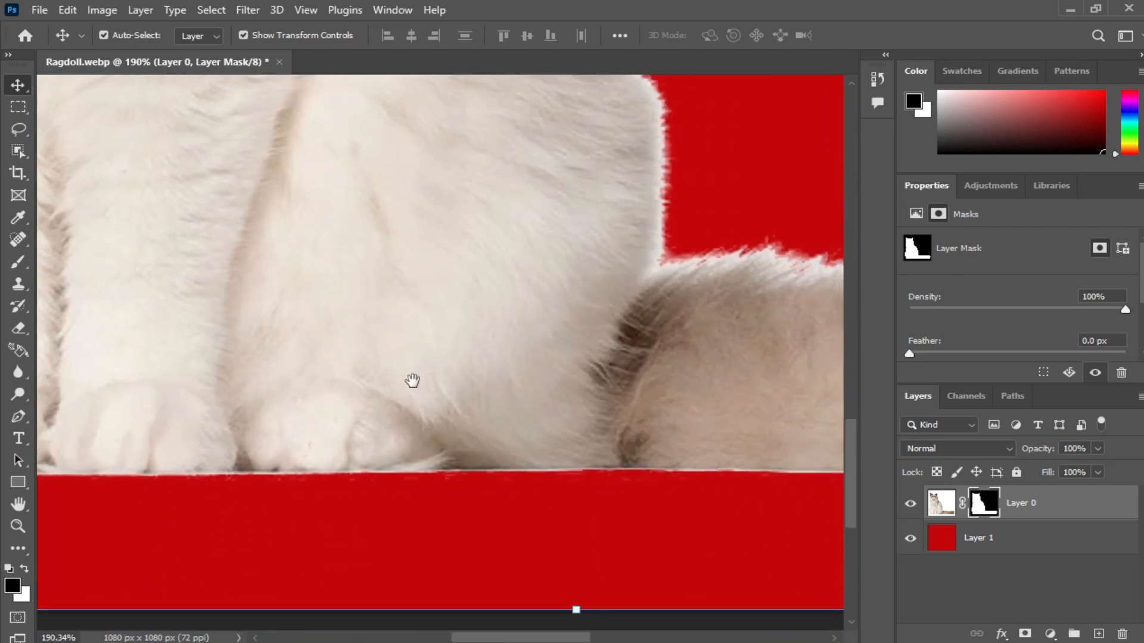
drag(673, 383, 175, 390)
drag(437, 377, 273, 517)
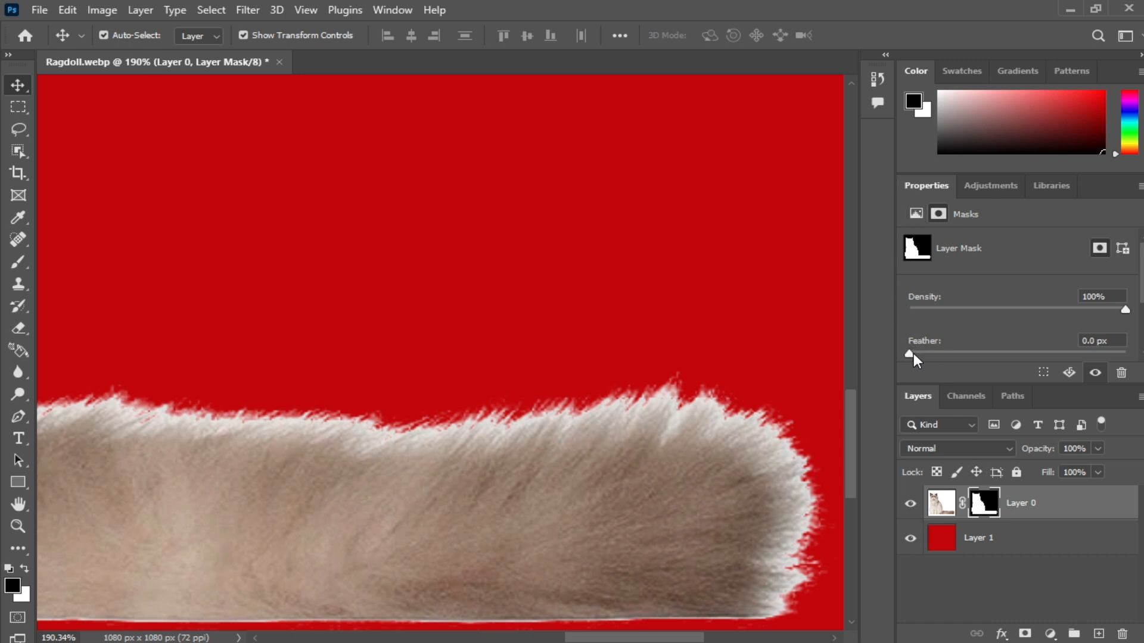
Set the layer mask's feather to 0.5 px and move the cat layer up about 19 px
drag(914, 354, 916, 354)
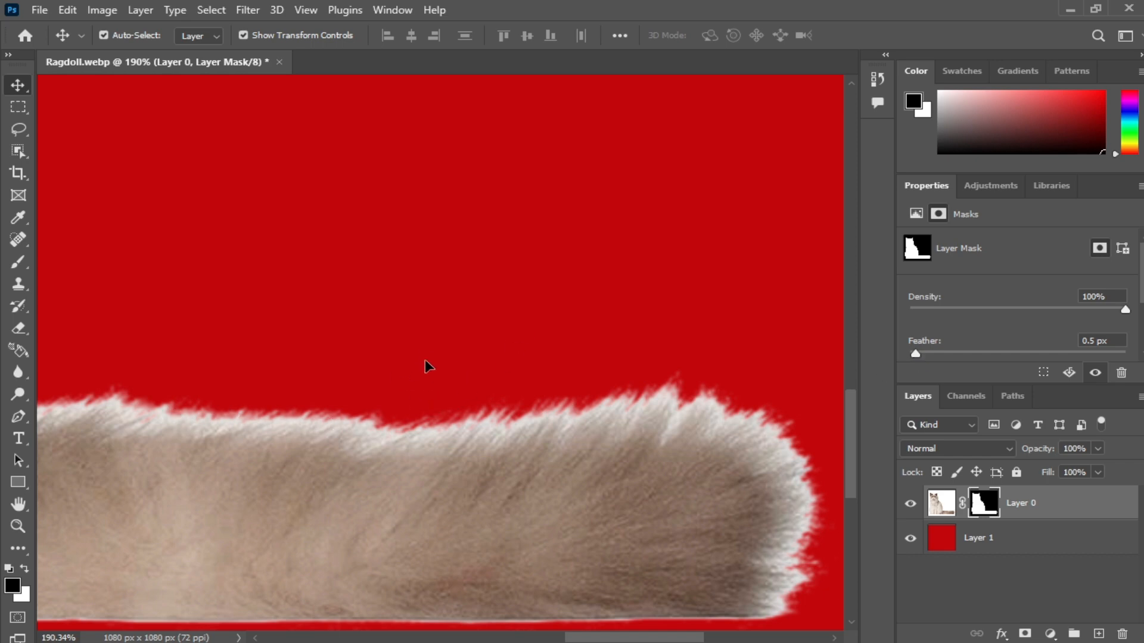
key(ctrl+0)
drag(320, 375, 317, 376)
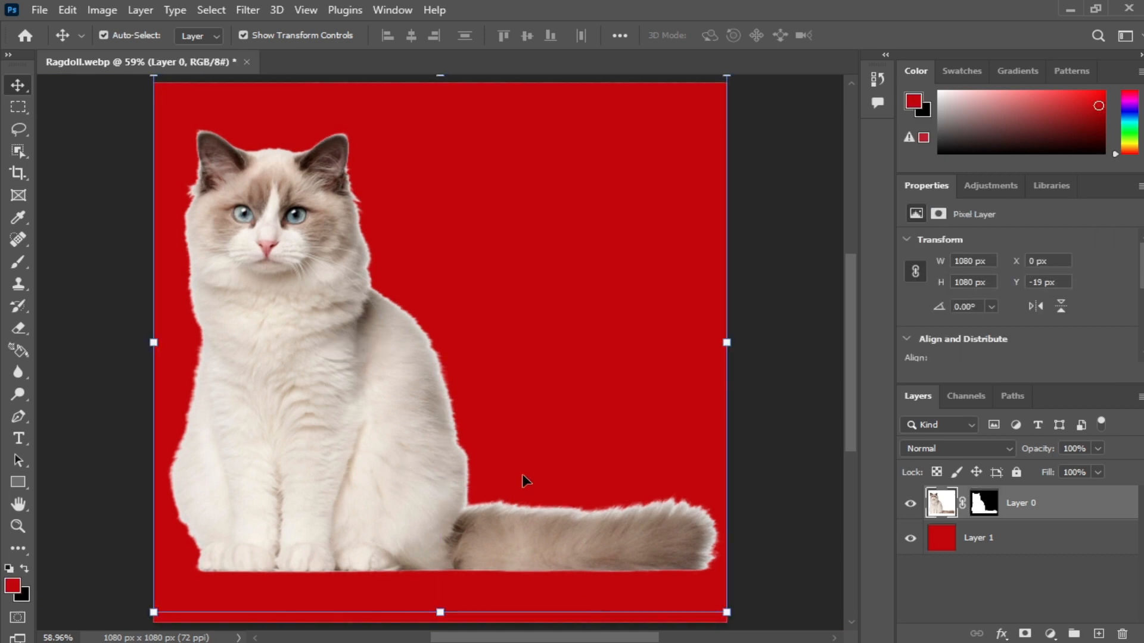
Add a Hue/Saturation adjustment layer directly above the red Layer 1 and set its hue to +180
click(992, 542)
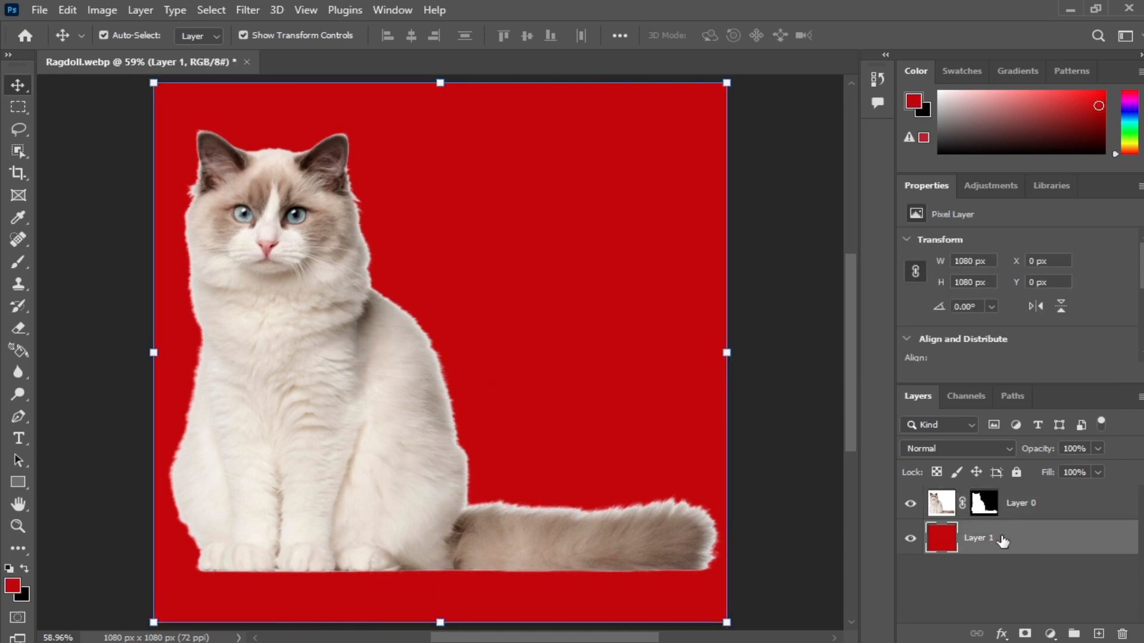
click(1050, 635)
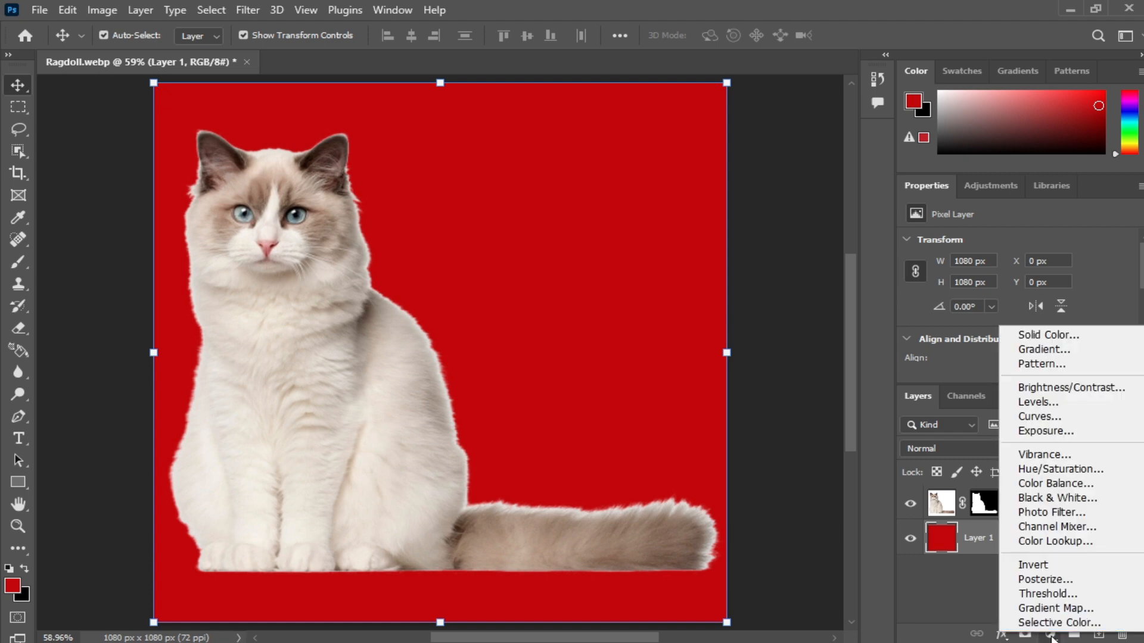
click(1052, 470)
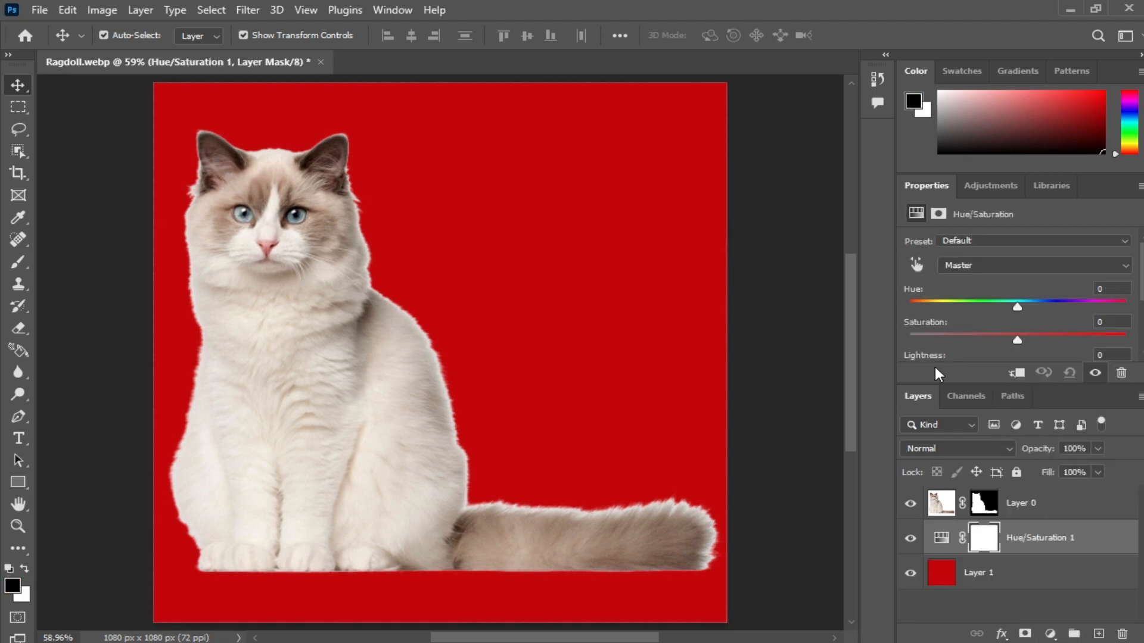
drag(1023, 298, 1106, 298)
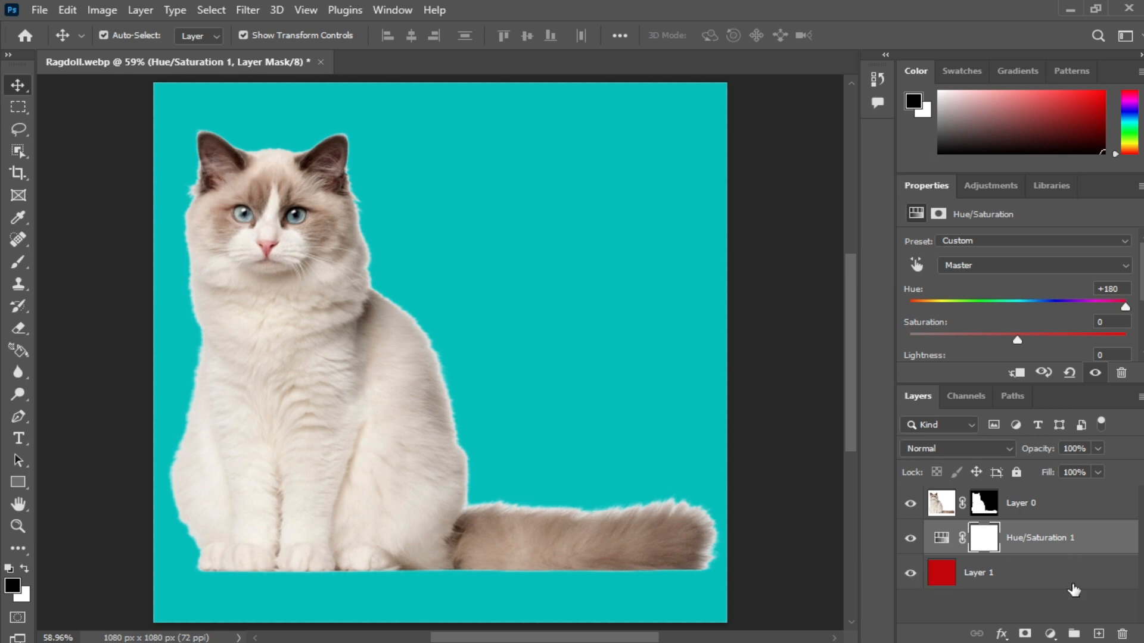
Delete the Hue/Saturation adjustment layer together with its mask
click(1123, 635)
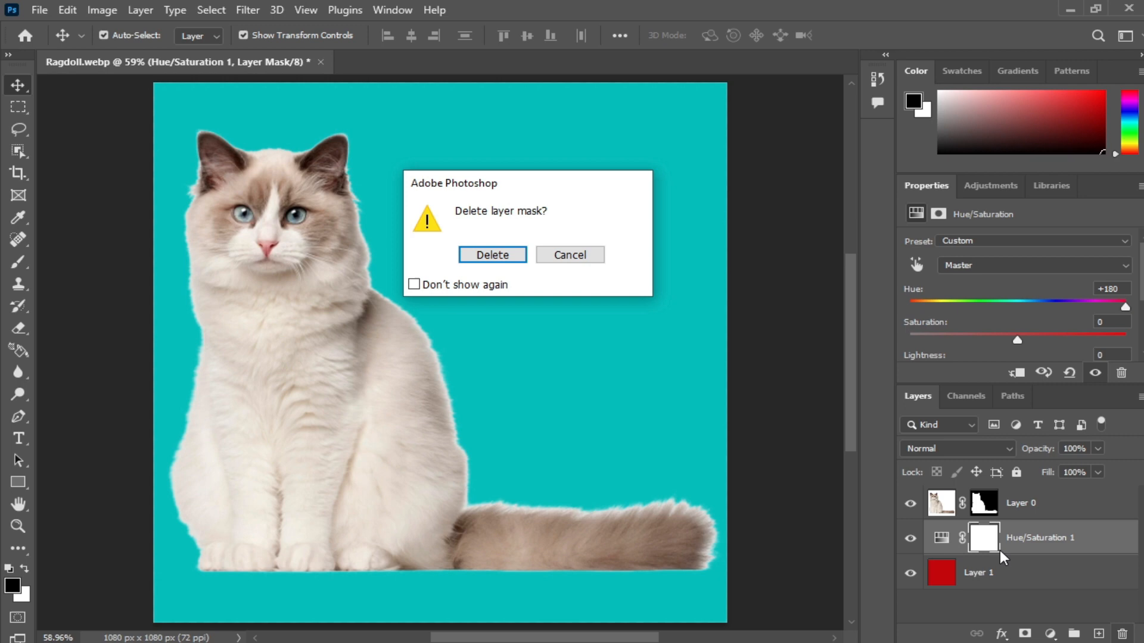
click(481, 258)
click(1123, 634)
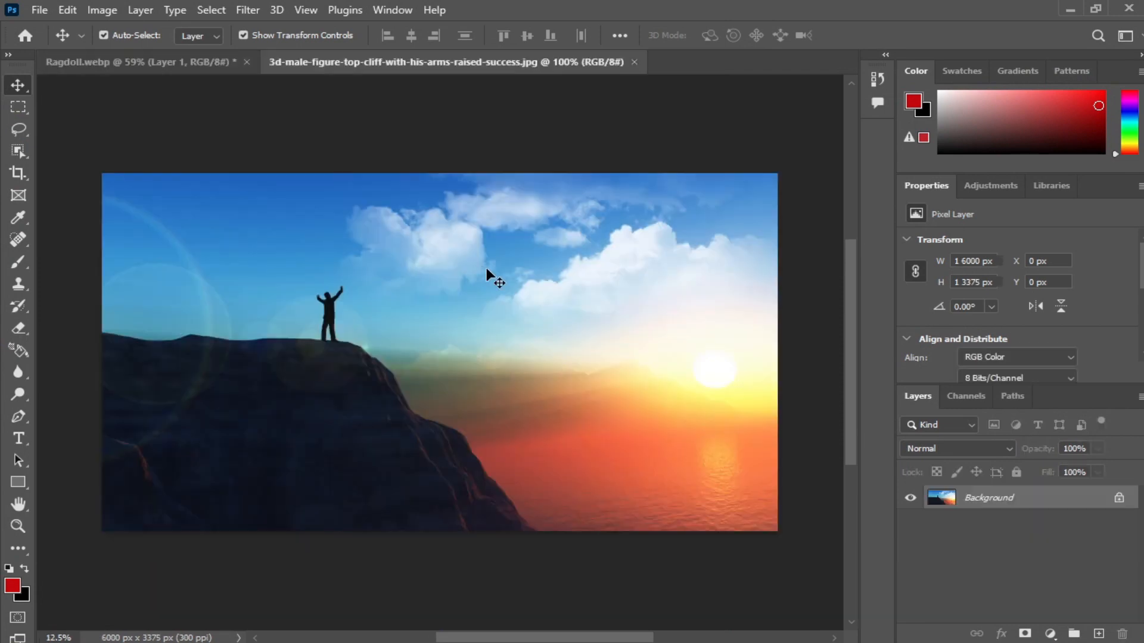
Copy the cliff sunset image into Ragdoll.webp between the cat layer and the red layer, and reposition it behind the cat
drag(483, 330, 251, 107)
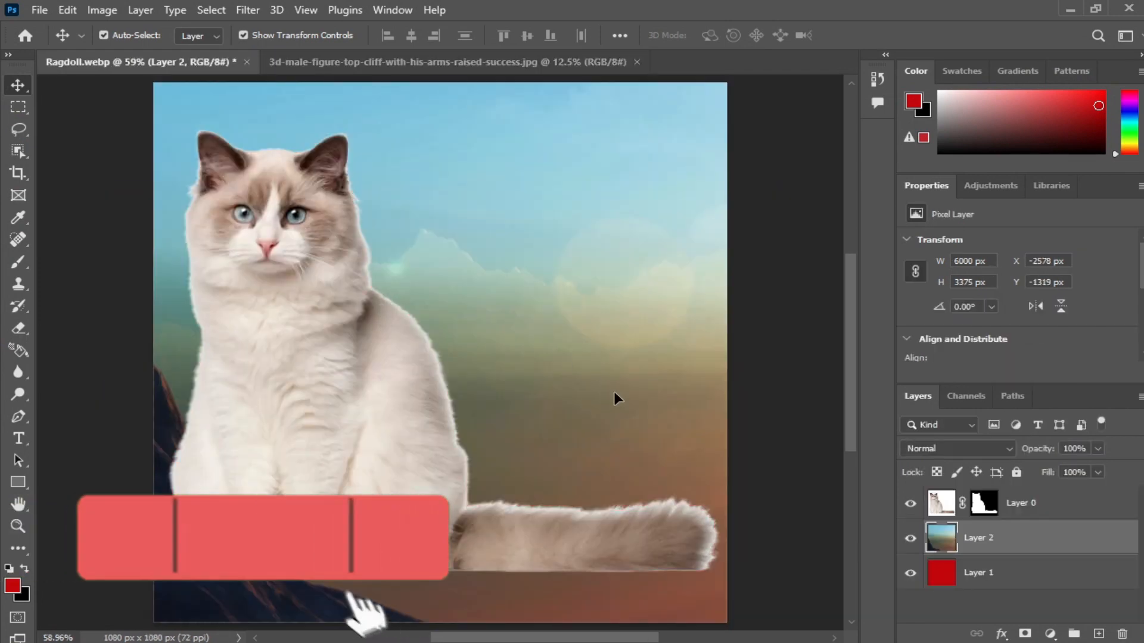
drag(483, 327, 786, 191)
drag(509, 408, 736, 332)
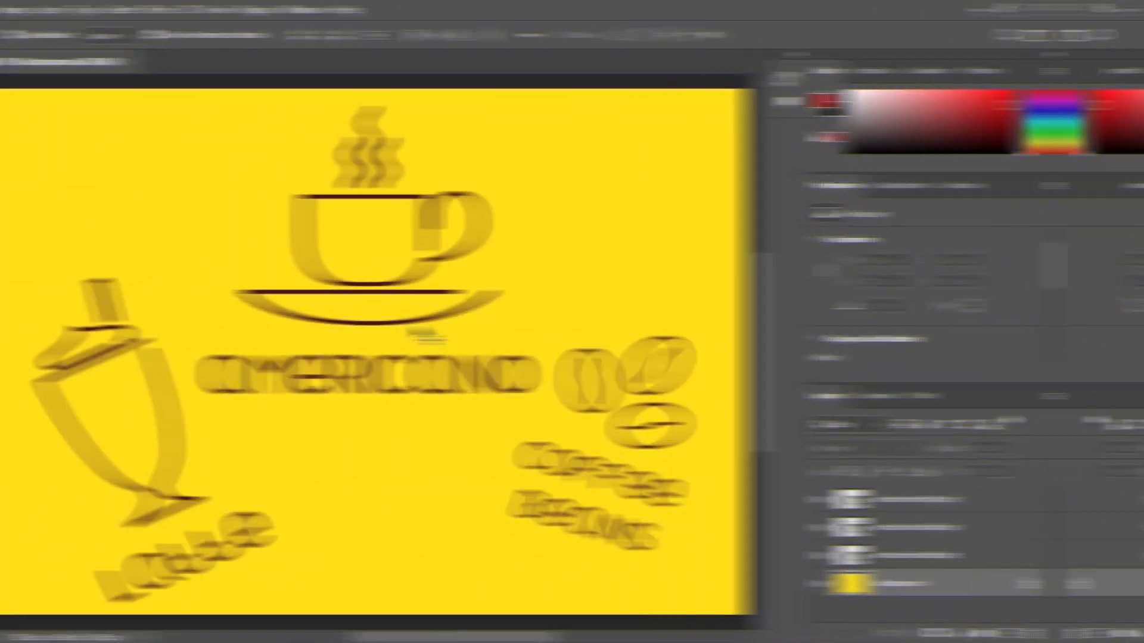
Slightly reposition the Americano, coffee beans and latte smart objects in 1.psd
drag(501, 296, 487, 292)
drag(686, 417, 687, 414)
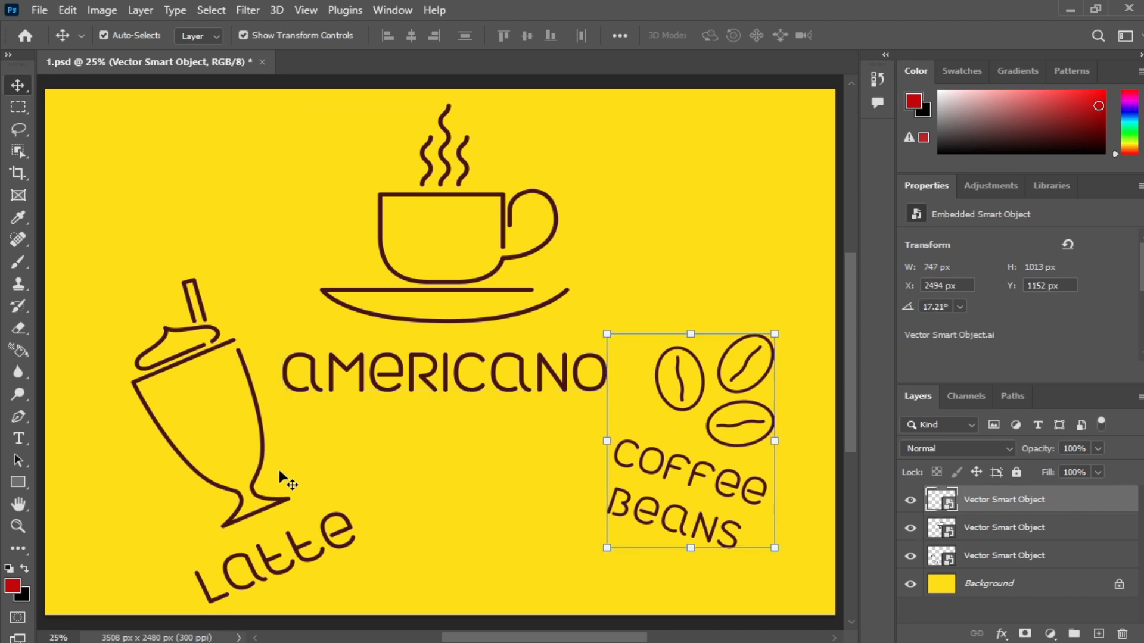
drag(263, 458, 254, 447)
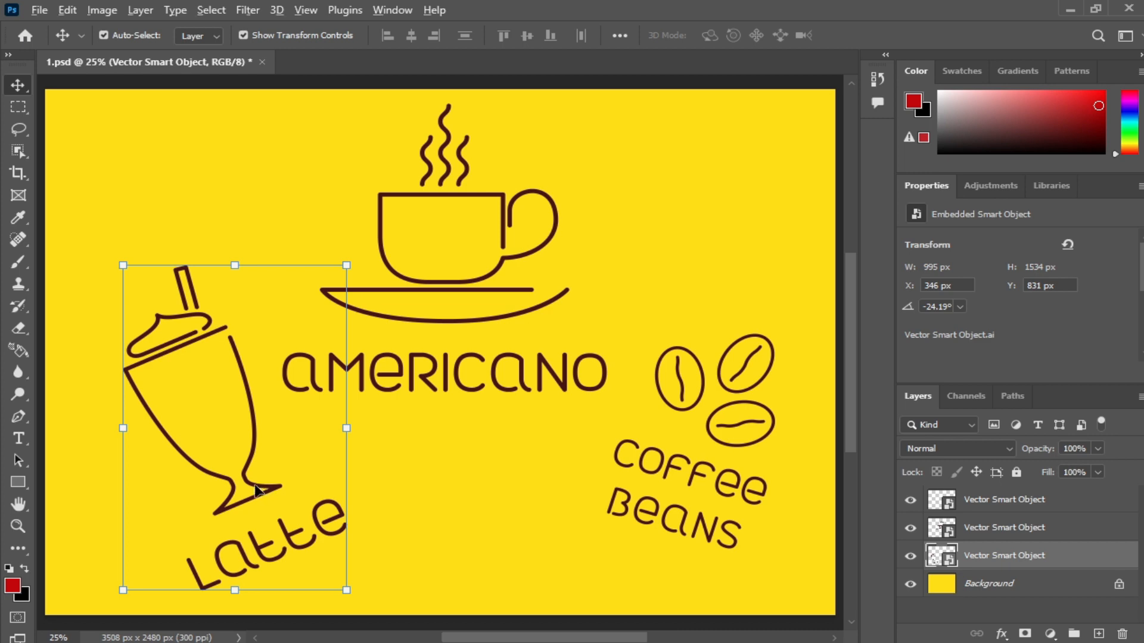
Try a latte smart object copy above the original, scaled to 39.54% and rotated 59.67°, and remove it
alt+drag(257, 490, 307, 285)
key(ctrl+t)
drag(391, 392, 411, 319)
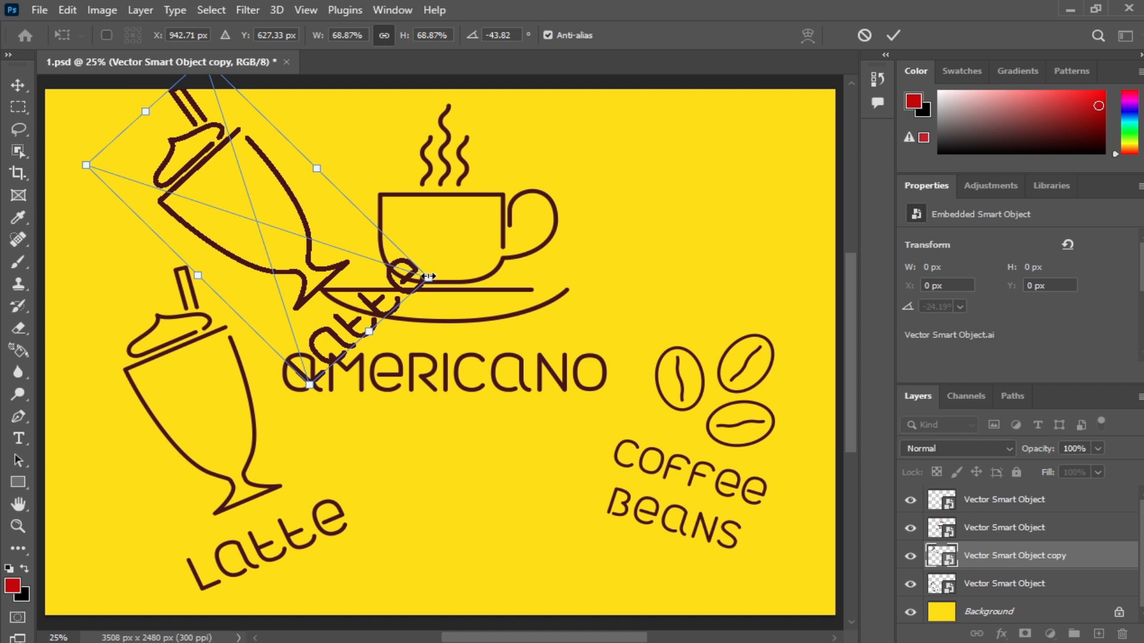
drag(427, 276, 264, 179)
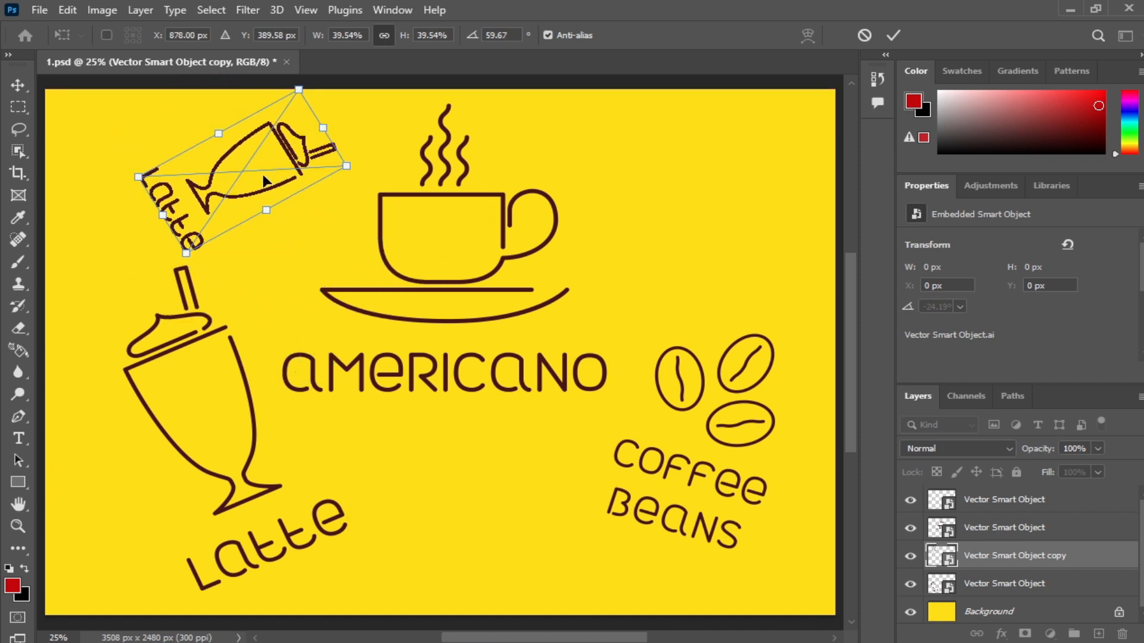
key(Return)
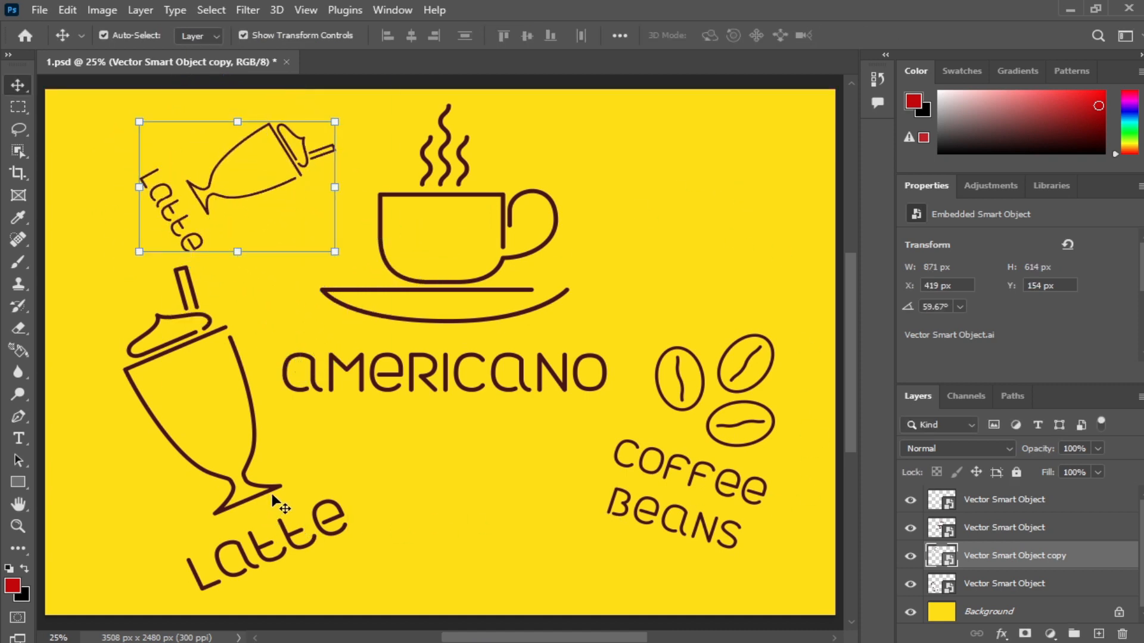
key(ctrl)
key(Delete)
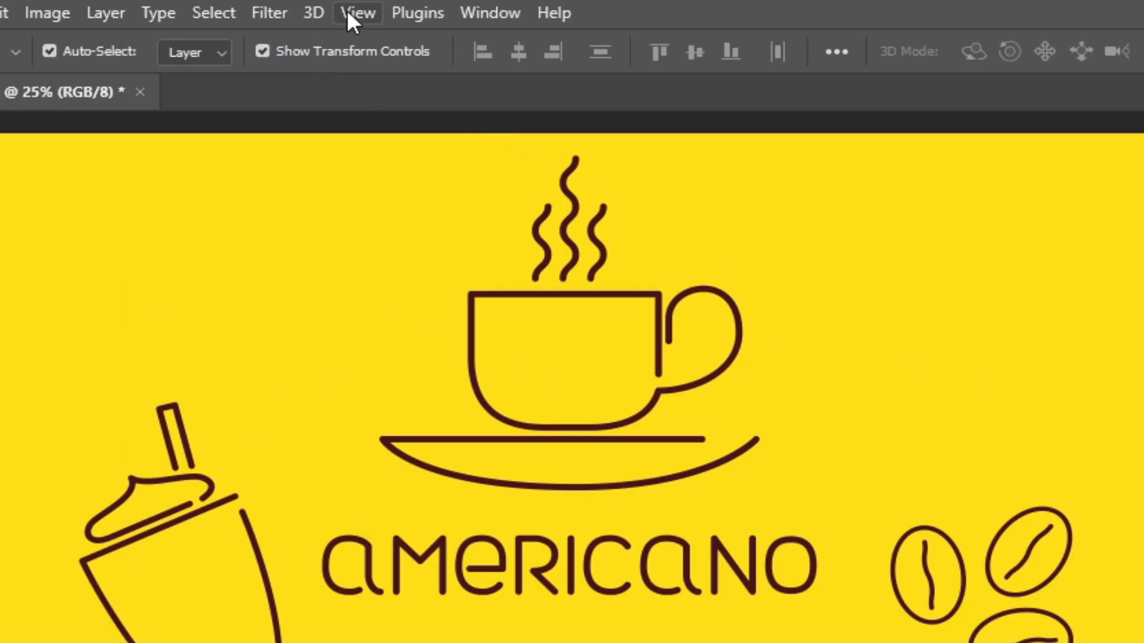
Turn on Pattern Preview for 1.psd and review how the coffee artwork repeats around the canvas
click(349, 12)
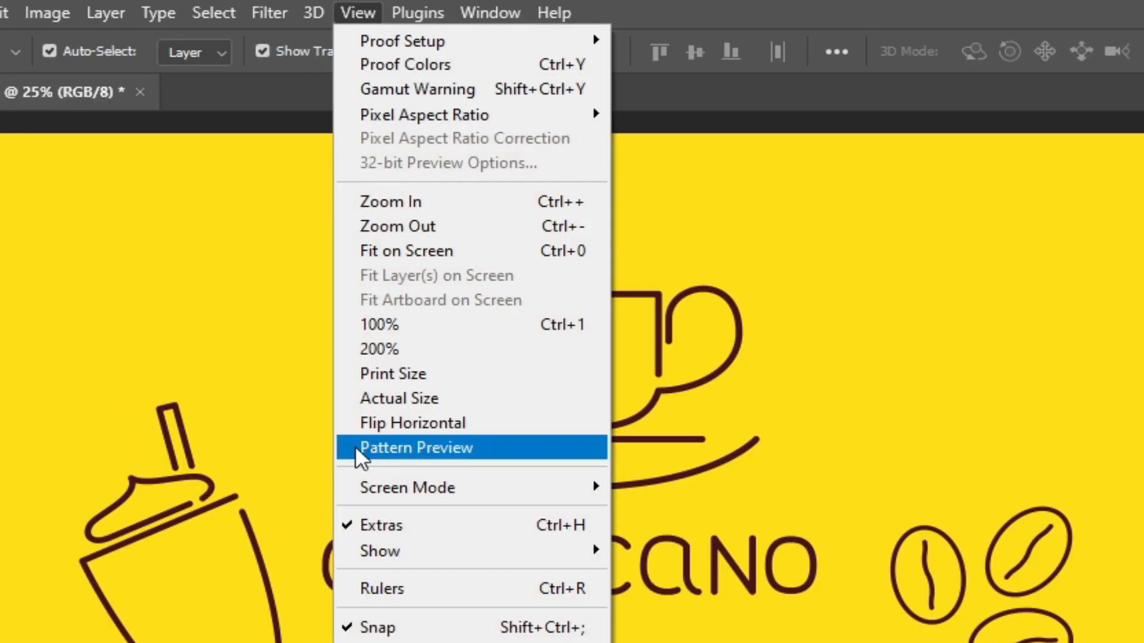
click(467, 449)
click(661, 401)
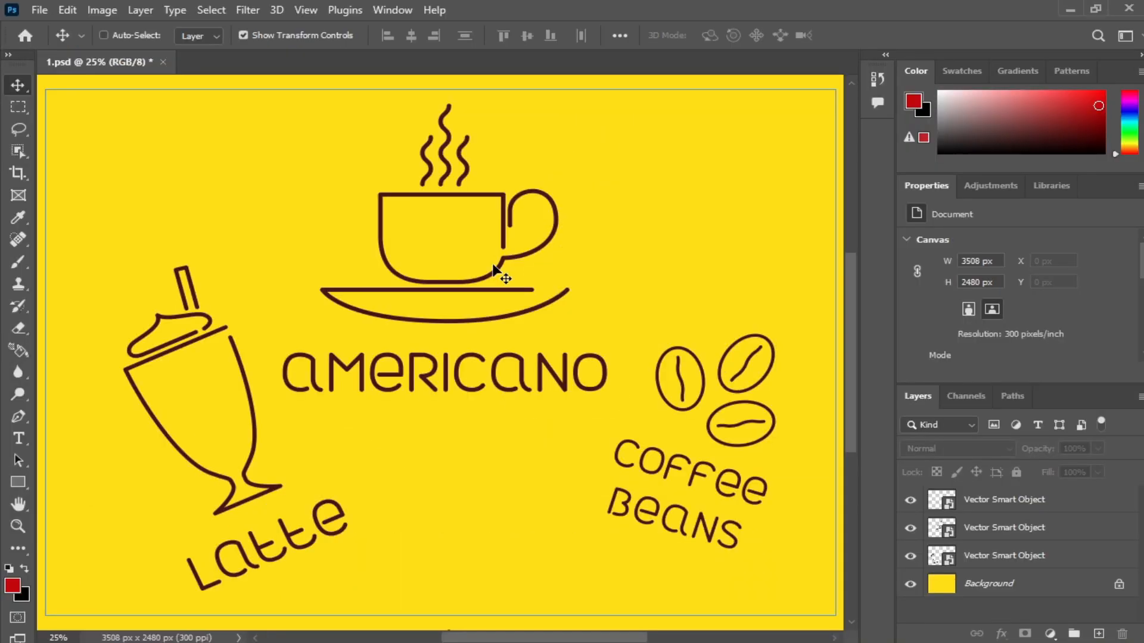
key(ctrl+minus)
key(ctrl+minus)
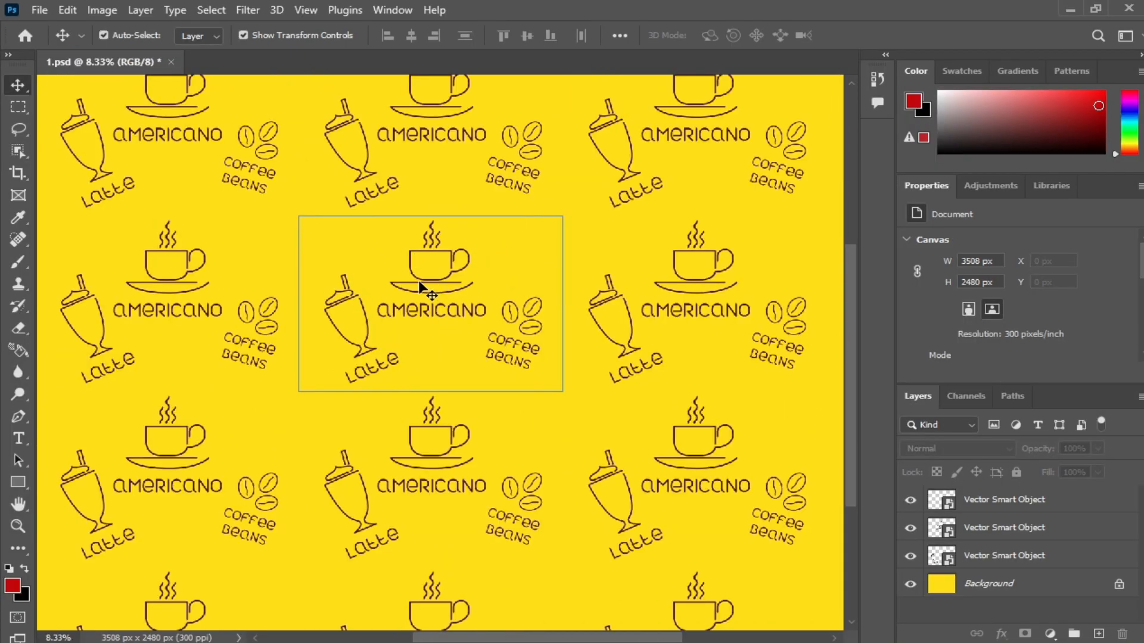
drag(408, 169, 428, 360)
drag(394, 243, 777, 341)
drag(442, 337, 493, 276)
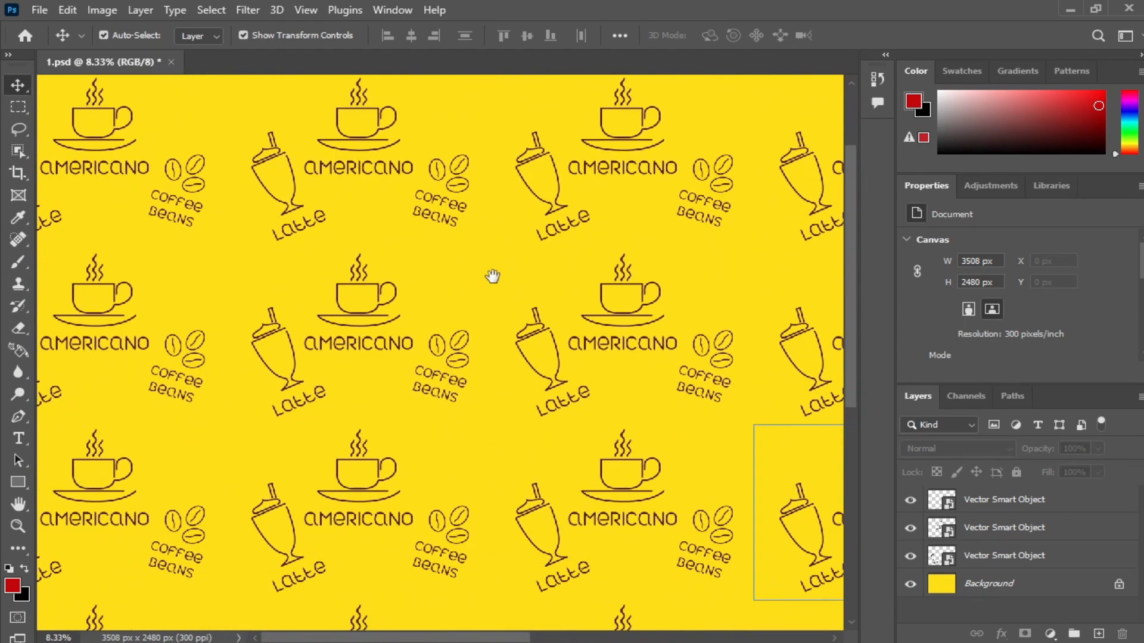
mouse_move(378, 212)
mouse_down()
mouse_move(521, 388)
mouse_move(538, 337)
mouse_up()
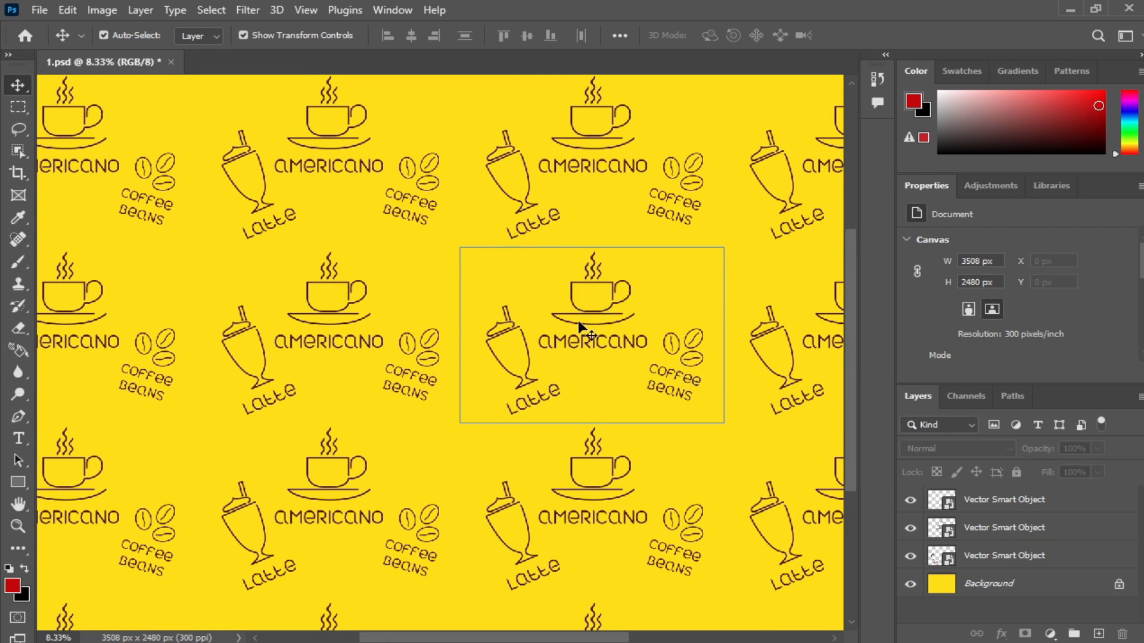
Scale the Americano smart object to 53.31% with a -6.01° rotation and place a copy across the canvas's upper-right corner
click(619, 316)
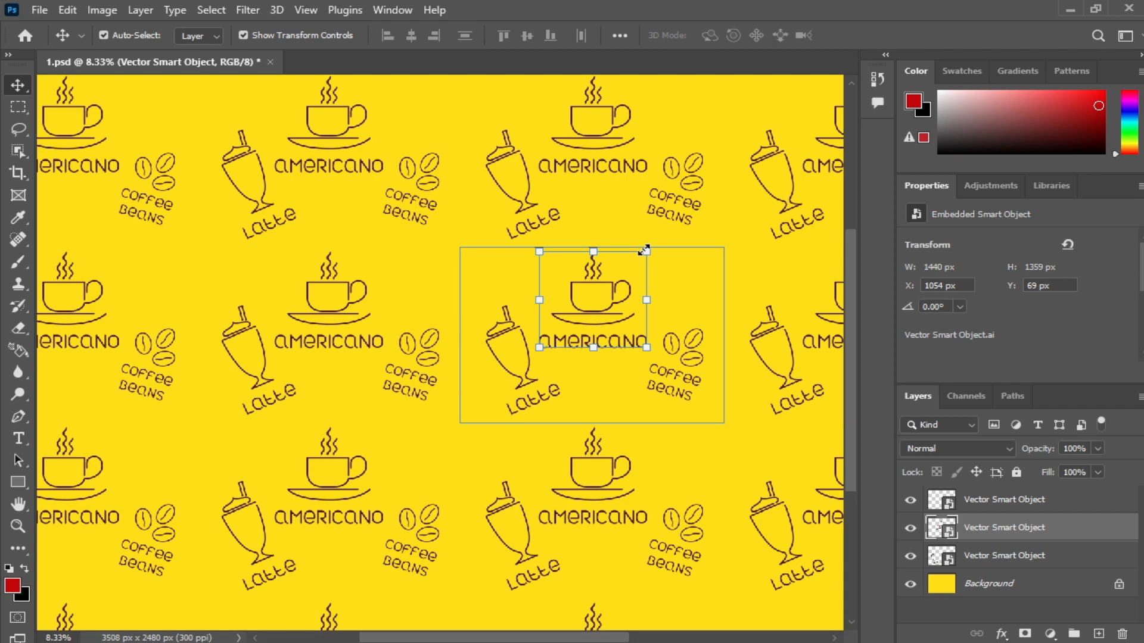
key(ctrl+t)
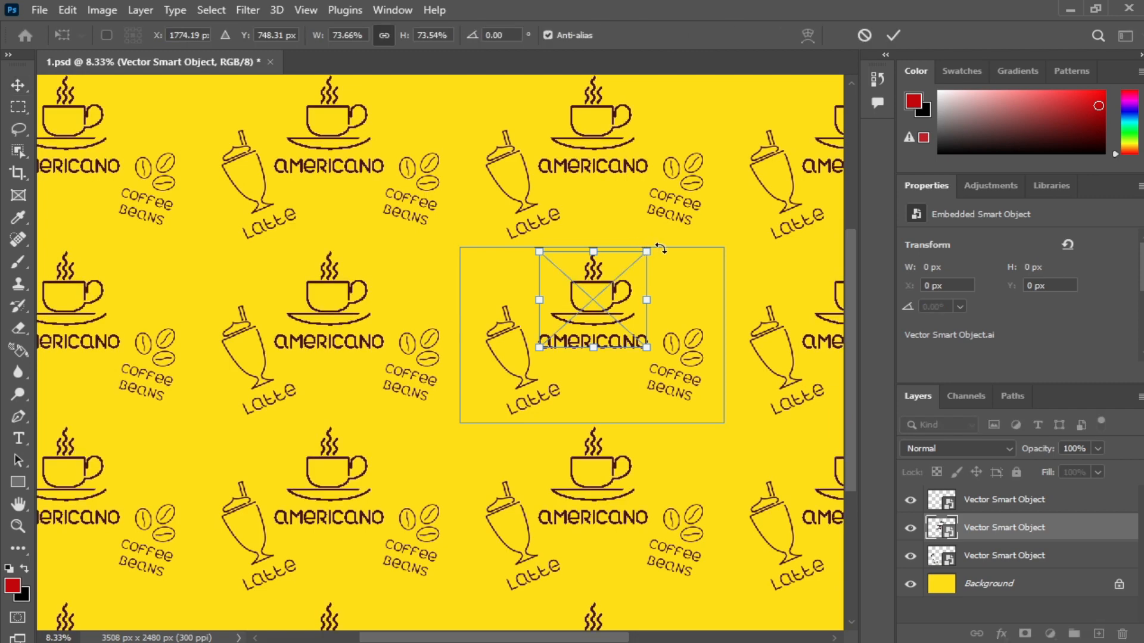
drag(660, 248, 612, 248)
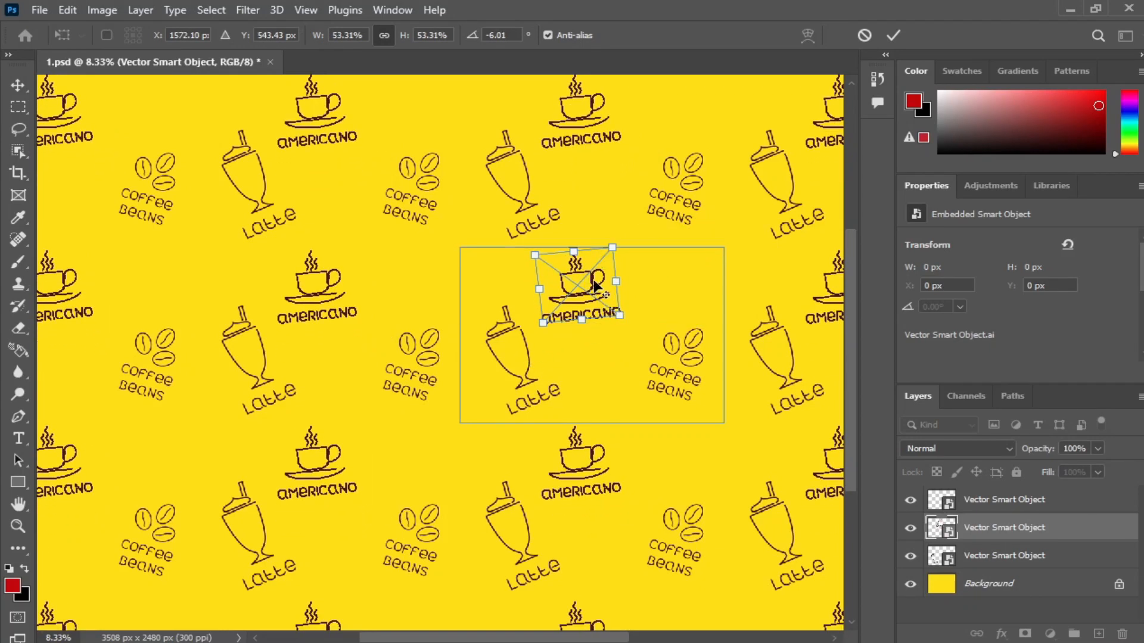
key(Return)
drag(594, 283, 467, 437)
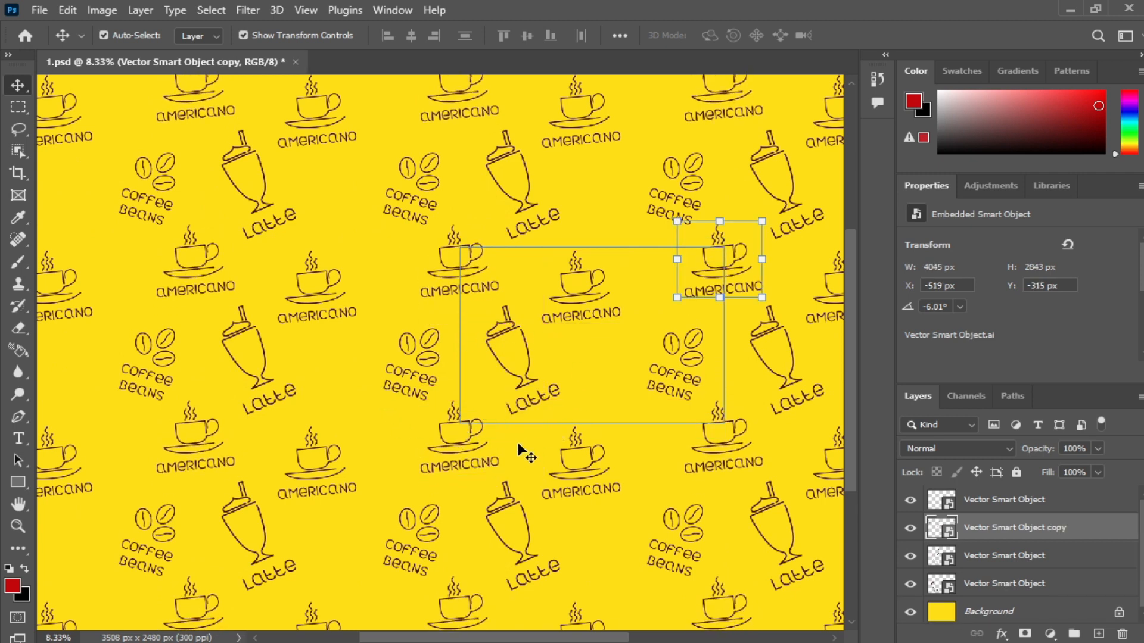
click(649, 468)
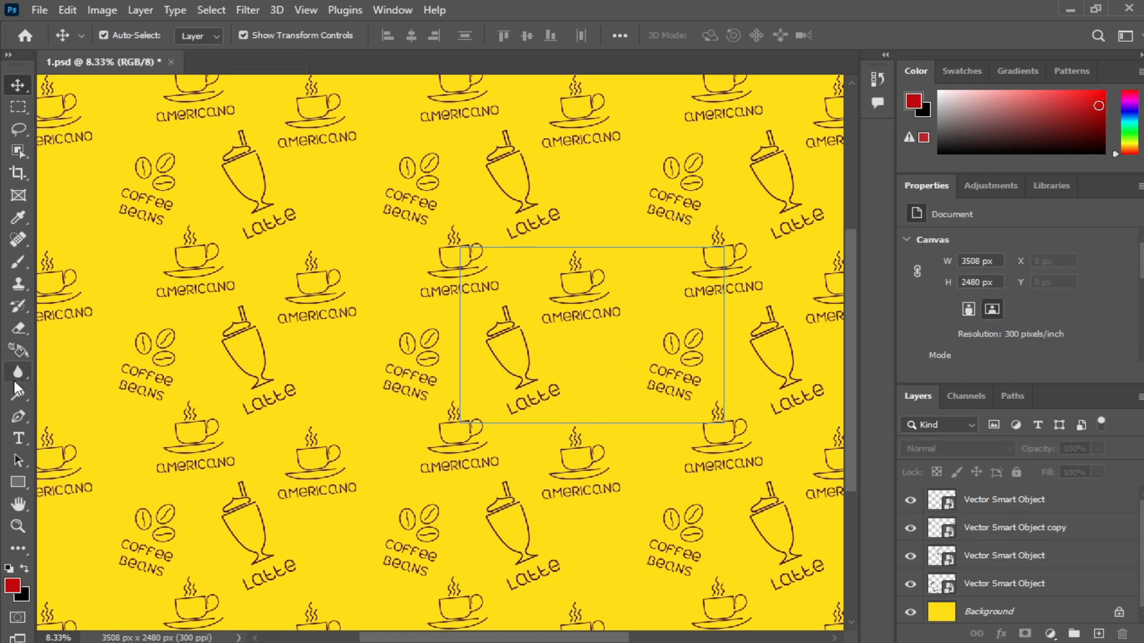
Add a new layer on top and paint small black dots in the gaps with a 50 px brush
click(18, 262)
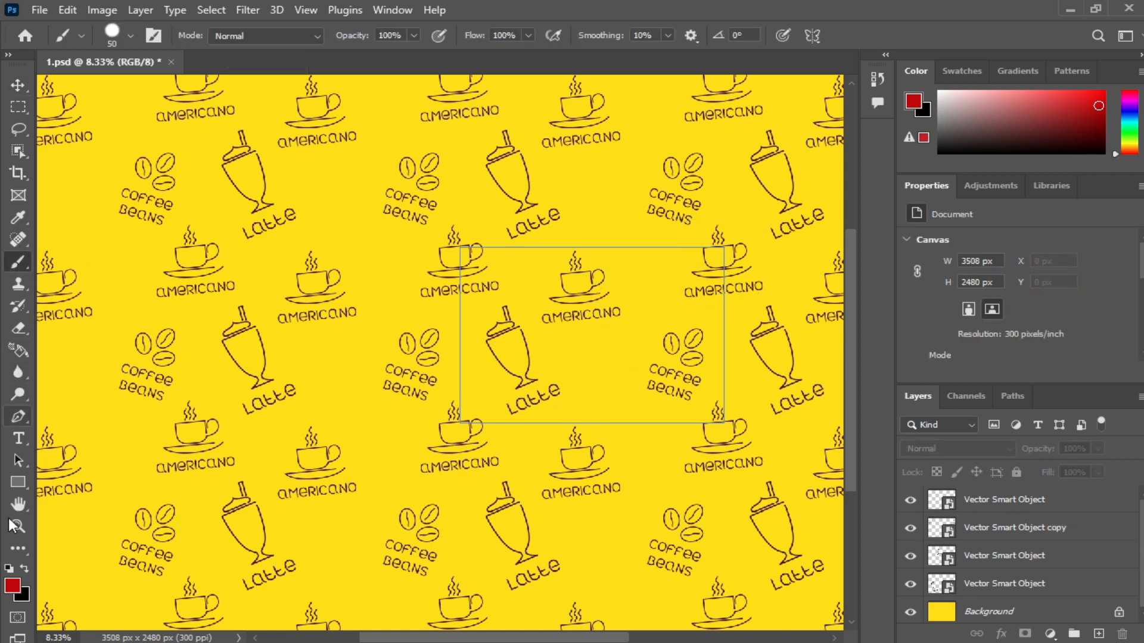
click(24, 569)
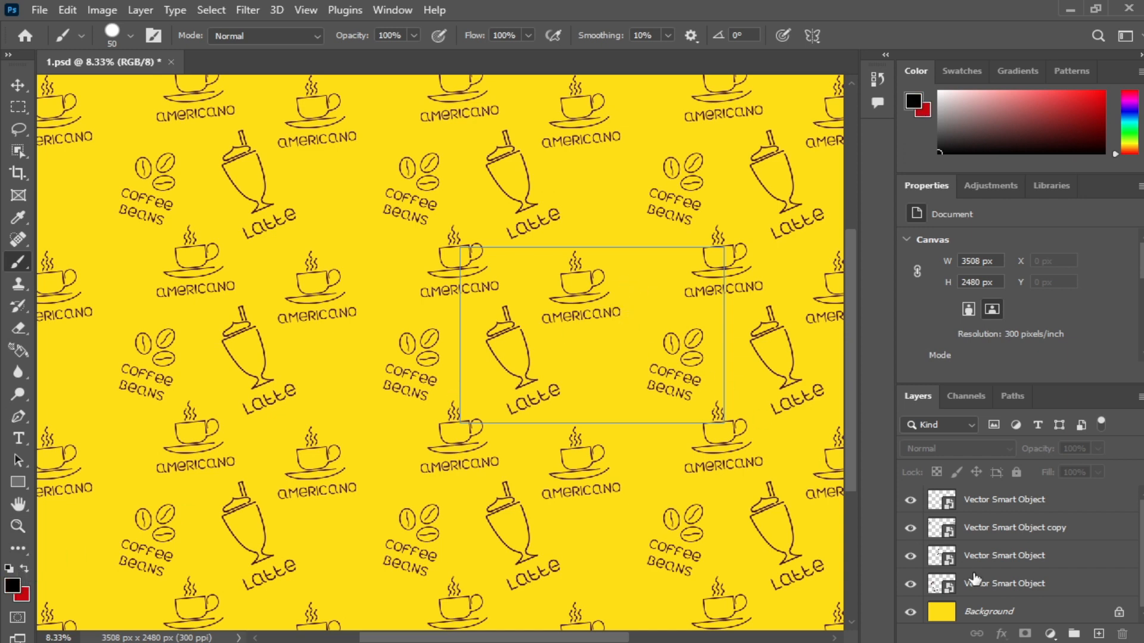
click(1098, 635)
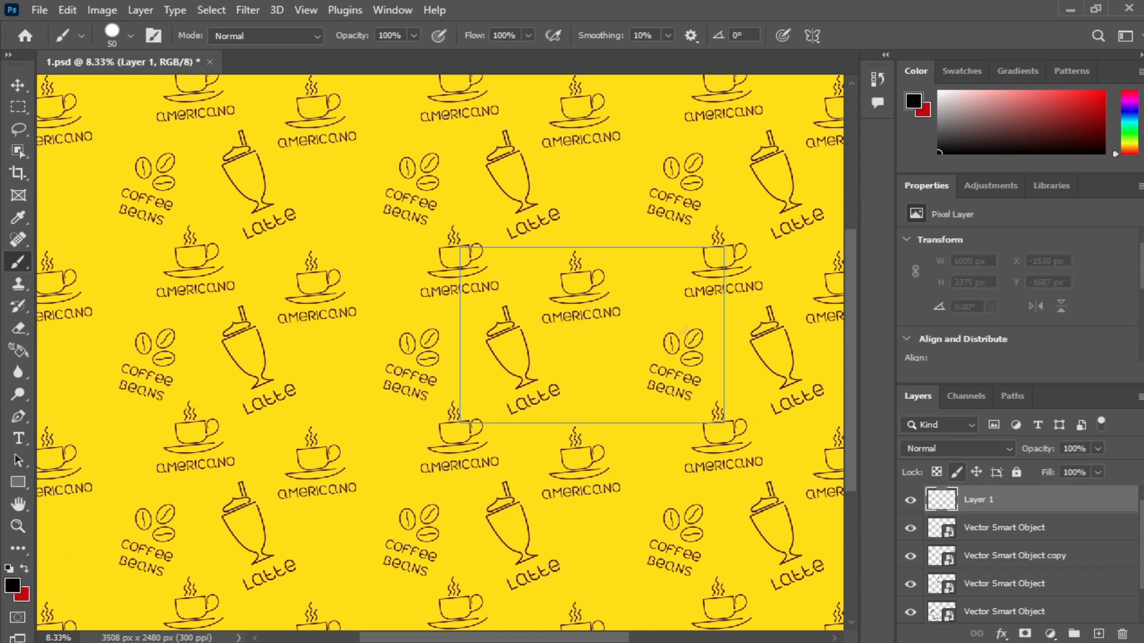
click(591, 354)
click(662, 292)
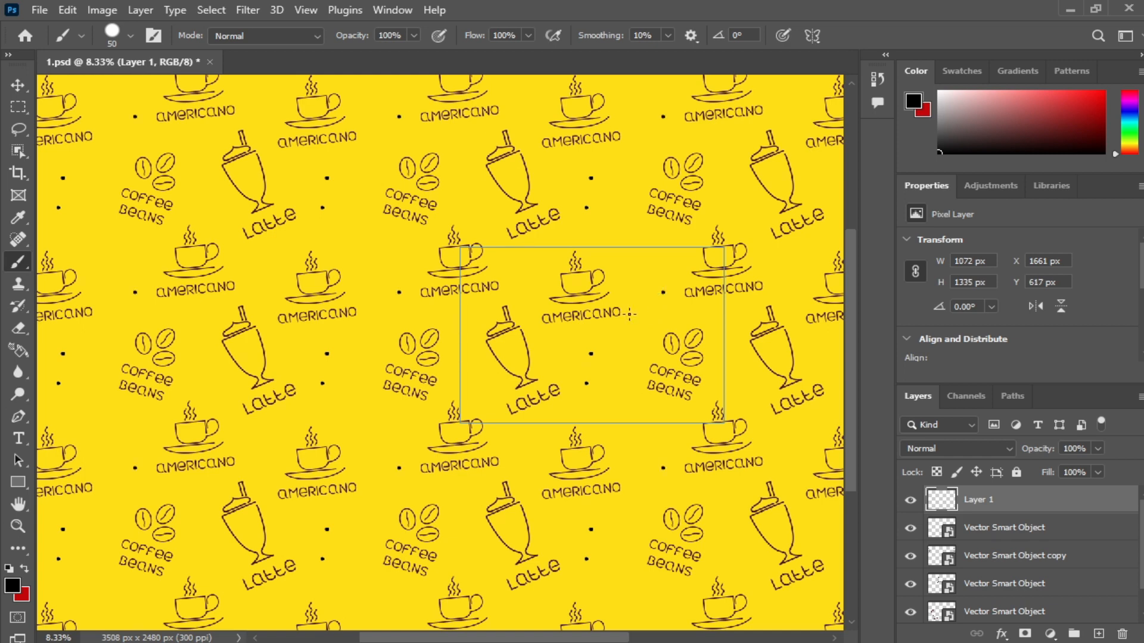
Paint larger black dots with a 90 px brush in the remaining gaps between the coffee drawings
click(633, 275)
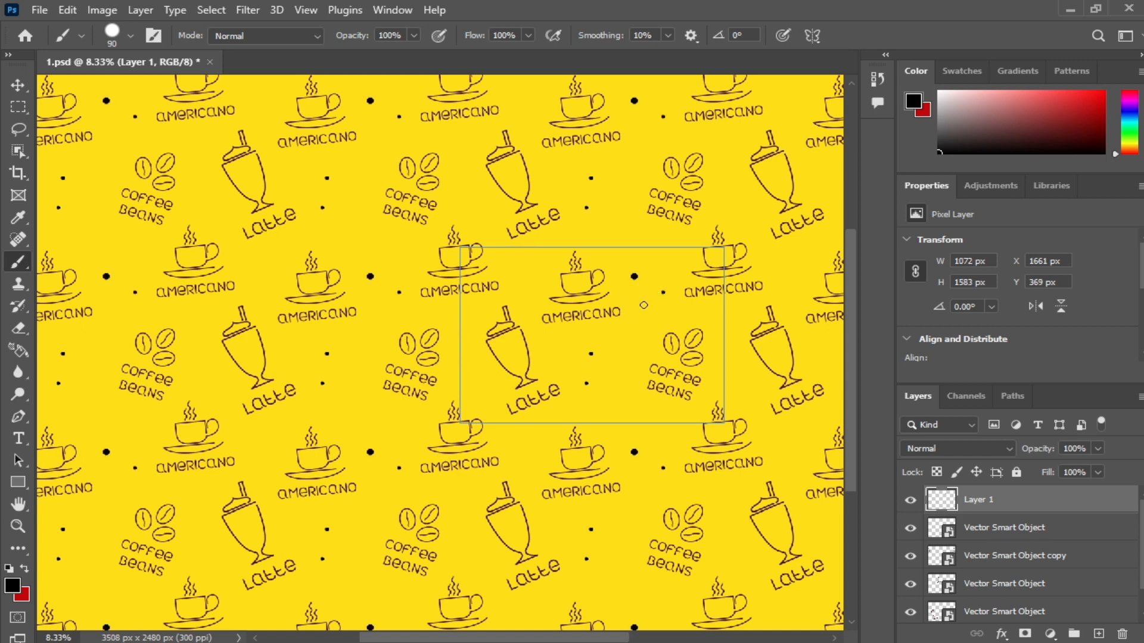
click(642, 324)
click(610, 410)
click(480, 387)
click(523, 280)
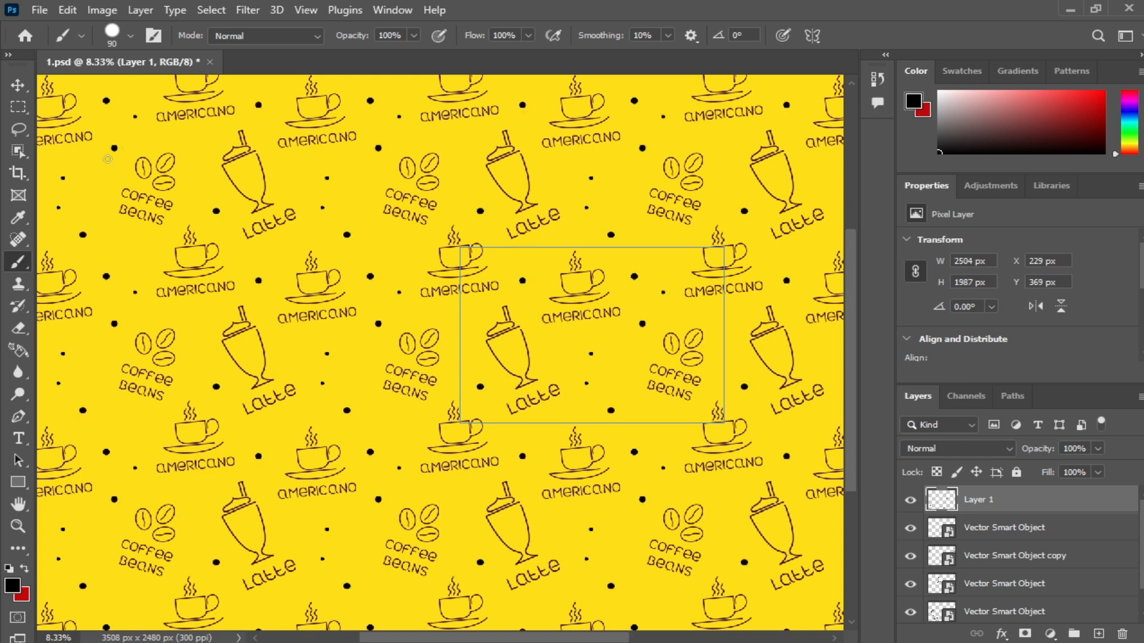
click(631, 359)
Define the finished tile as a pattern named "coffee 1"
key(space)
drag(635, 292, 454, 274)
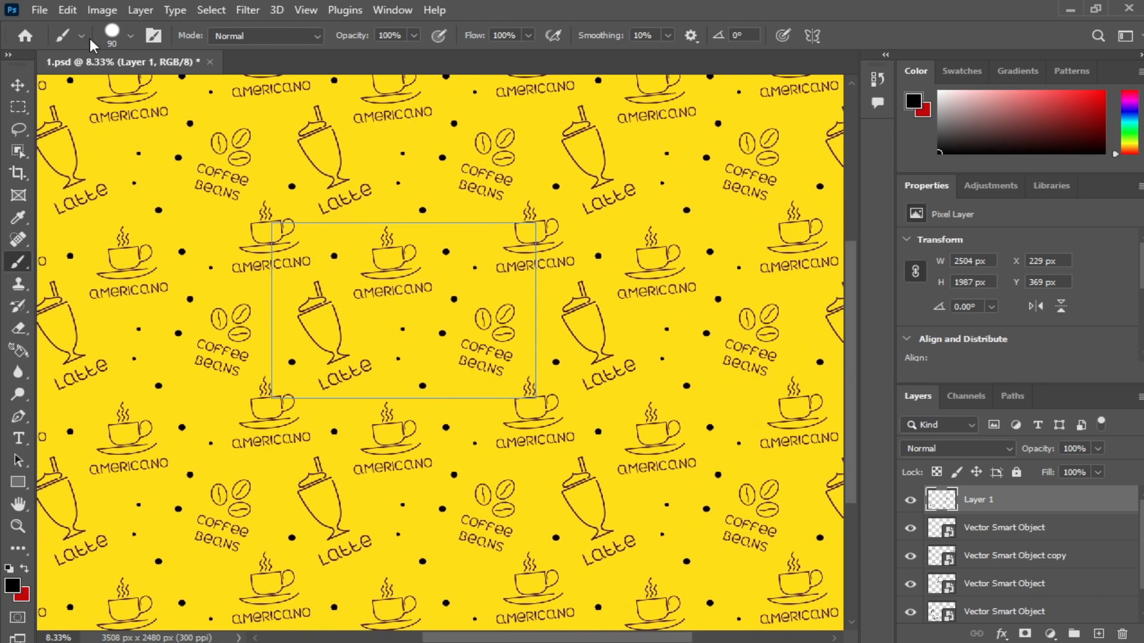
click(69, 16)
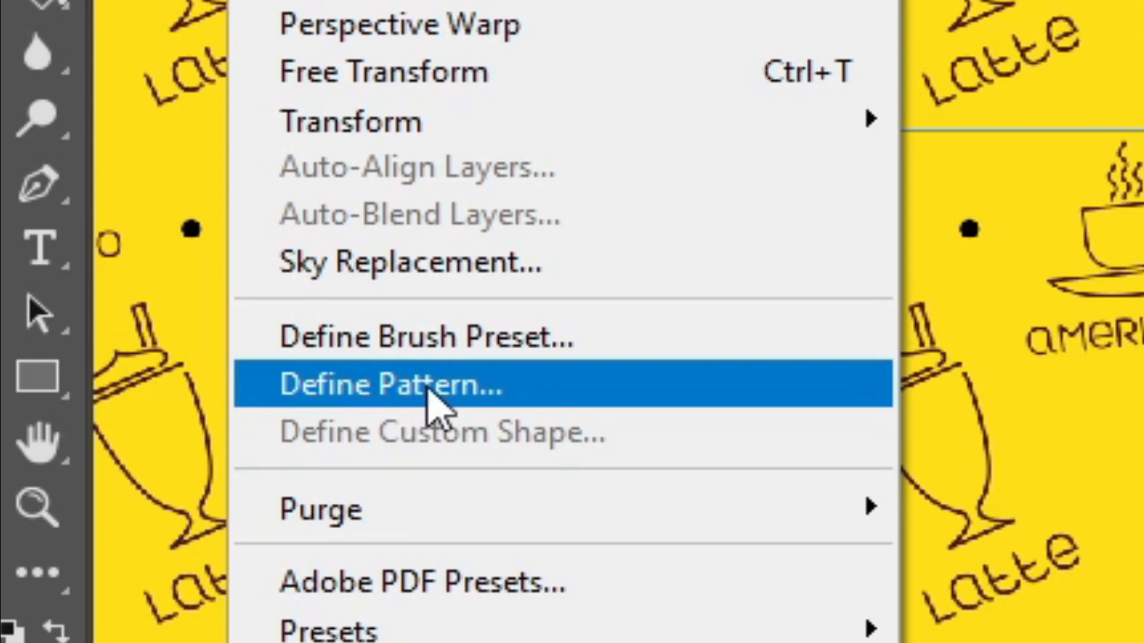
click(432, 405)
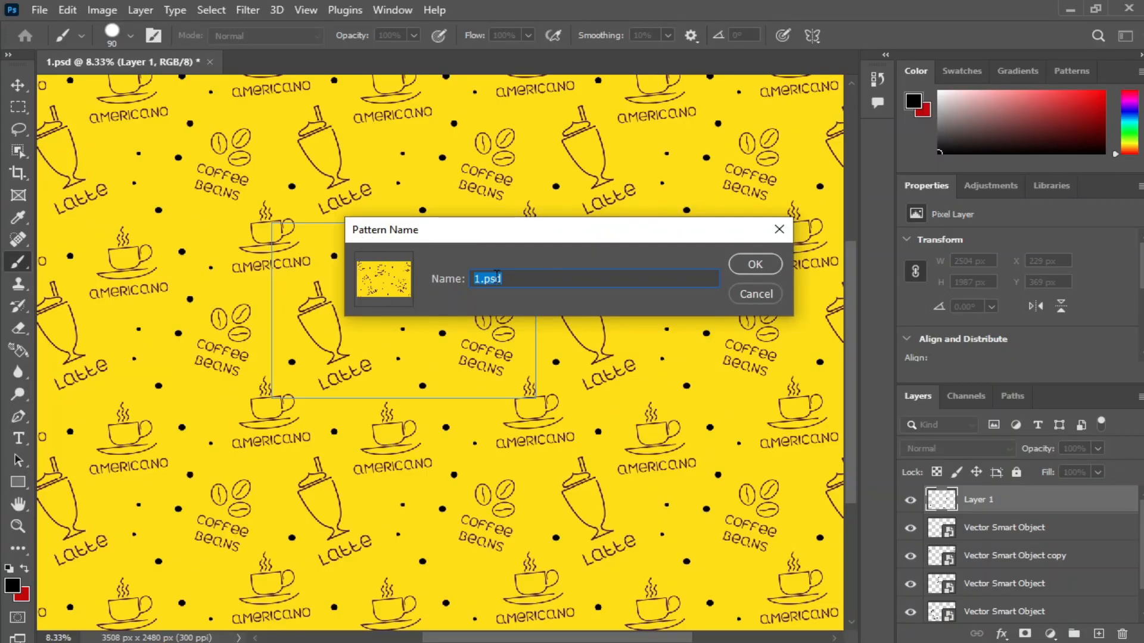
text(coffee 1)
click(754, 264)
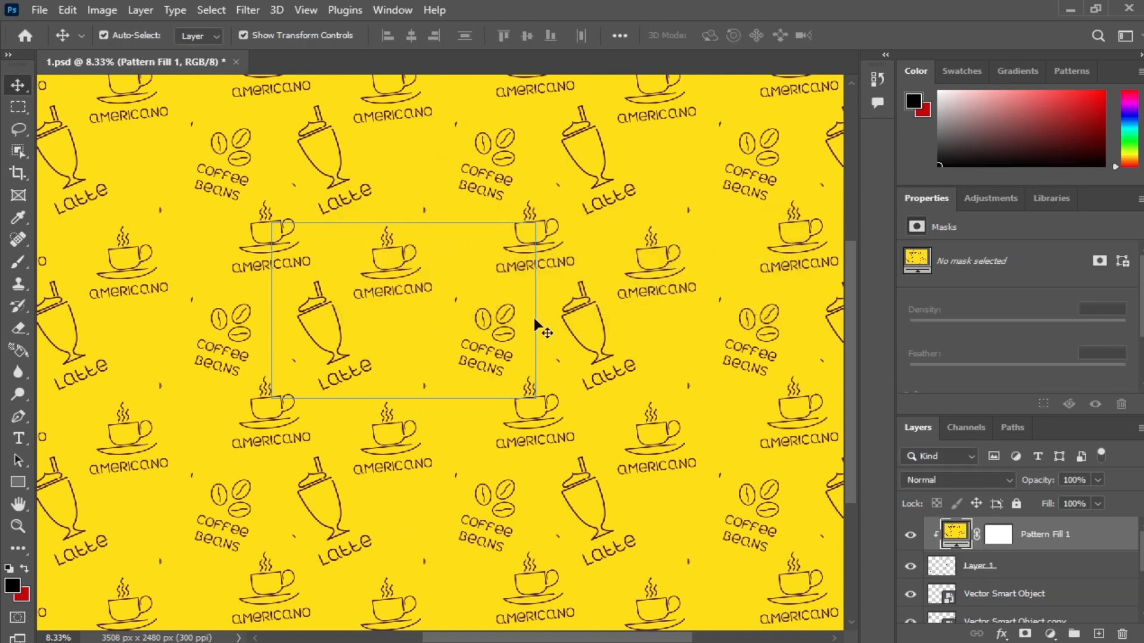
Look through the saved patterns, including the contents of the Water group
click(1075, 72)
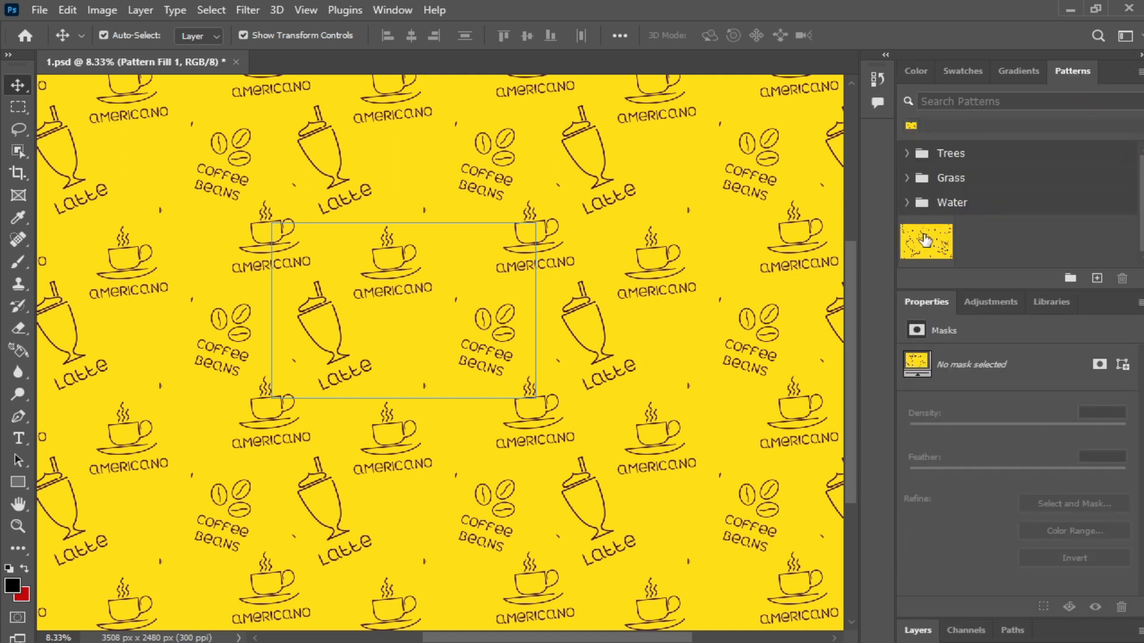
click(906, 203)
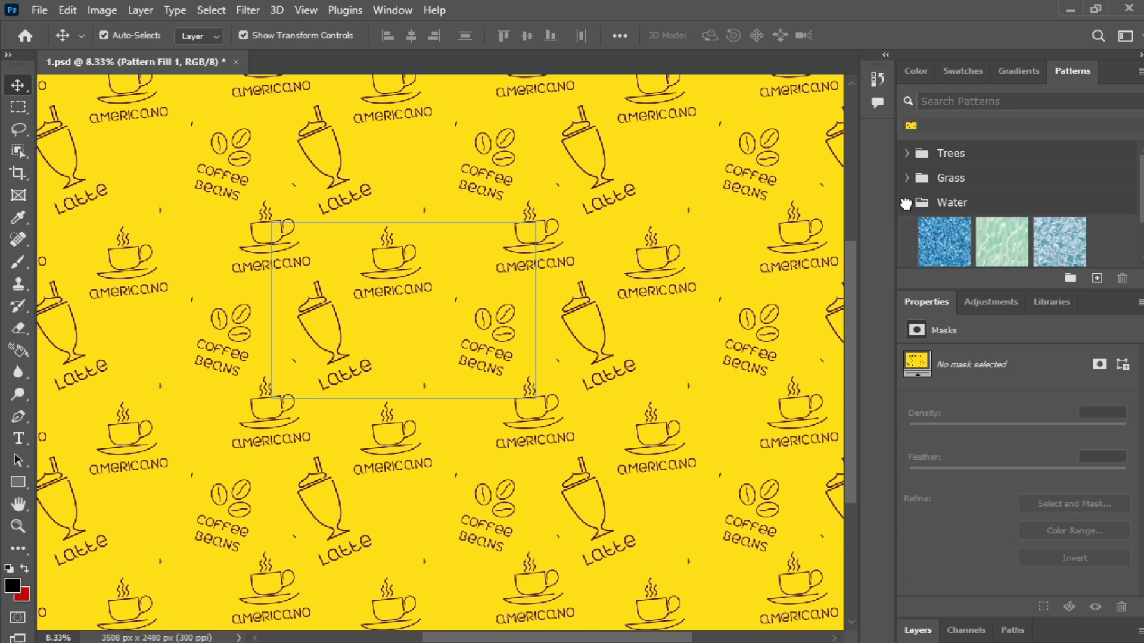
click(906, 203)
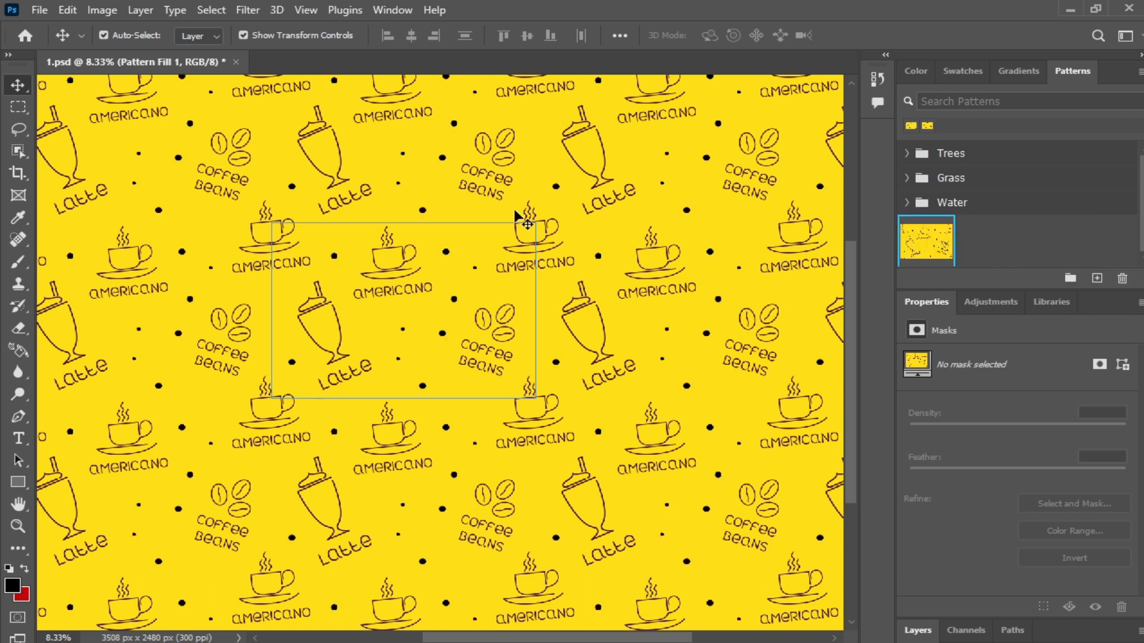
Close 1.psd and create a new white document of 2480 x 3508 px at 300 pixels/inch
click(238, 62)
click(570, 252)
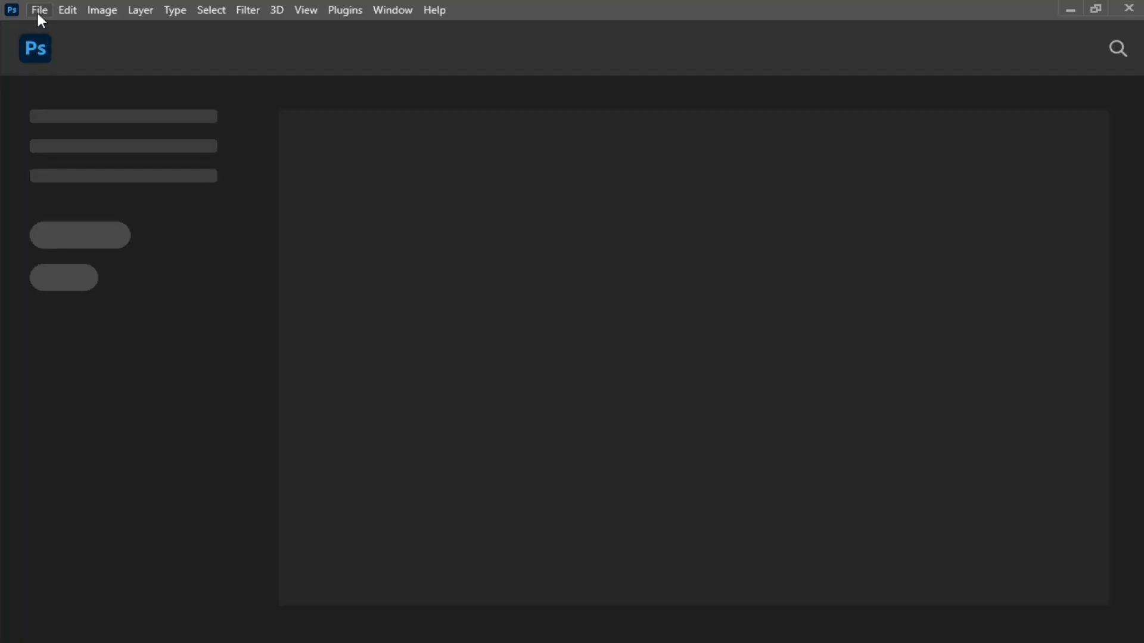
click(40, 10)
click(55, 28)
click(932, 607)
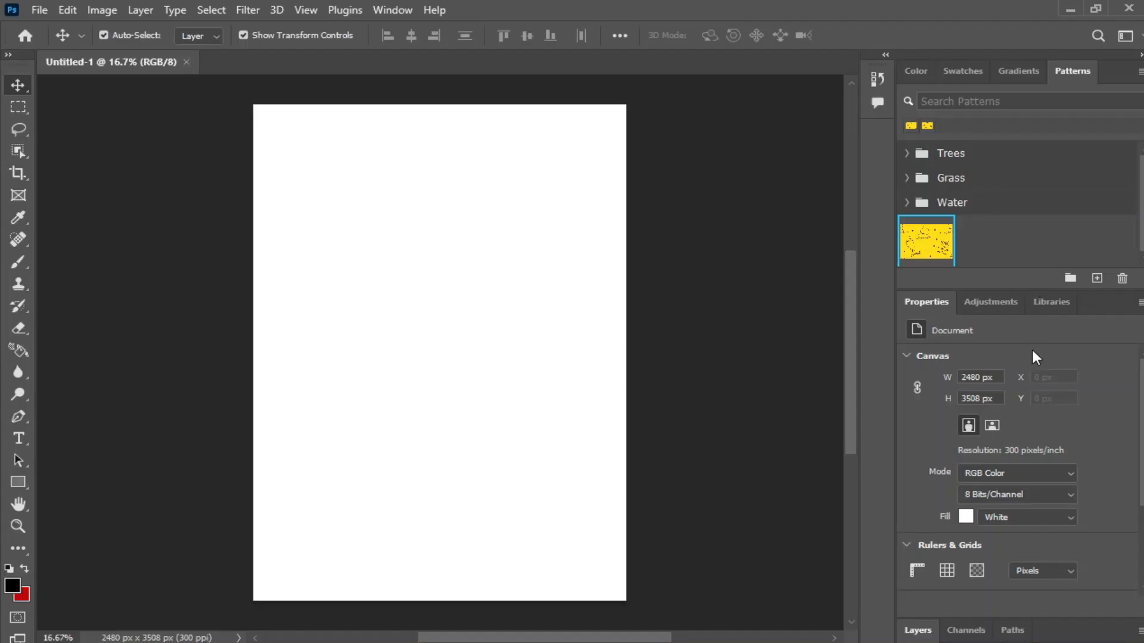
Apply the saved coffee pattern above the Background as a pattern fill layer
click(919, 630)
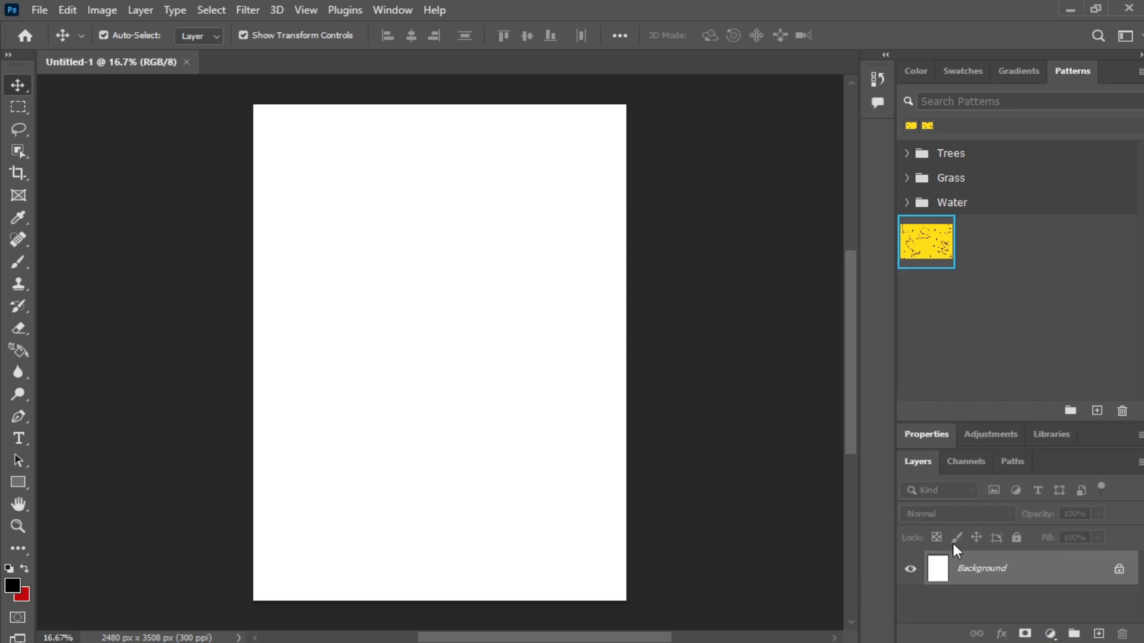
drag(926, 243, 1004, 566)
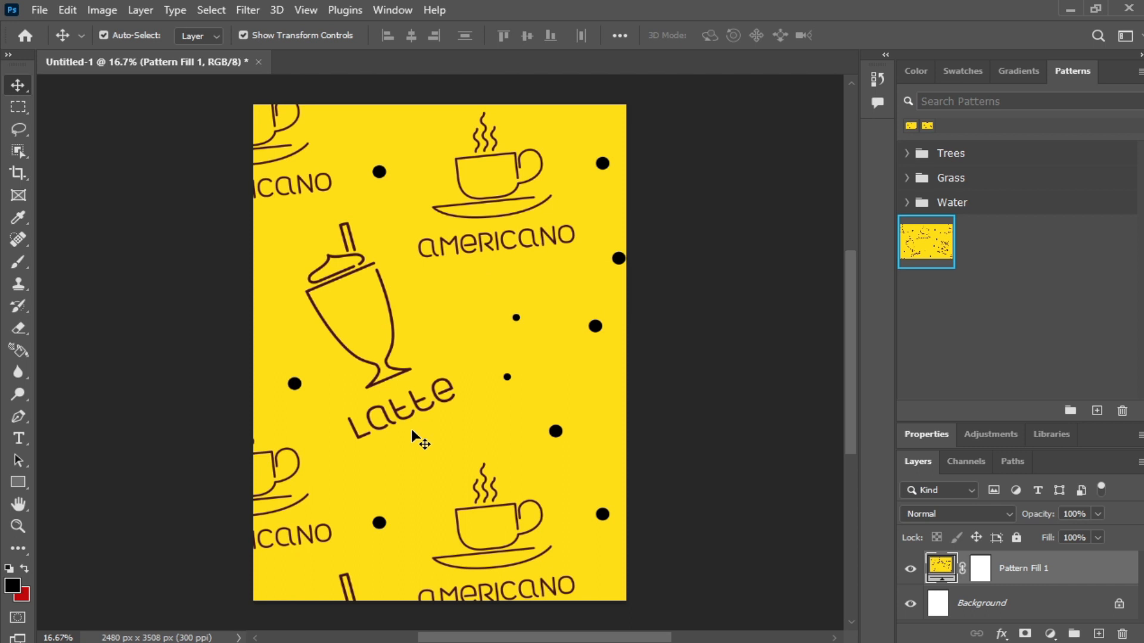
drag(1020, 423, 1022, 248)
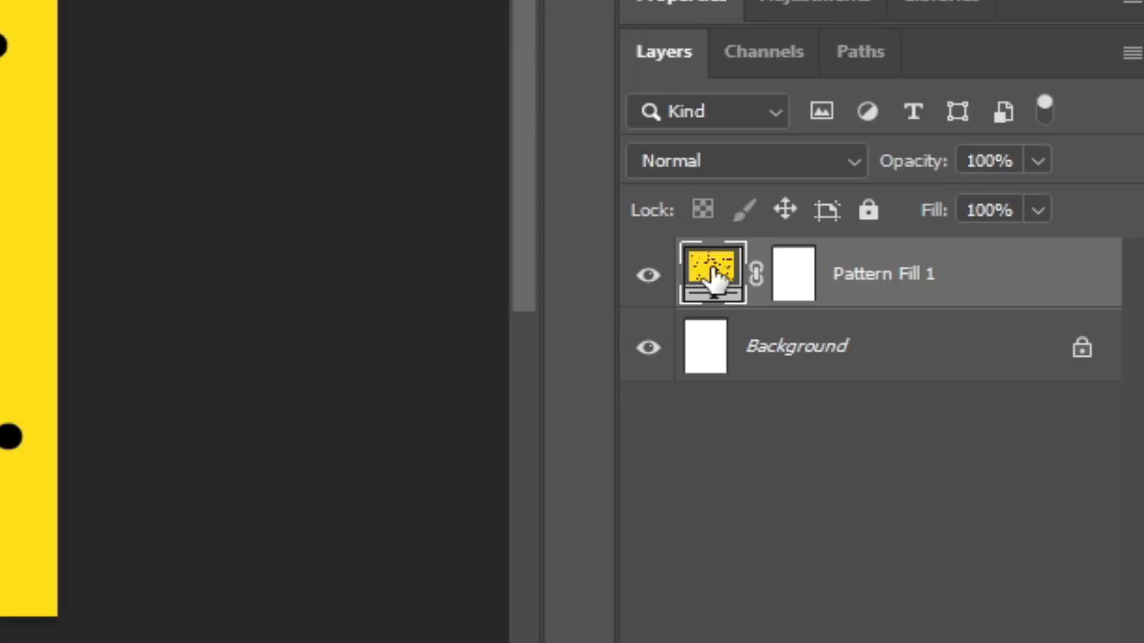
Set the coffee pattern fill's angle to 26.3° and its scale to 45%
double_click(712, 277)
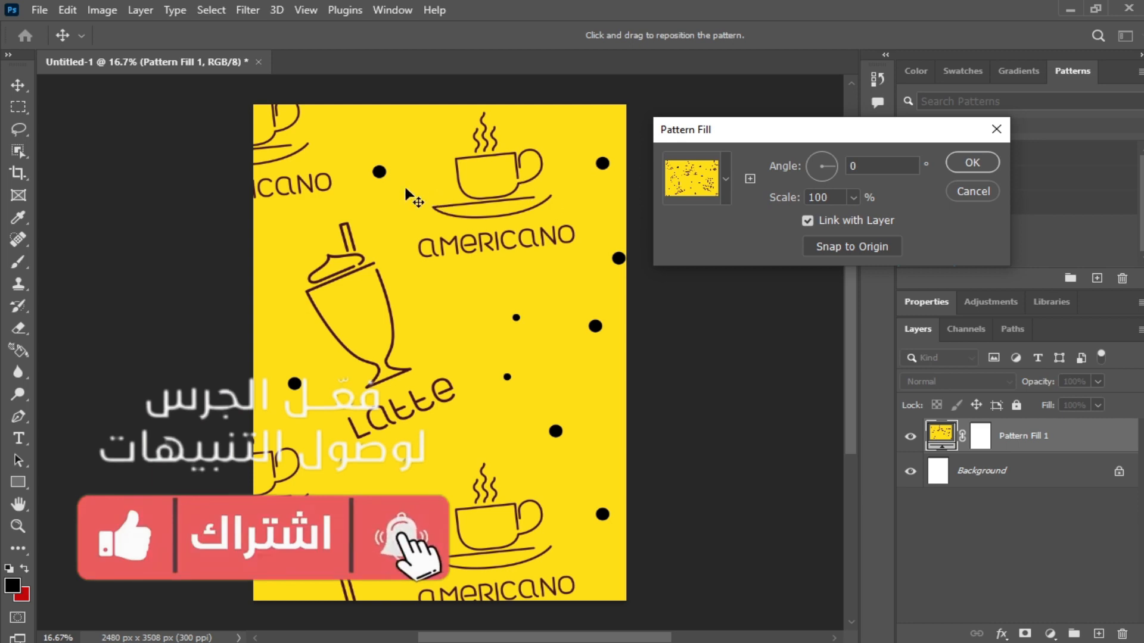
drag(835, 166, 835, 160)
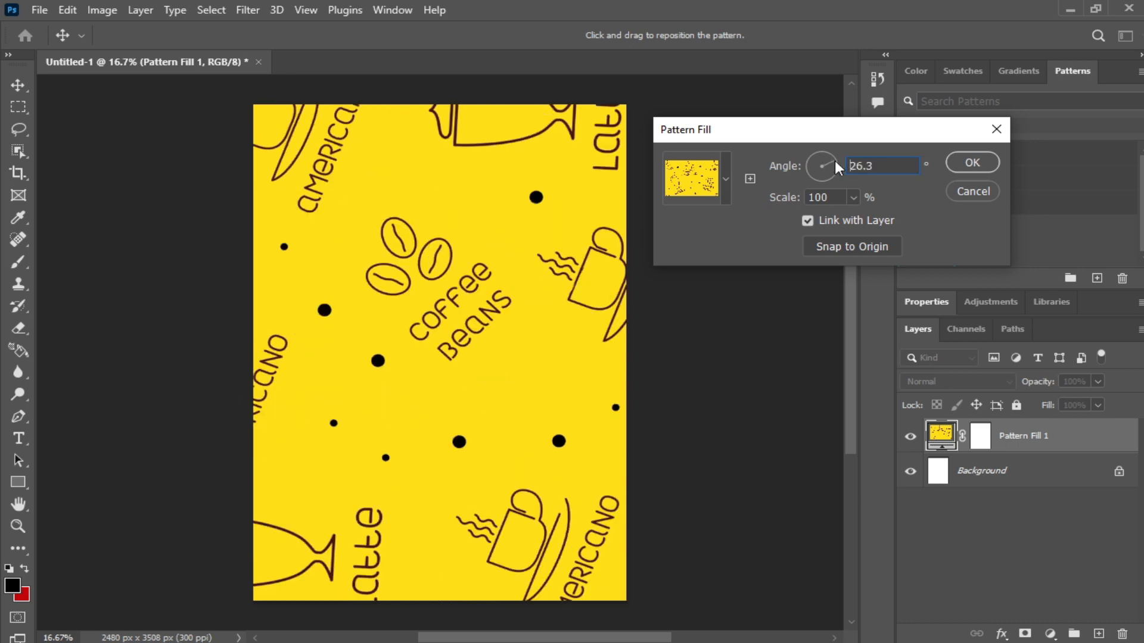
click(853, 197)
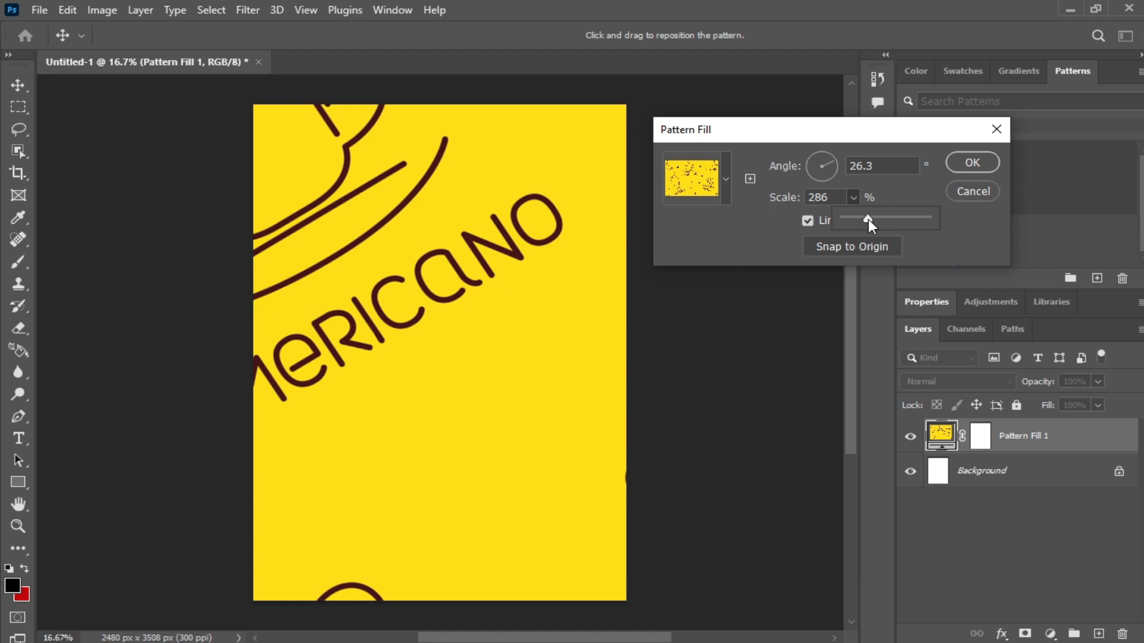
drag(867, 220, 853, 221)
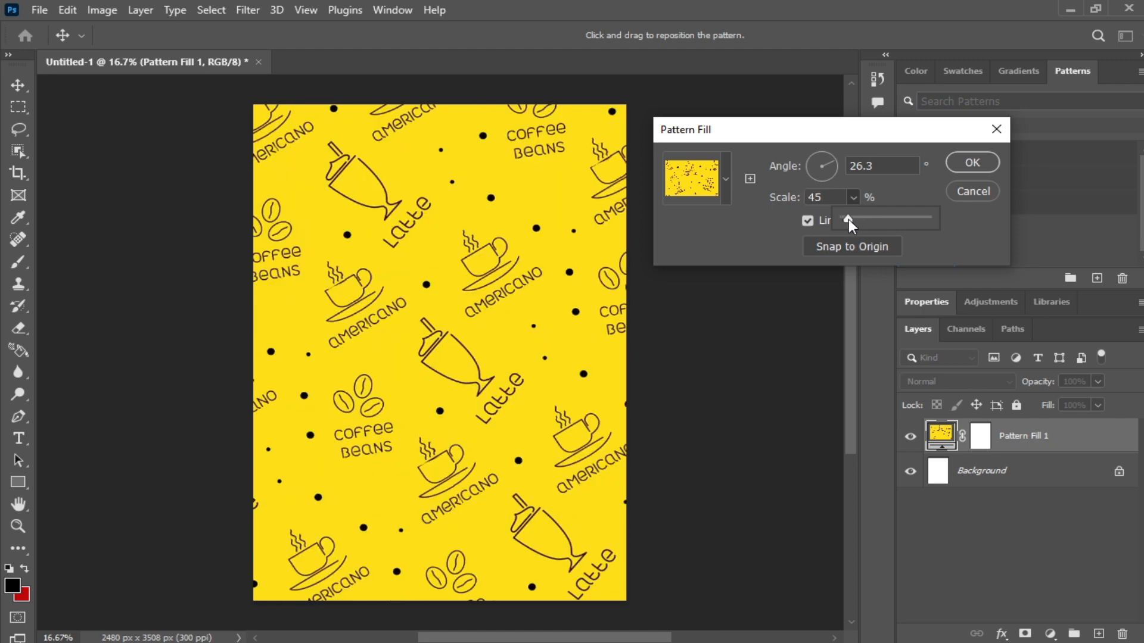
click(972, 162)
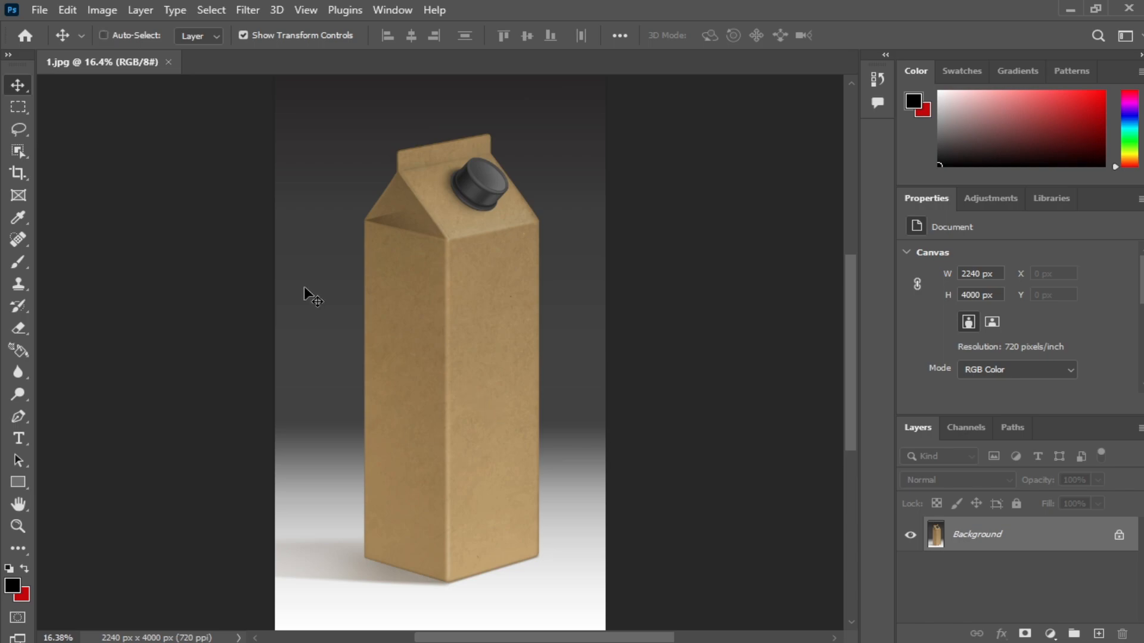
Open LOGO copy.jpg and bring its logo into 1.jpg as a new layer above the carton image
key(ctrl+o)
double_click(331, 148)
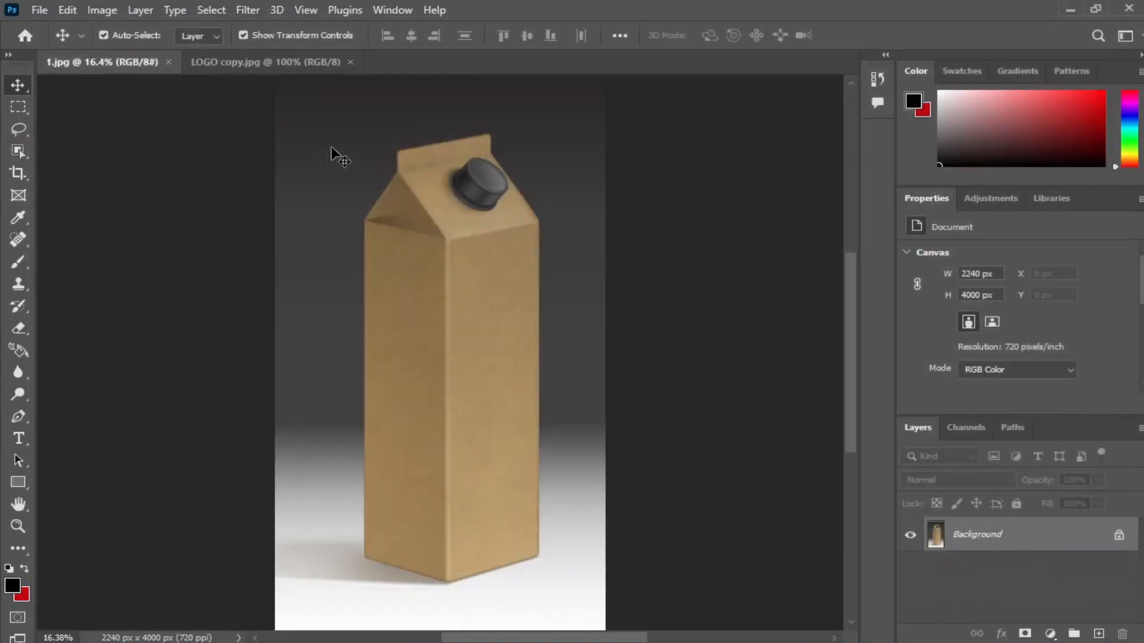
drag(142, 60, 437, 392)
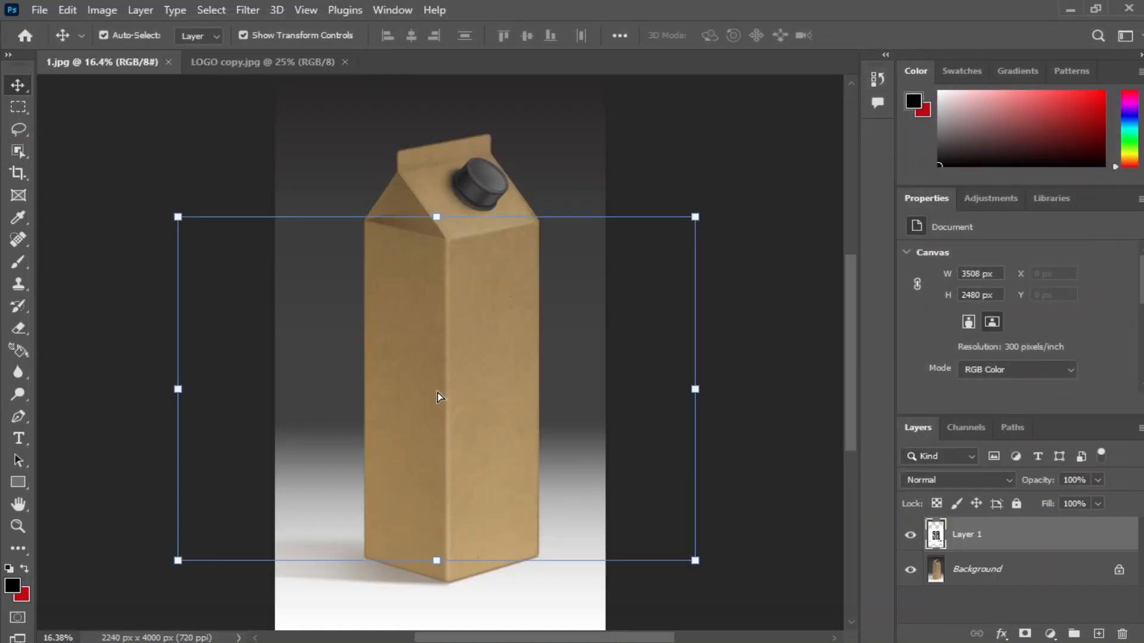
Try to shrink and distort the logo by hand to fit the carton's left face, and undo the transform
drag(695, 216, 477, 363)
drag(456, 390, 376, 398)
drag(362, 444, 373, 442)
drag(374, 393, 370, 391)
drag(439, 445, 442, 450)
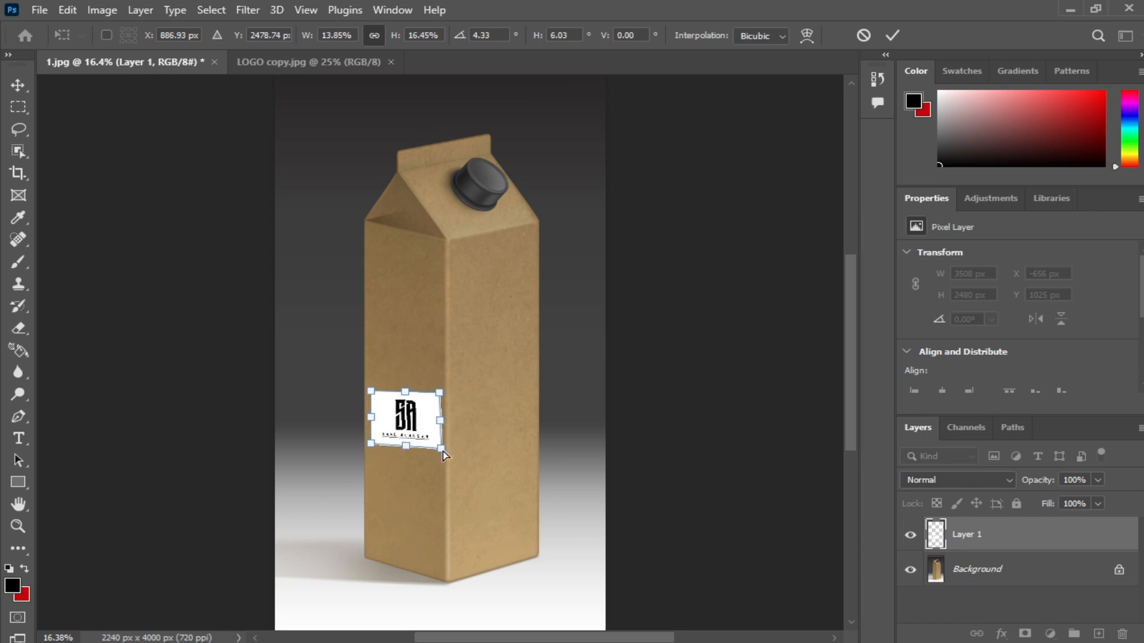
key(Return)
click(619, 427)
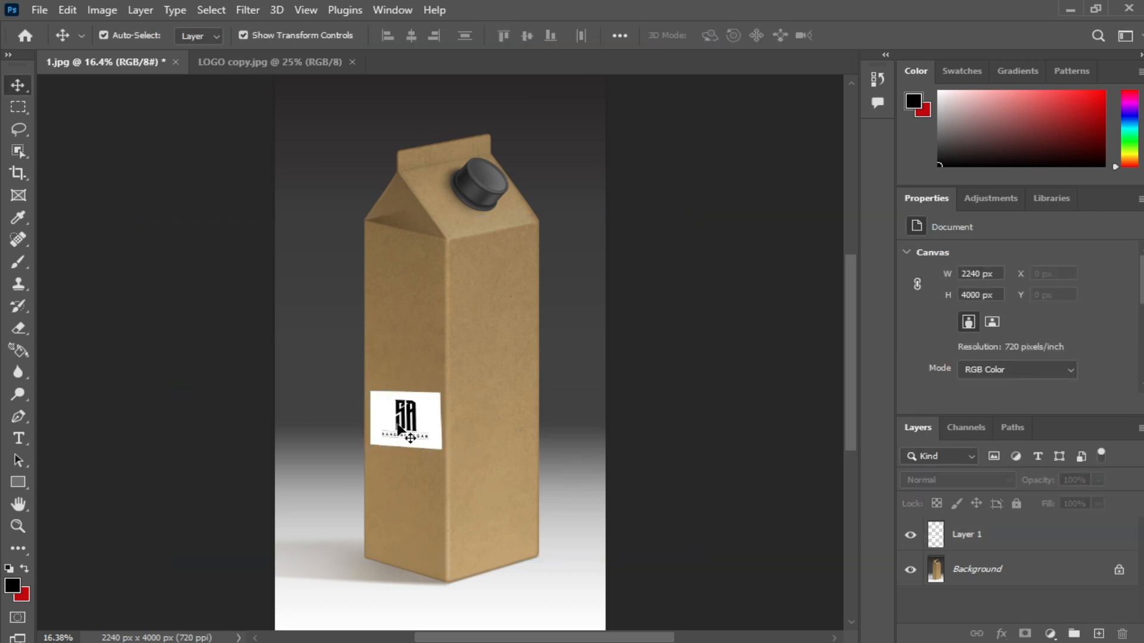
key(ctrl+z)
key(ctrl+z)
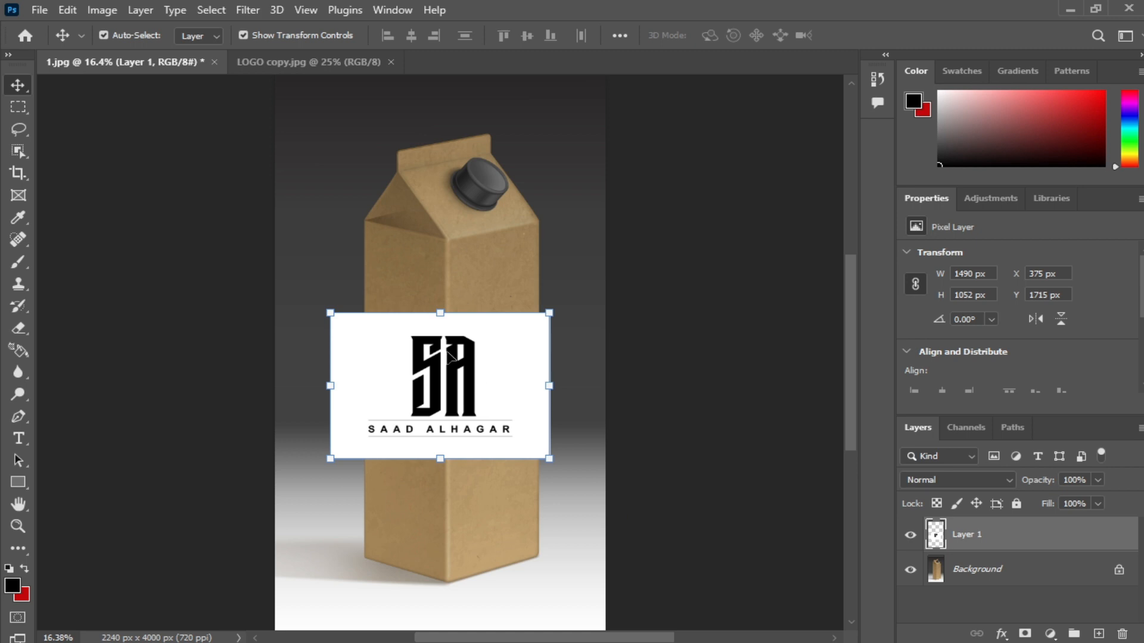
Reposition the logo over the carton, load the layer's outline as a selection, copy the logo and deselect it
drag(448, 355, 481, 390)
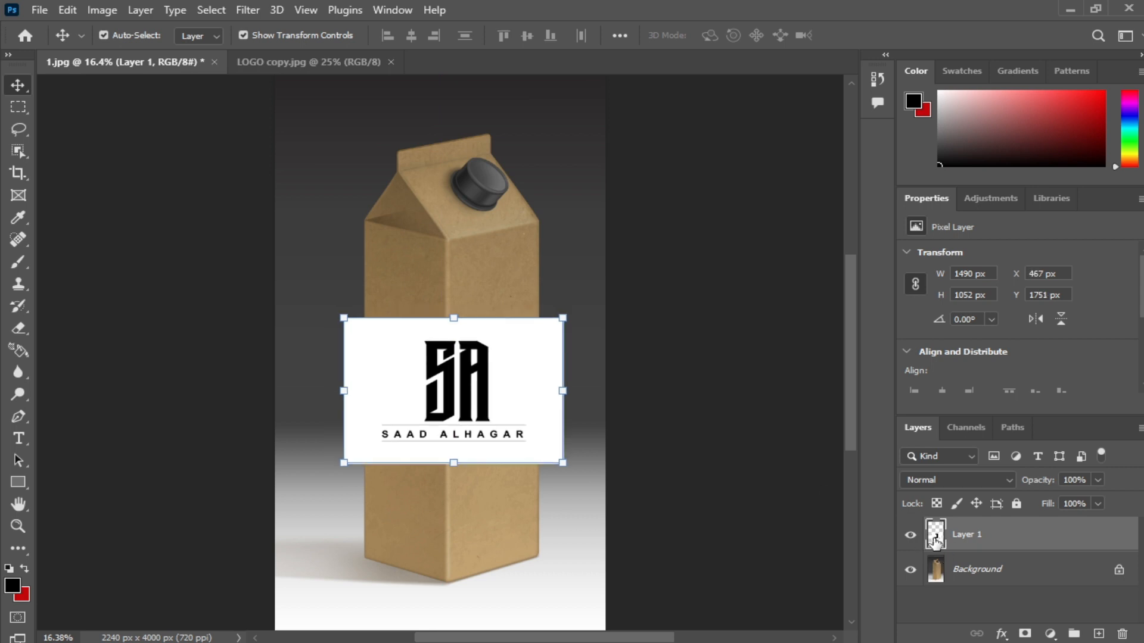
key(ctrl)
ctrl+click(935, 540)
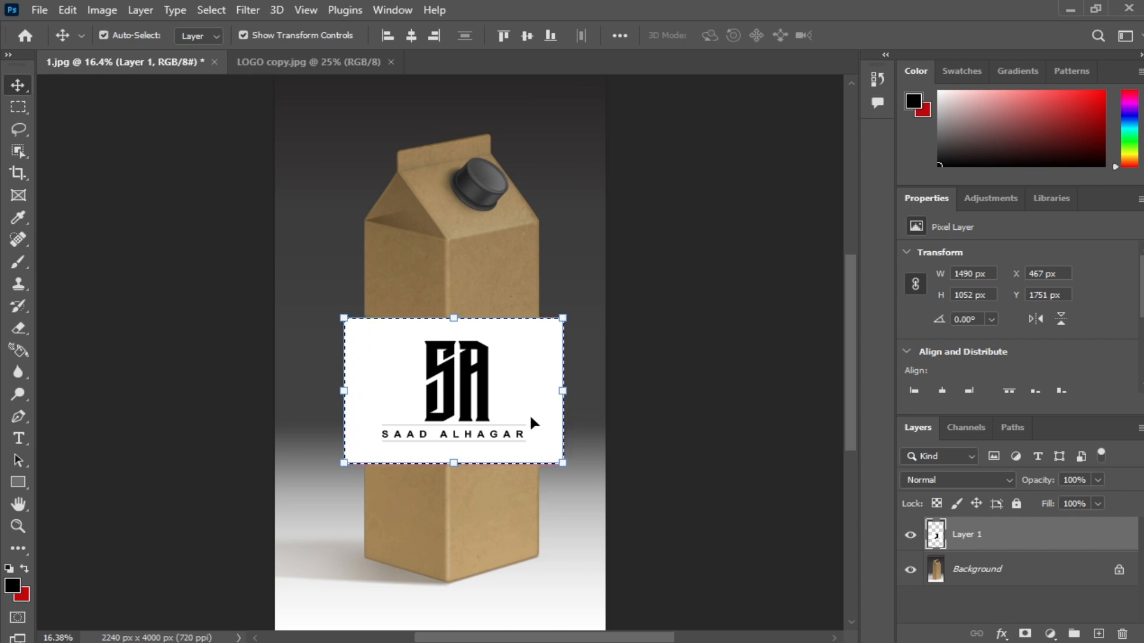
key(ctrl+d)
drag(437, 381, 455, 381)
Hide the logo layer and add an empty layer directly above the Background
click(910, 535)
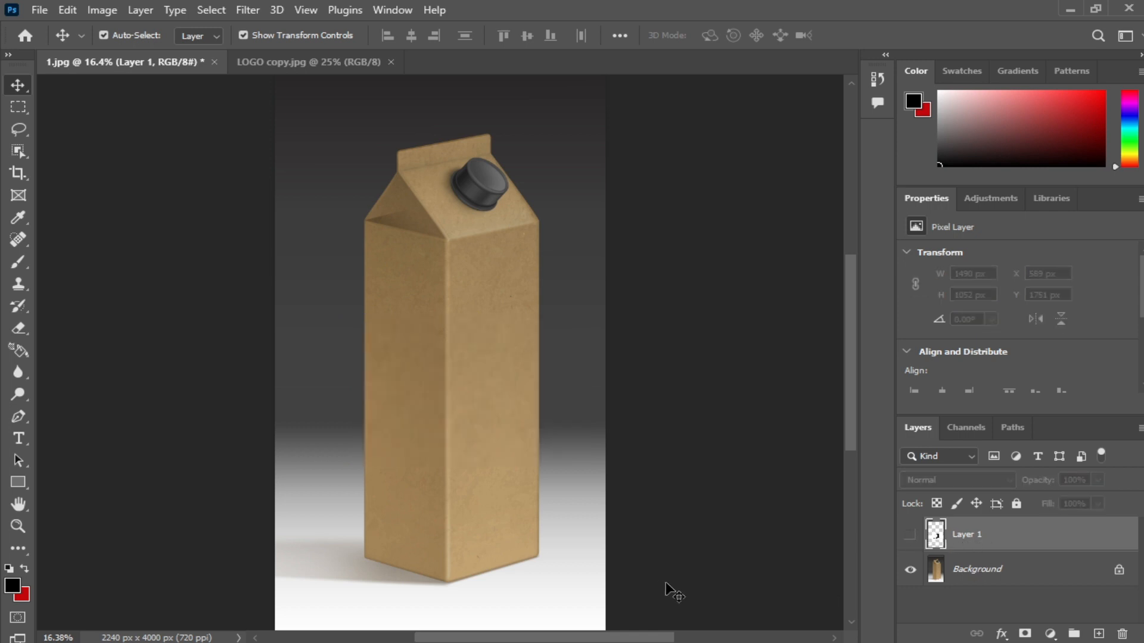
click(1099, 634)
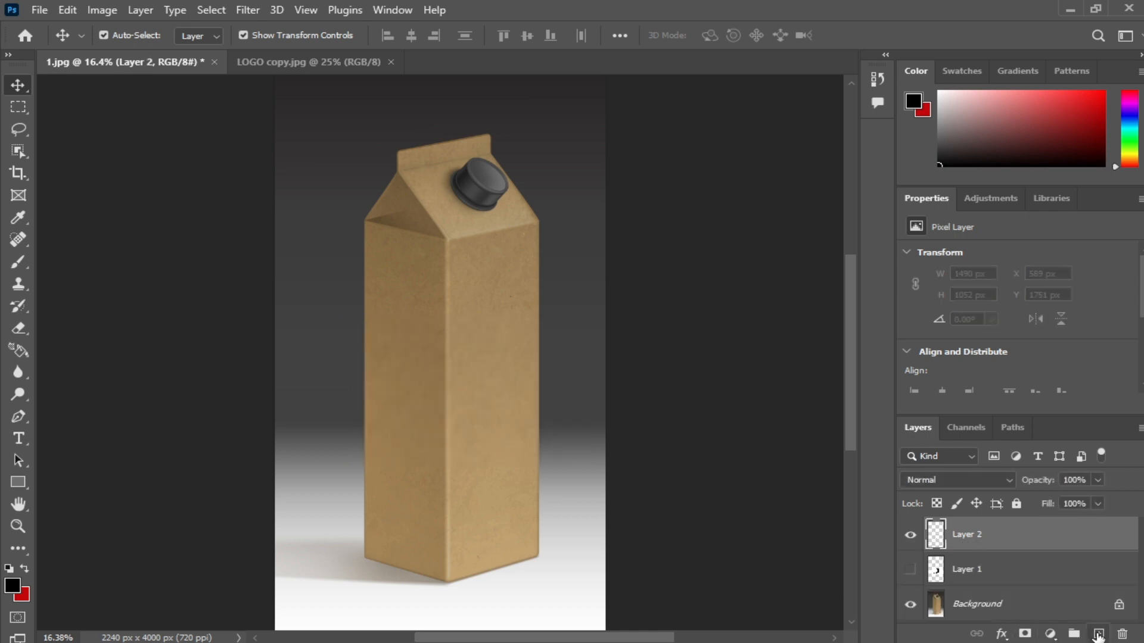
drag(995, 535, 966, 613)
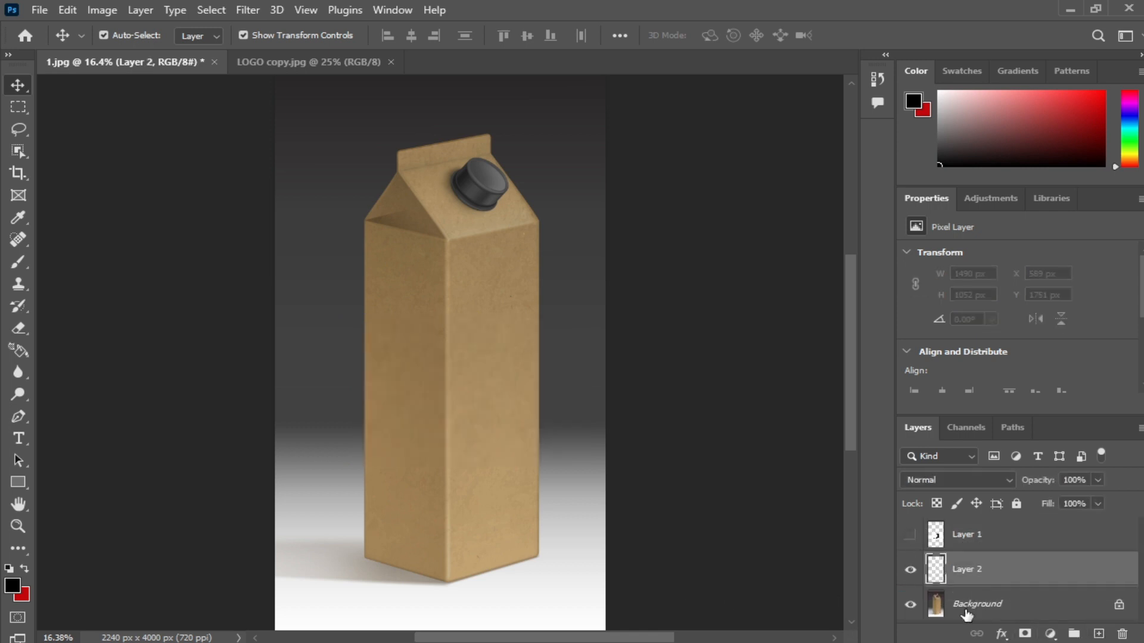
Start the Vanishing Point filter on the empty layer and define a perspective plane on the four corners of the carton's right face
click(245, 10)
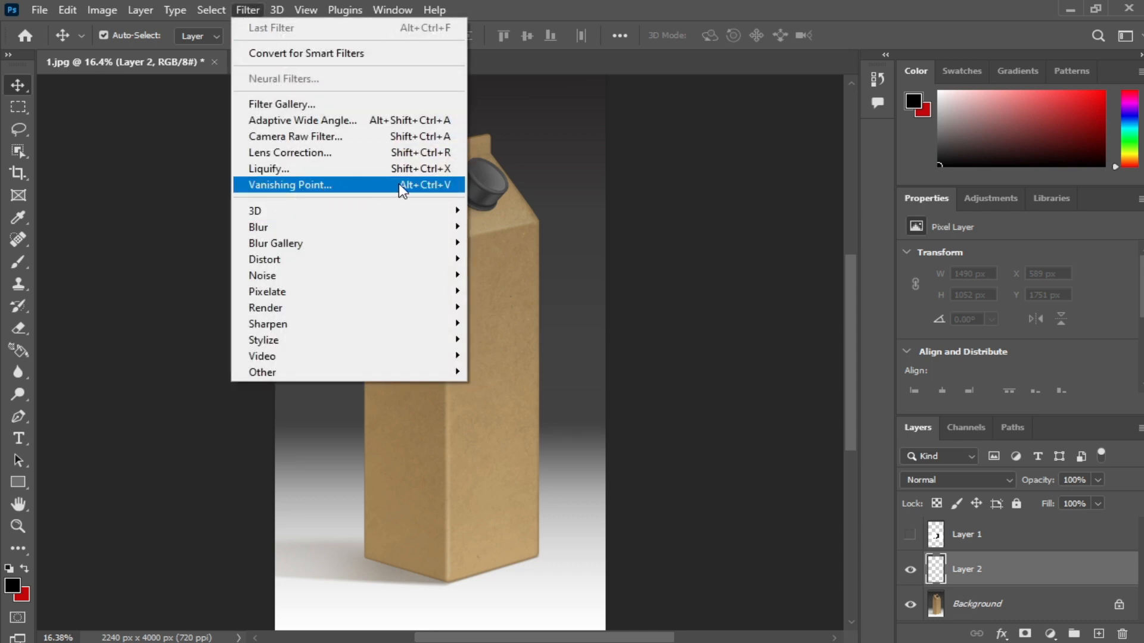
click(448, 186)
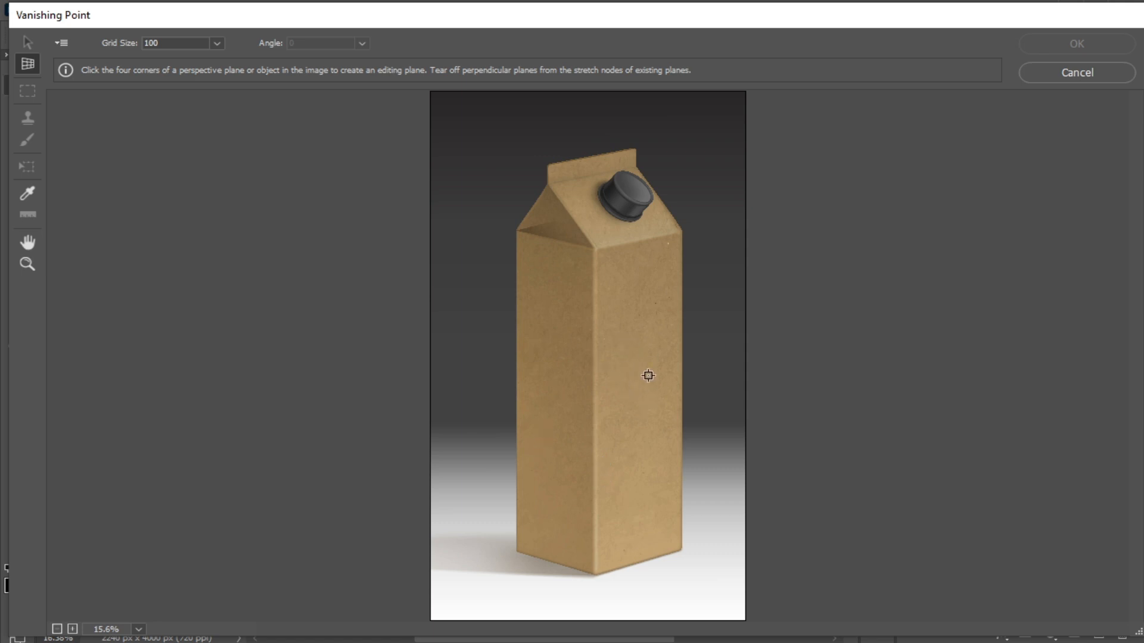
click(683, 231)
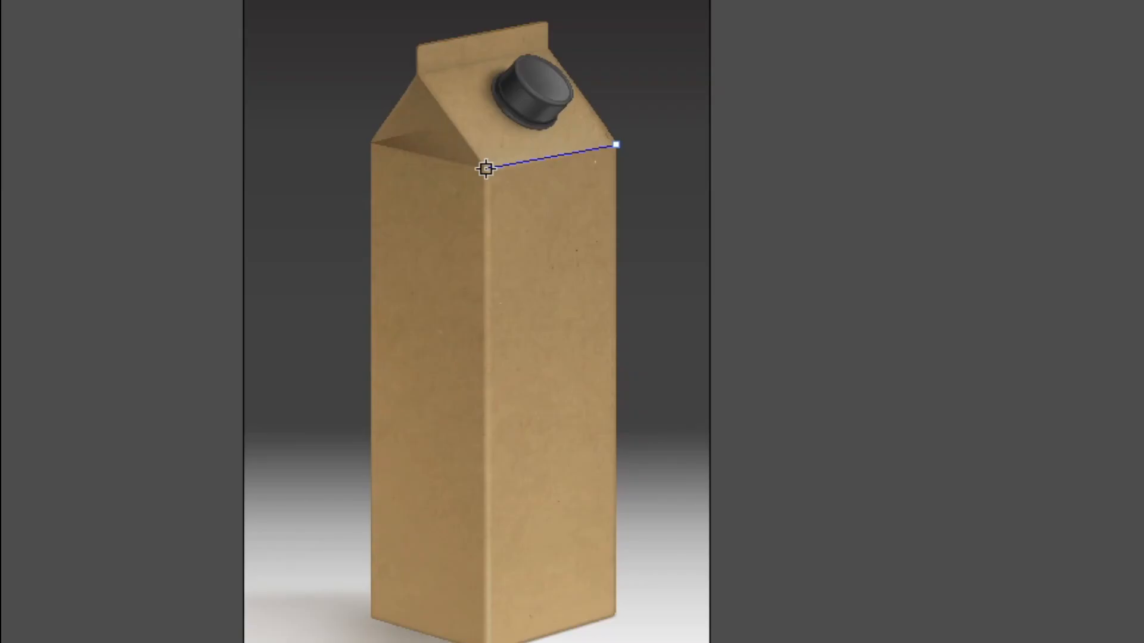
click(593, 247)
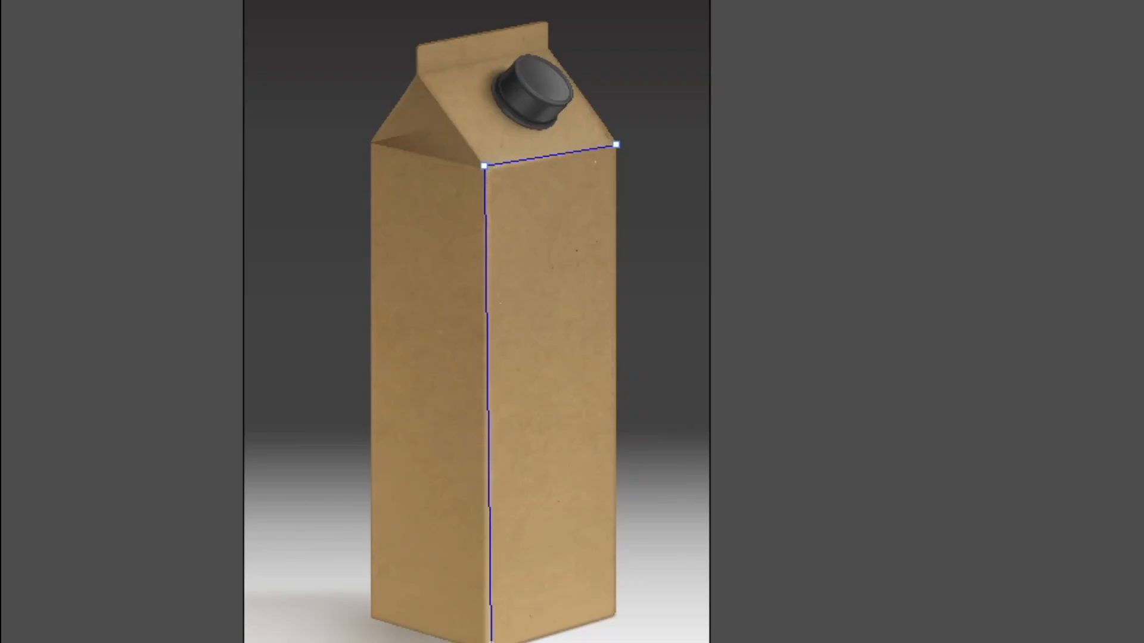
click(487, 642)
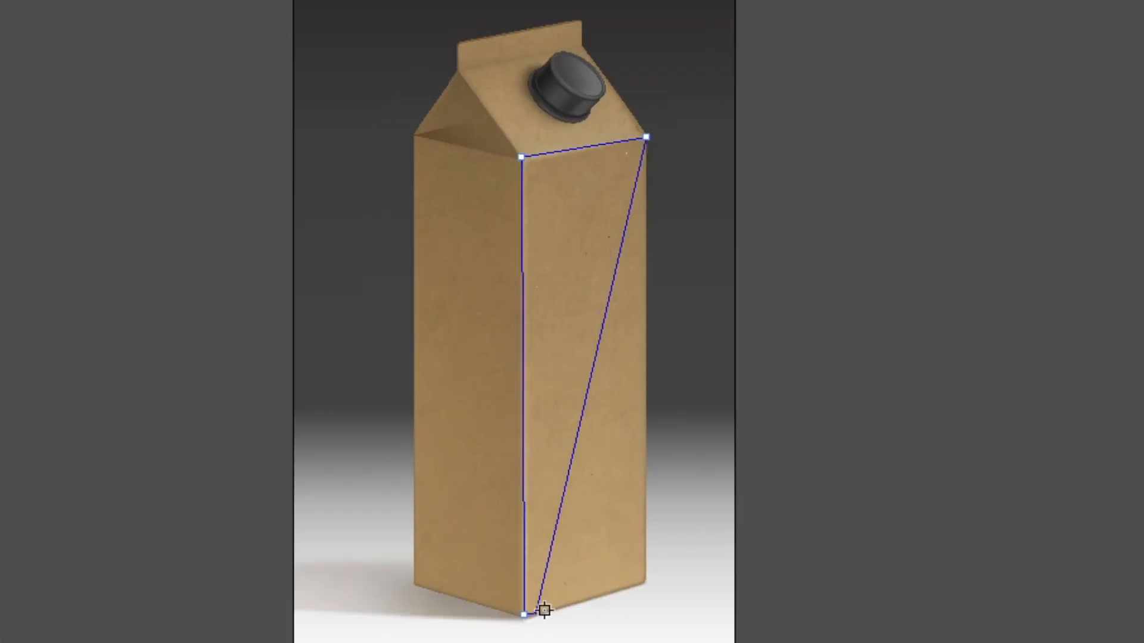
click(643, 585)
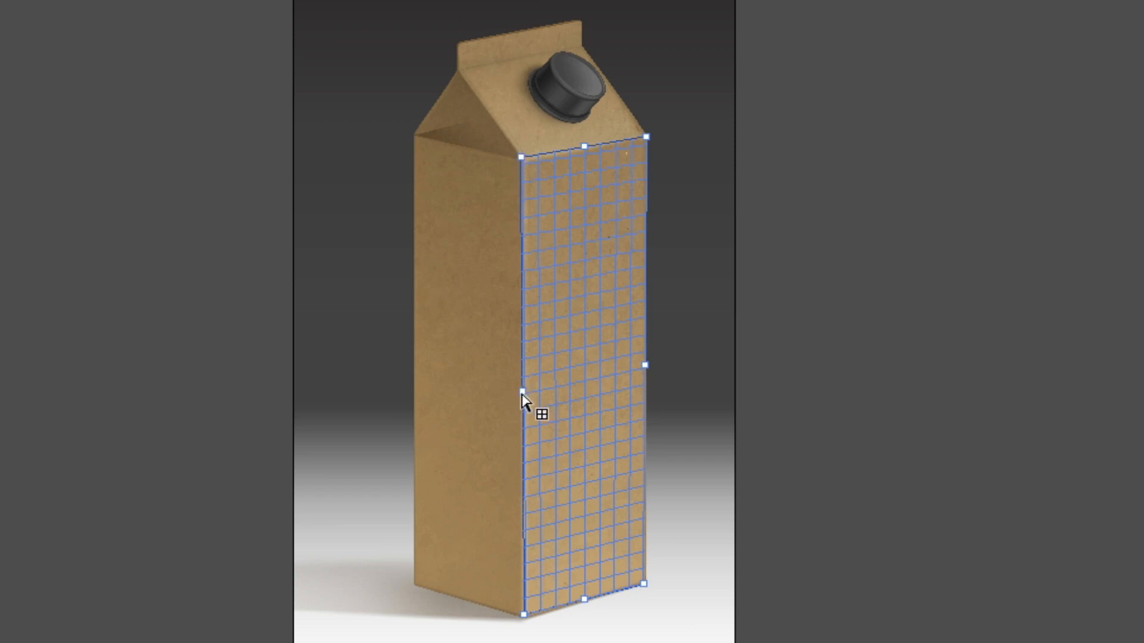
Tear off a connected plane over the carton's left face and align its outer corners with the face's upper and lower corners
drag(521, 394, 406, 370)
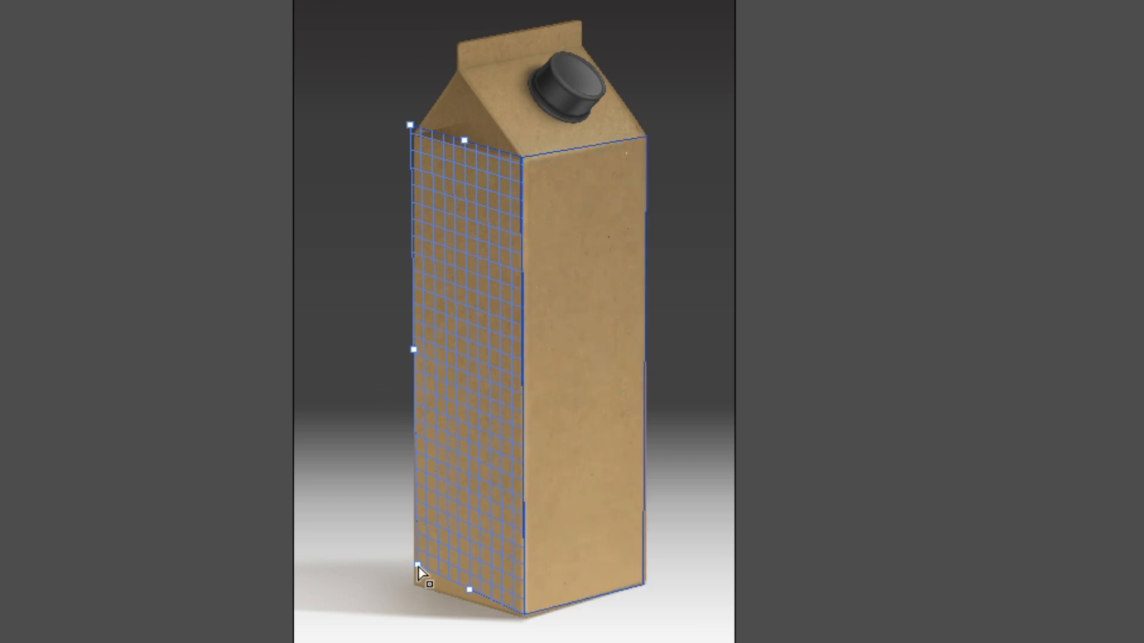
key(ctrl+plus)
key(ctrl+plus)
drag(388, 564, 388, 227)
drag(413, 365, 414, 347)
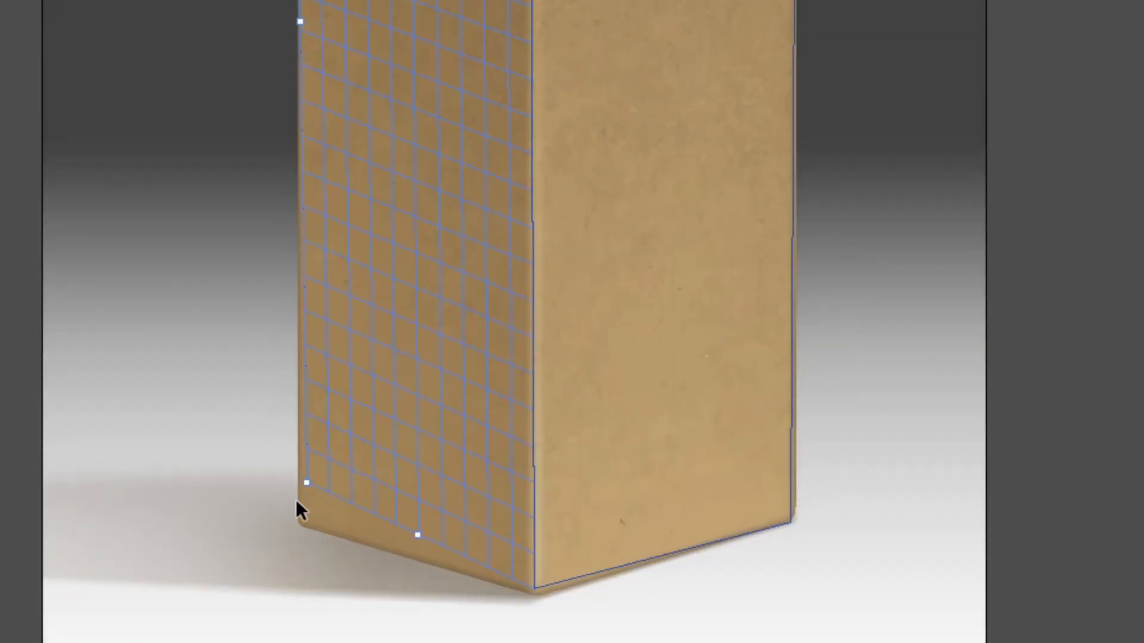
drag(305, 493, 302, 522)
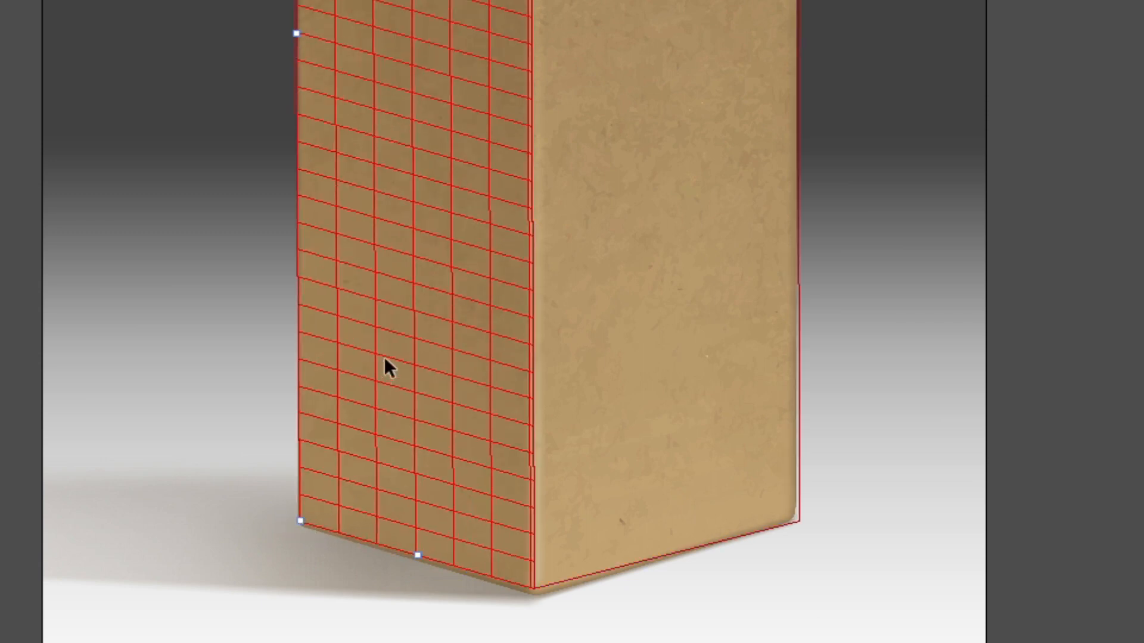
scroll(390, 388, up, 5)
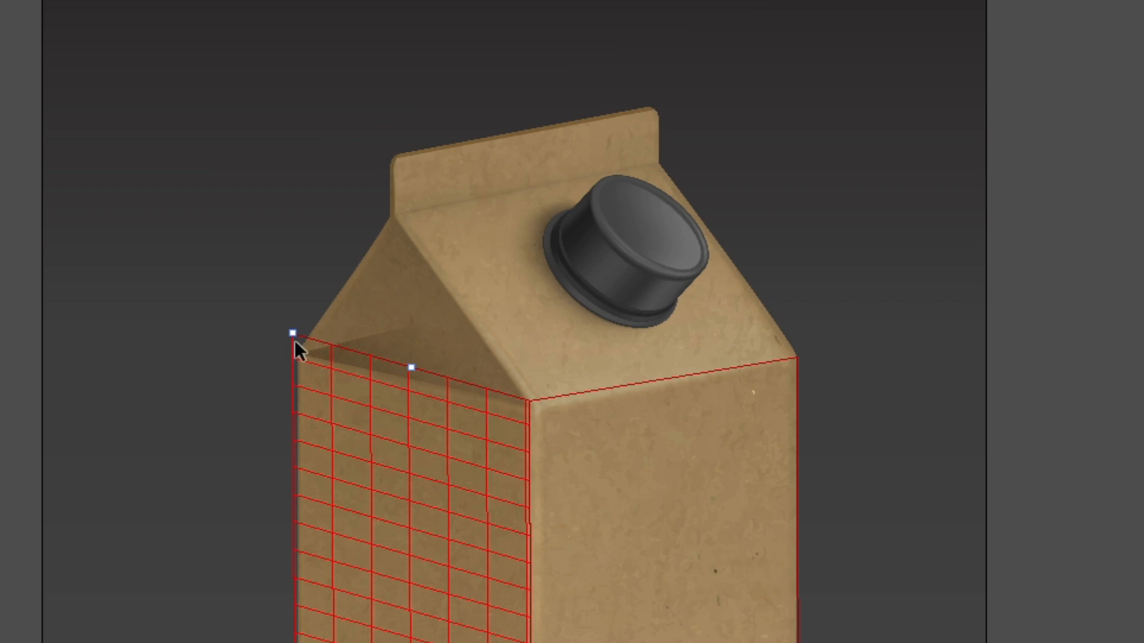
drag(295, 342, 300, 358)
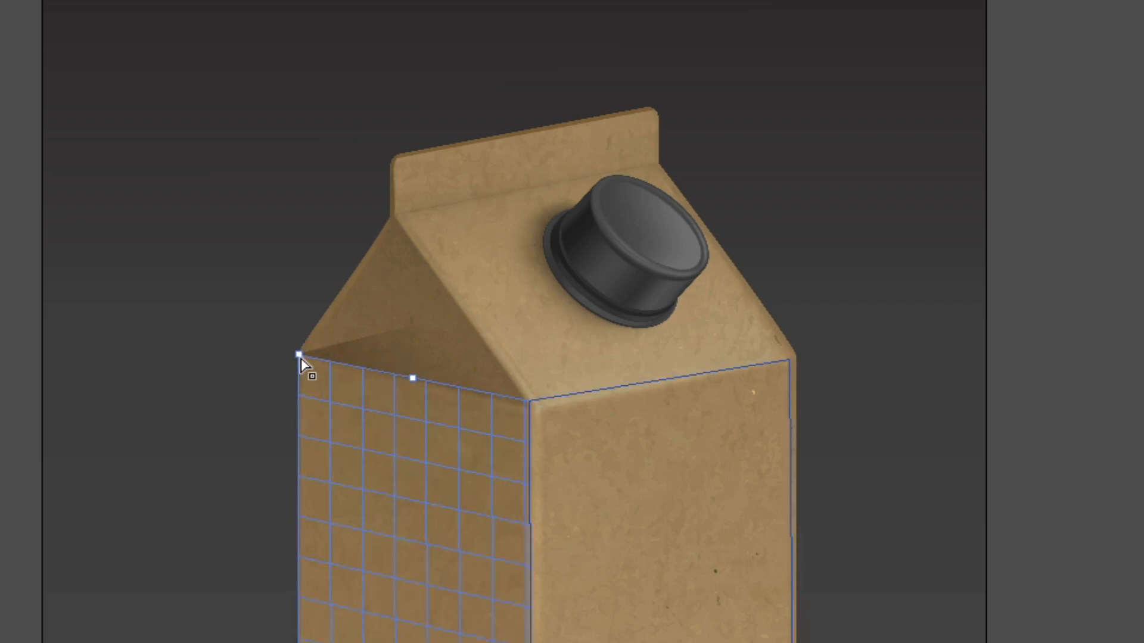
key(ctrl+minus)
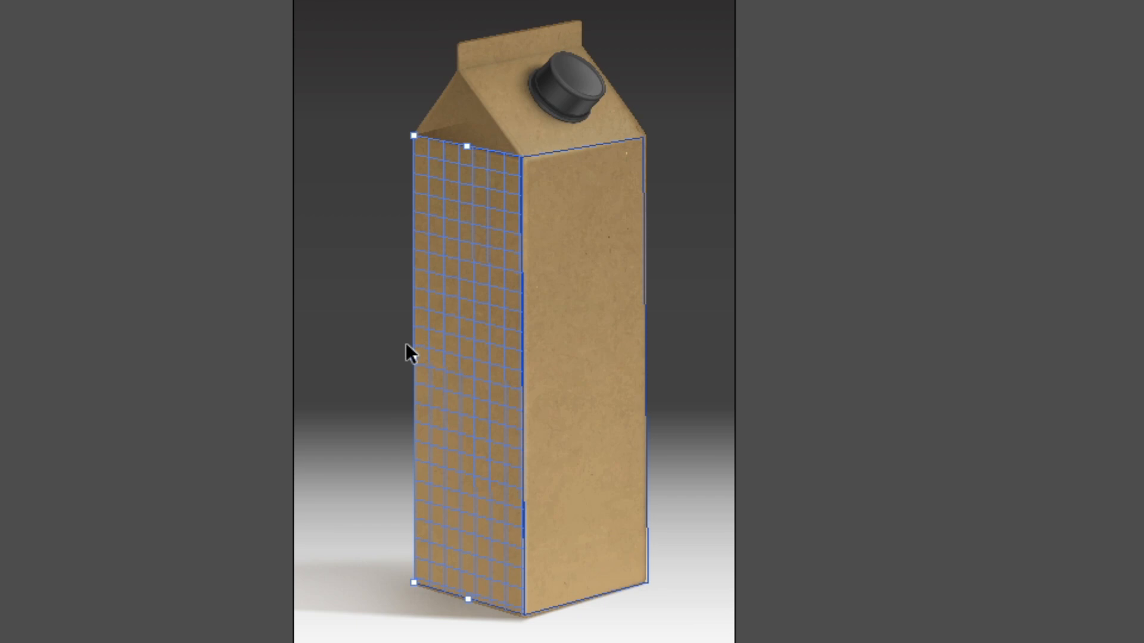
Paste the copied logo into the perspective planes and scale it down to the width of the carton's left face, at mid-height
key(ctrl+v)
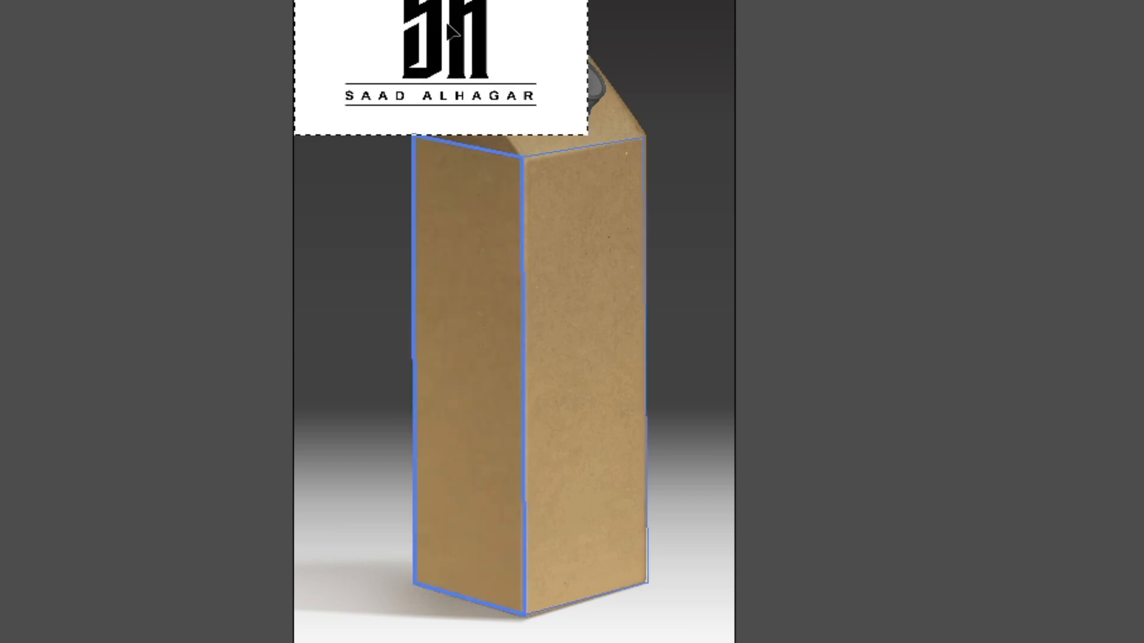
drag(452, 29, 499, 271)
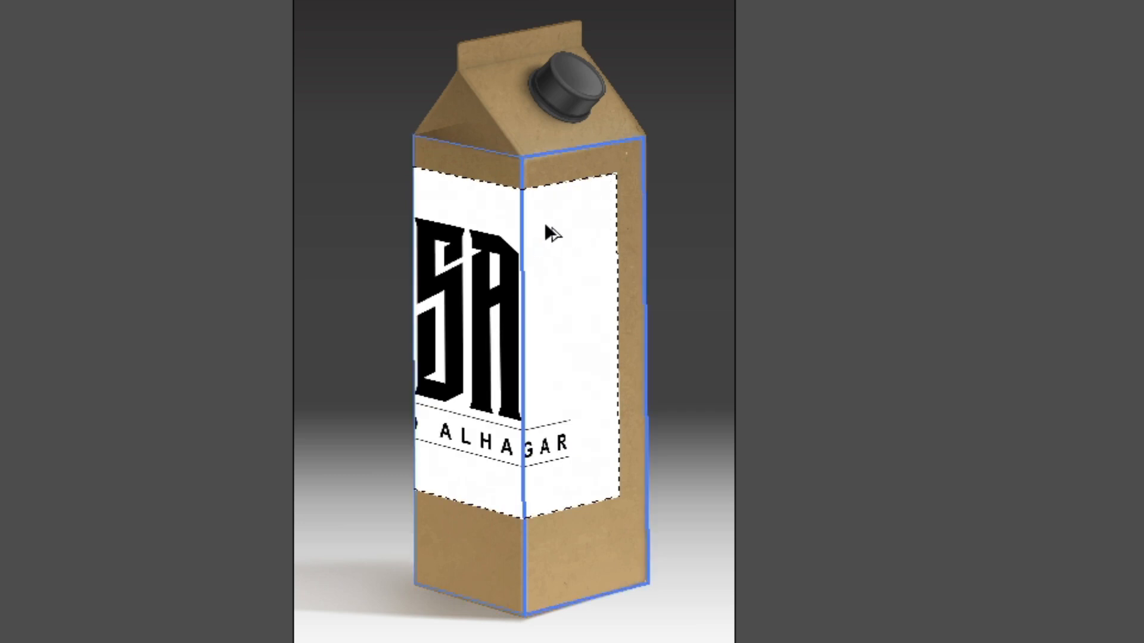
key(t)
drag(617, 174, 721, 294)
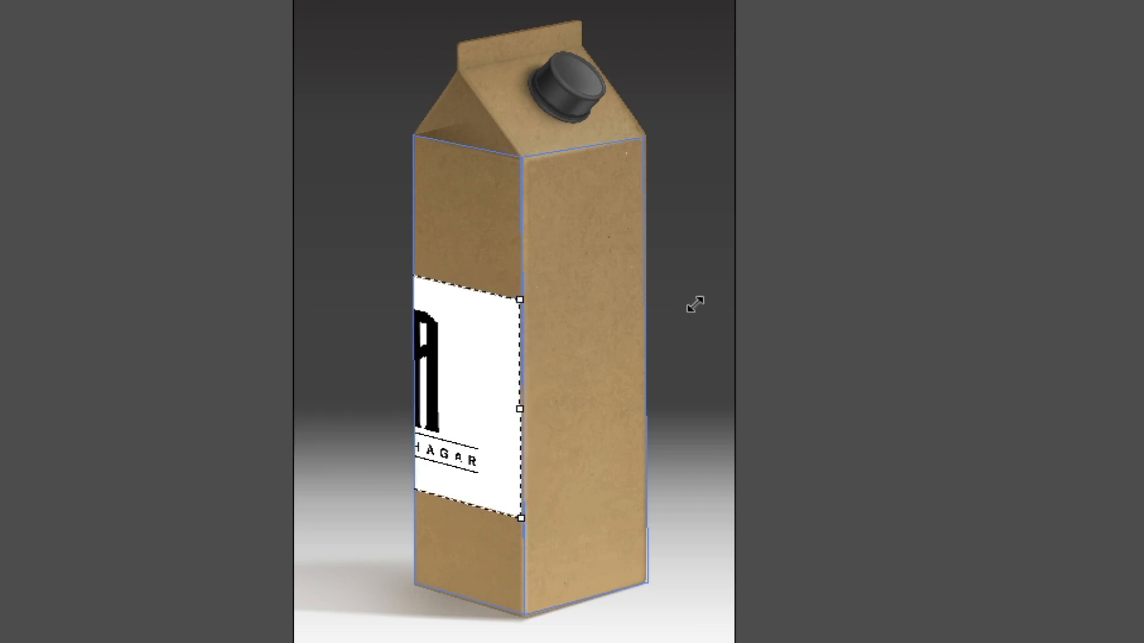
drag(510, 365, 611, 342)
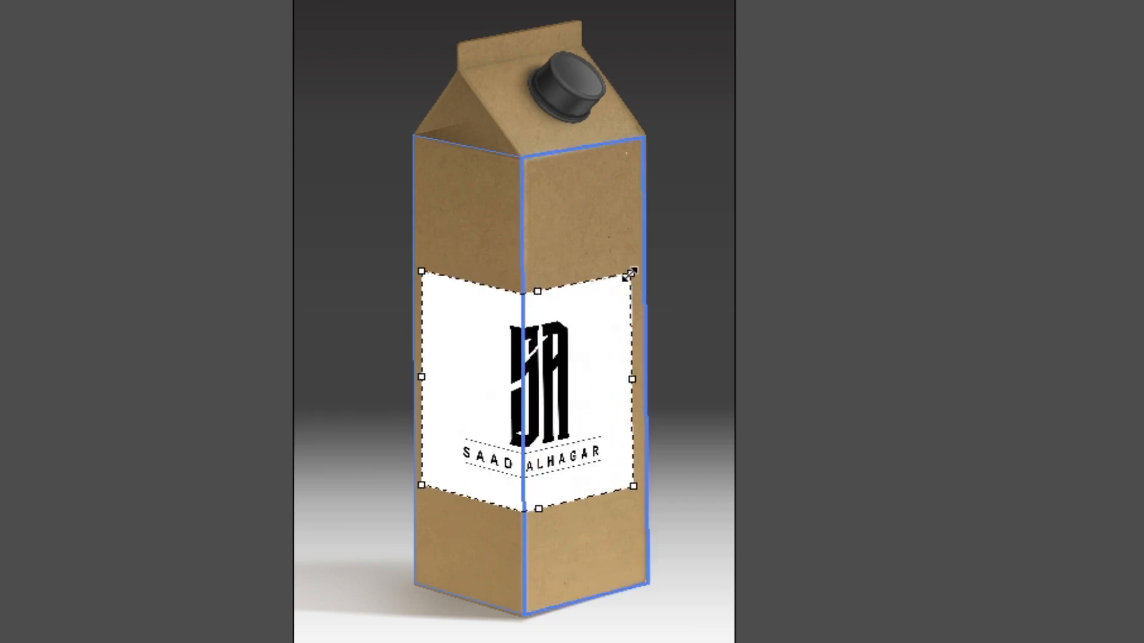
drag(630, 274, 538, 379)
drag(485, 411, 472, 390)
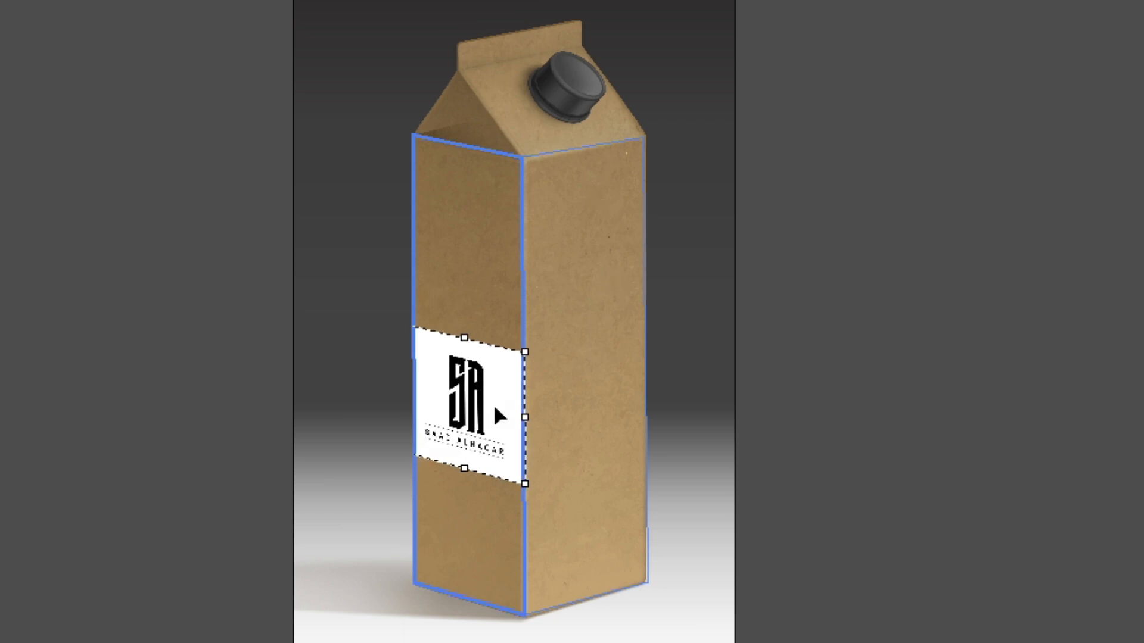
Duplicate the logo onto the upper part of the carton's right face and apply the Vanishing Point filter
drag(474, 411, 588, 229)
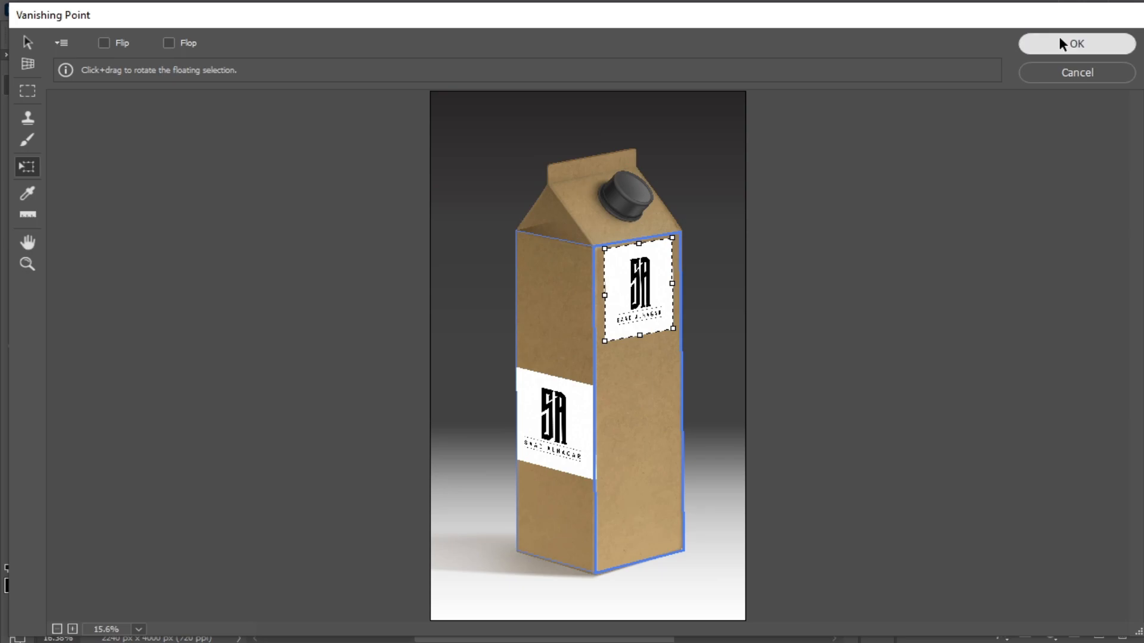
click(1060, 41)
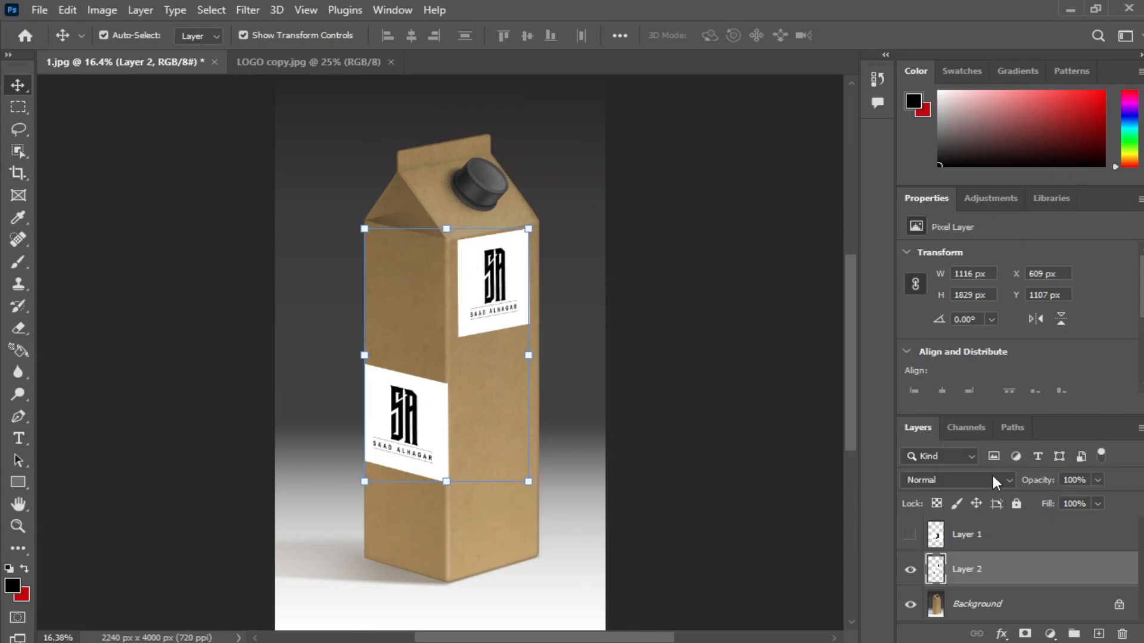
Set the blending mode of the logo layer to Multiply and inspect the logos on the carton up close
click(1007, 480)
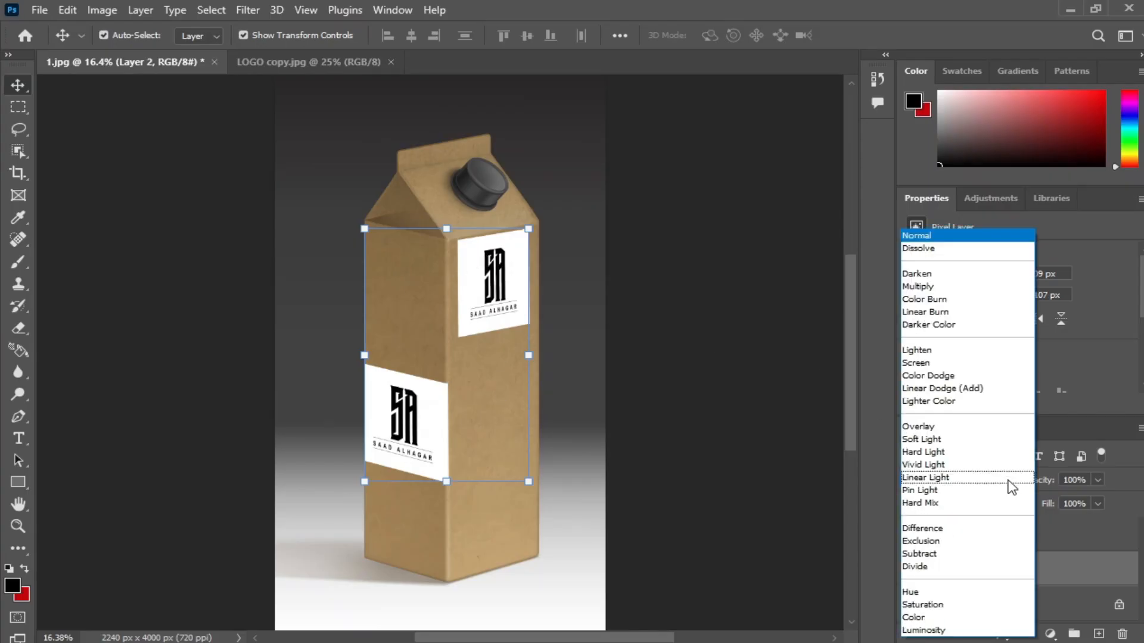
click(937, 286)
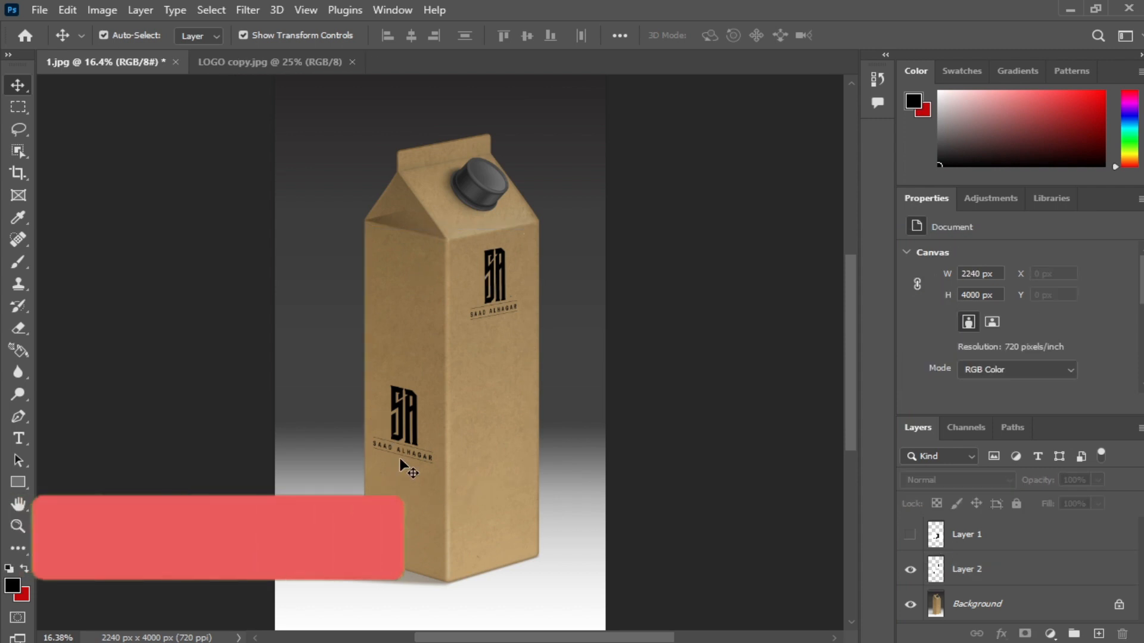
scroll(379, 445, up, 4)
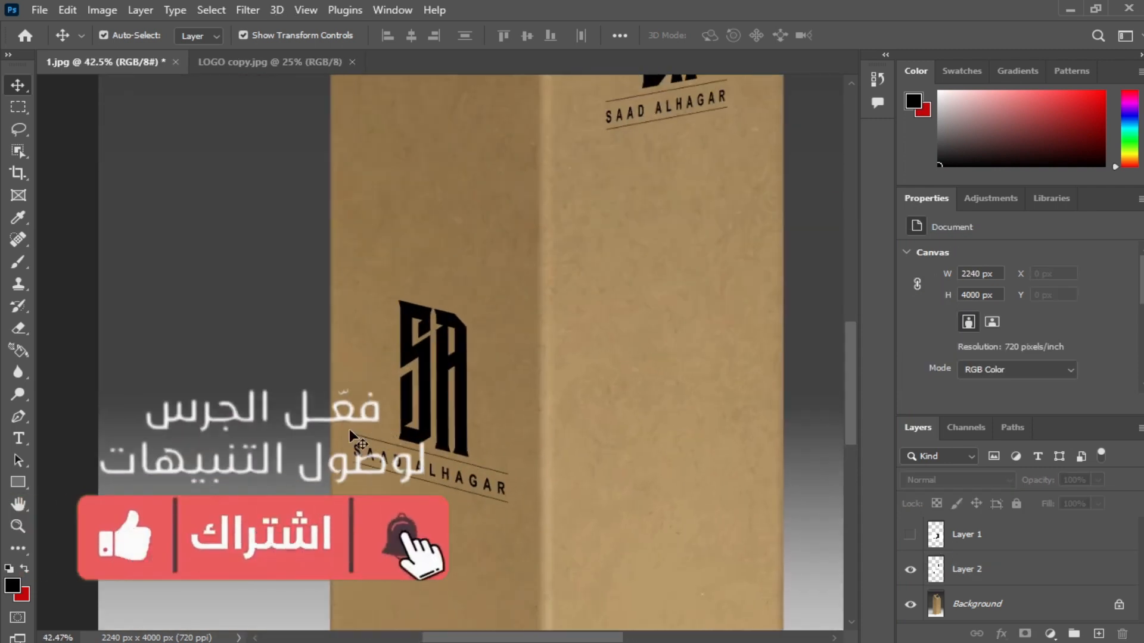
drag(662, 209, 605, 465)
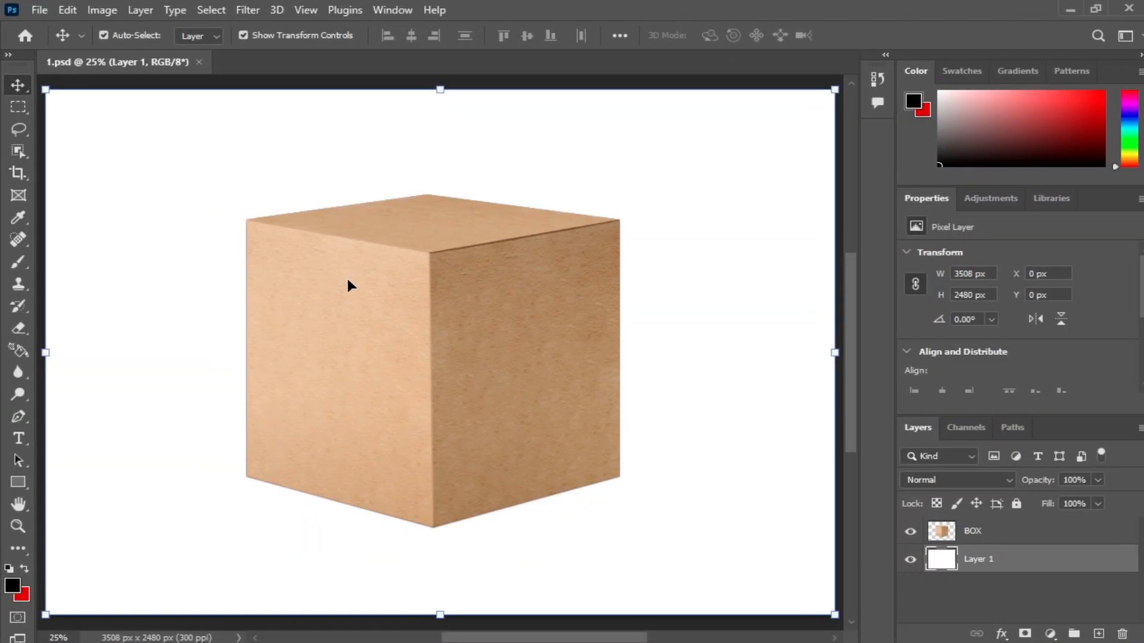
Move the cardboard box on the BOX layer to about X 917 px, Y 603 px
mouse_move(416, 283)
mouse_down()
mouse_move(424, 307)
mouse_move(425, 296)
mouse_up()
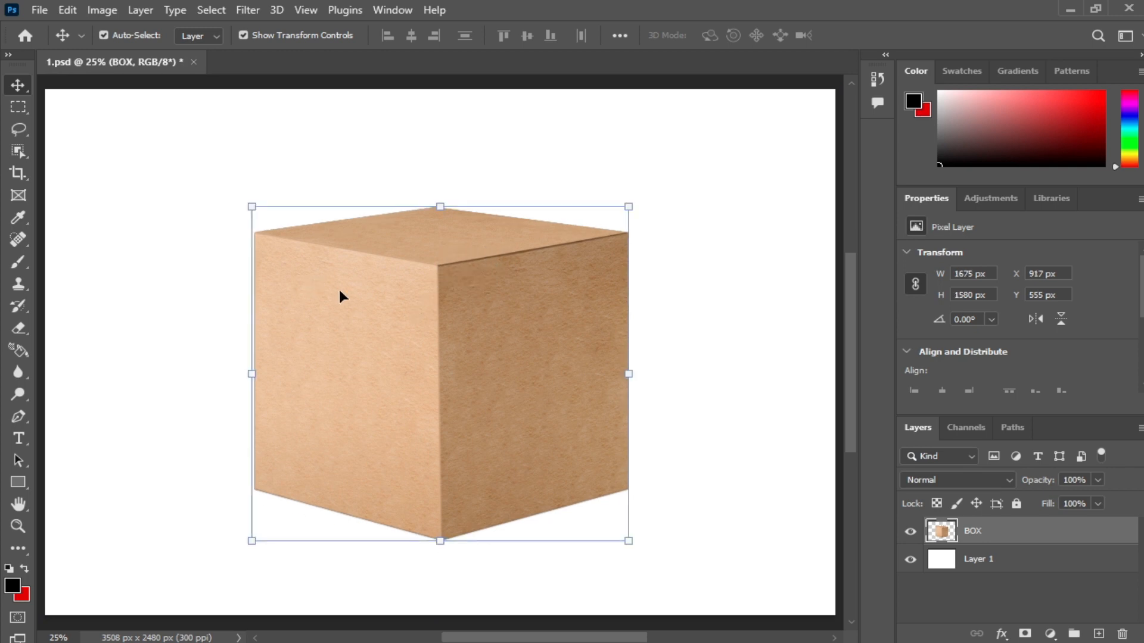
drag(440, 370, 427, 385)
drag(439, 291, 493, 304)
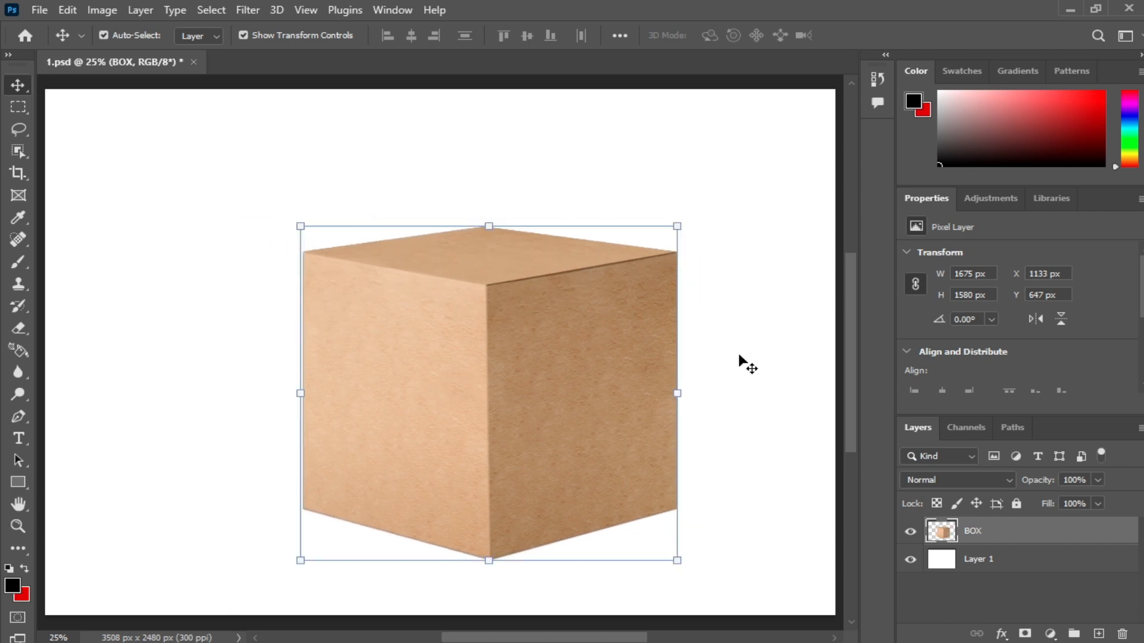
drag(547, 354, 493, 361)
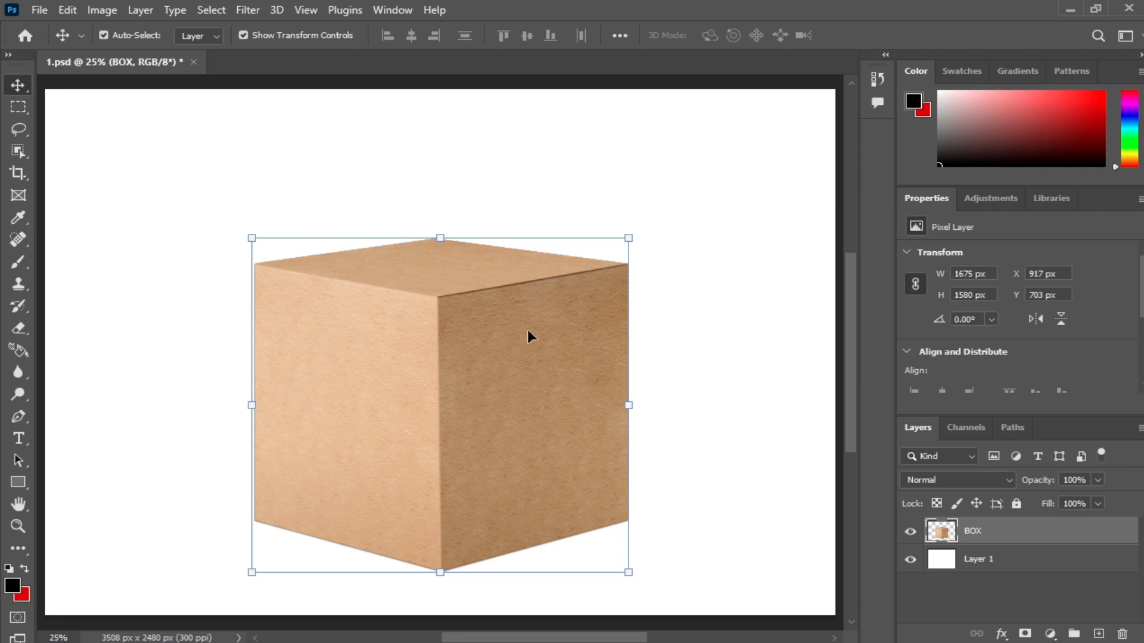
drag(527, 330, 505, 429)
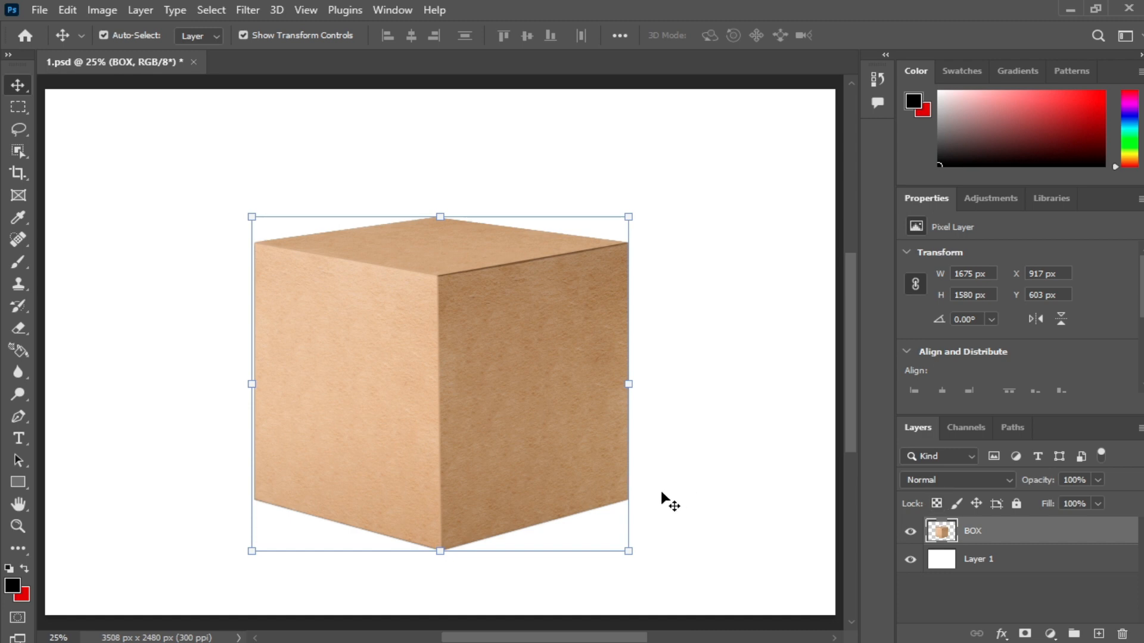
Convert the BOX layer to a smart object and move the box to about X 1009 px, Y 603 px
right_click(1005, 535)
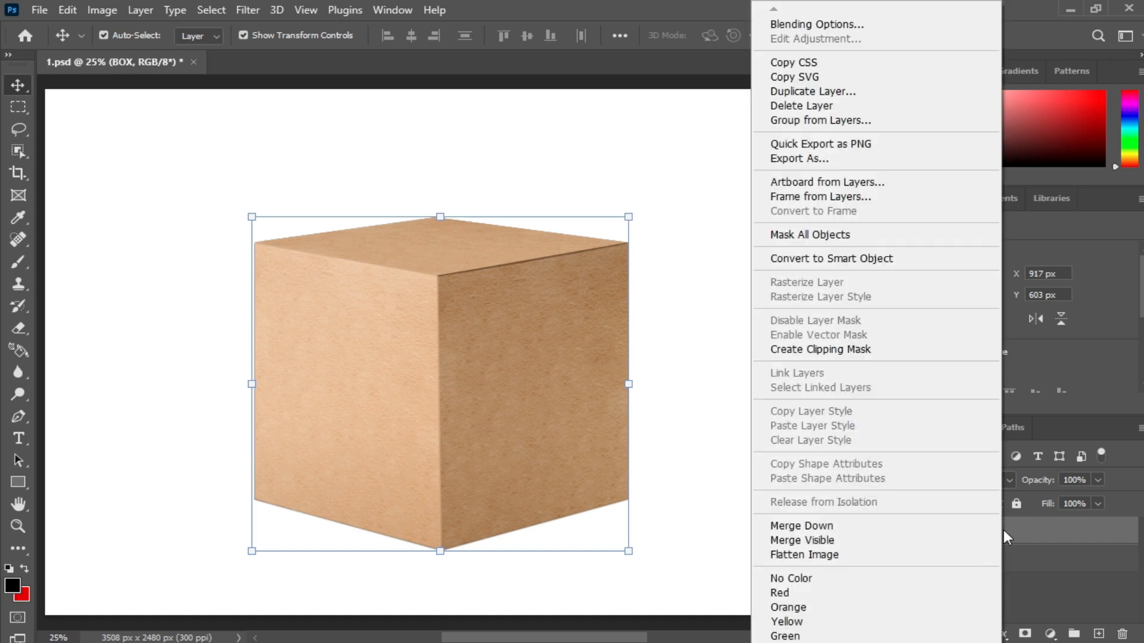
click(849, 262)
drag(434, 394, 440, 395)
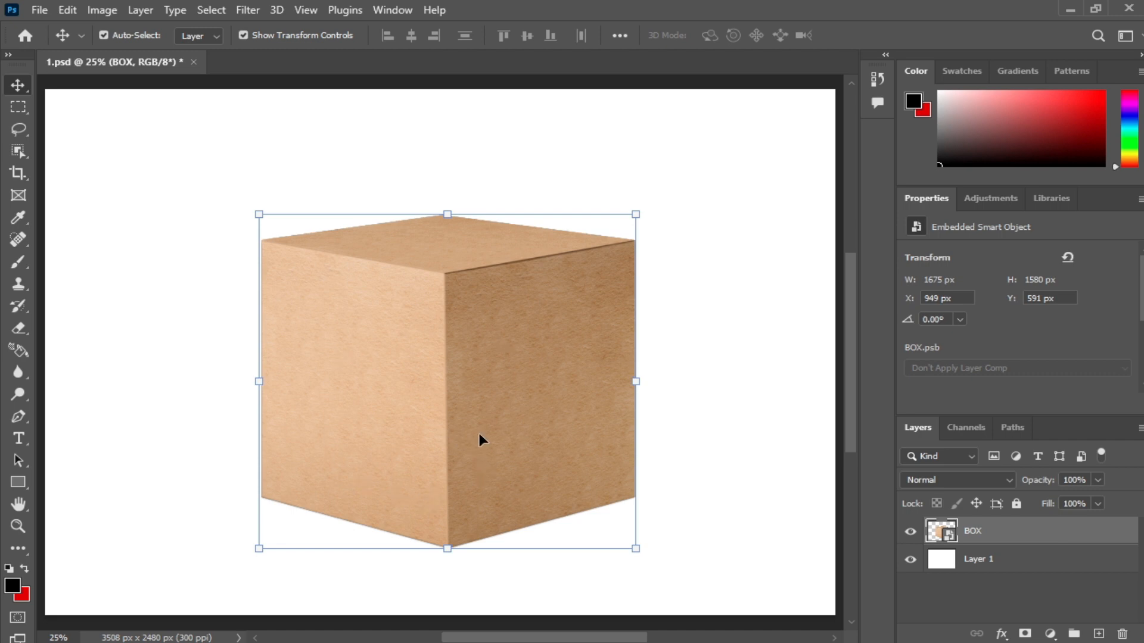
drag(489, 380, 513, 390)
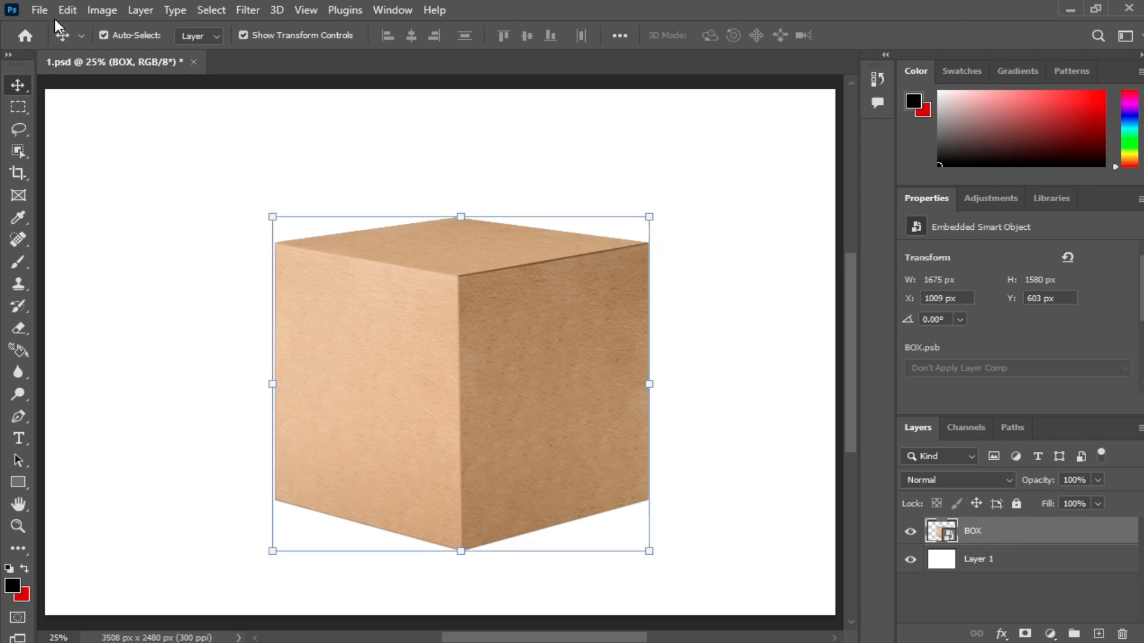
Start Perspective Warp on the box and fit a layout plane to the four corners of its right face
click(67, 10)
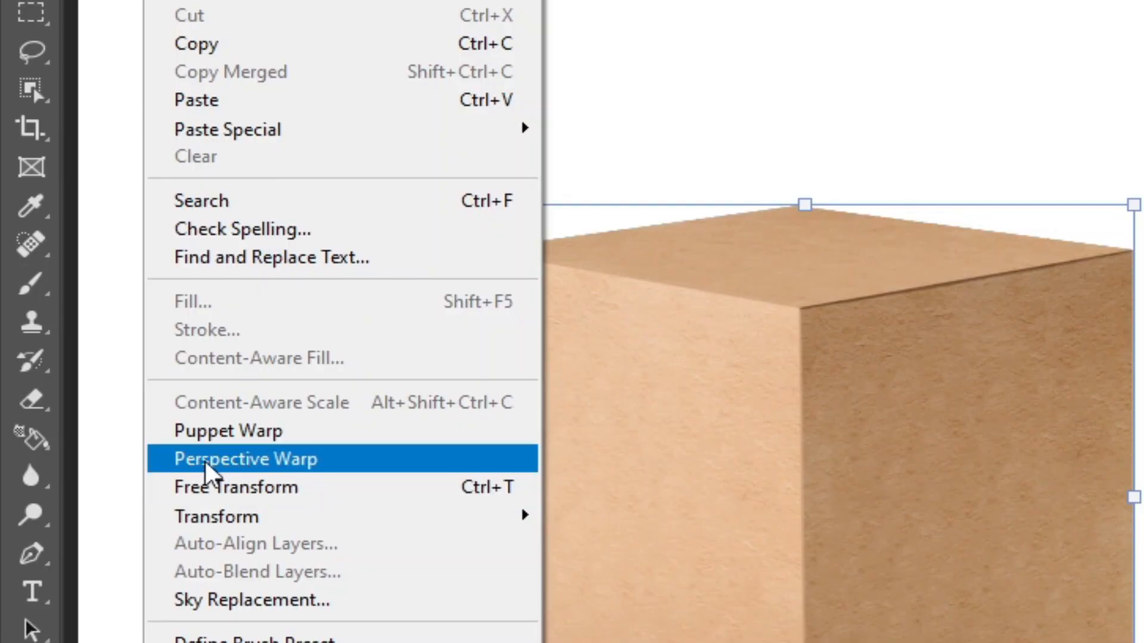
click(319, 463)
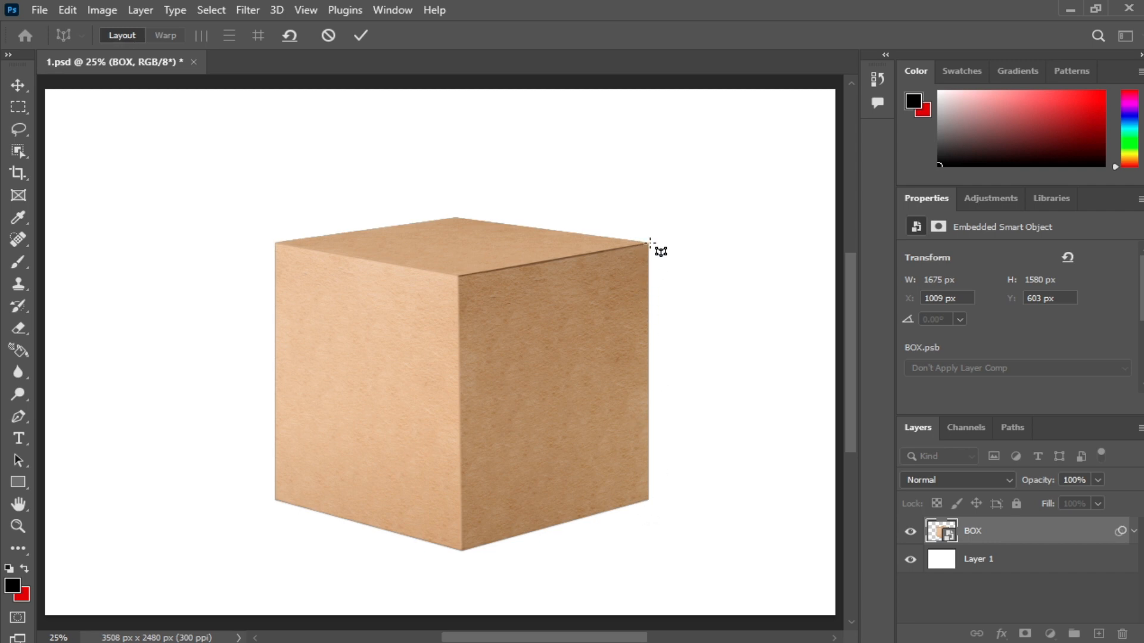
drag(650, 241, 460, 558)
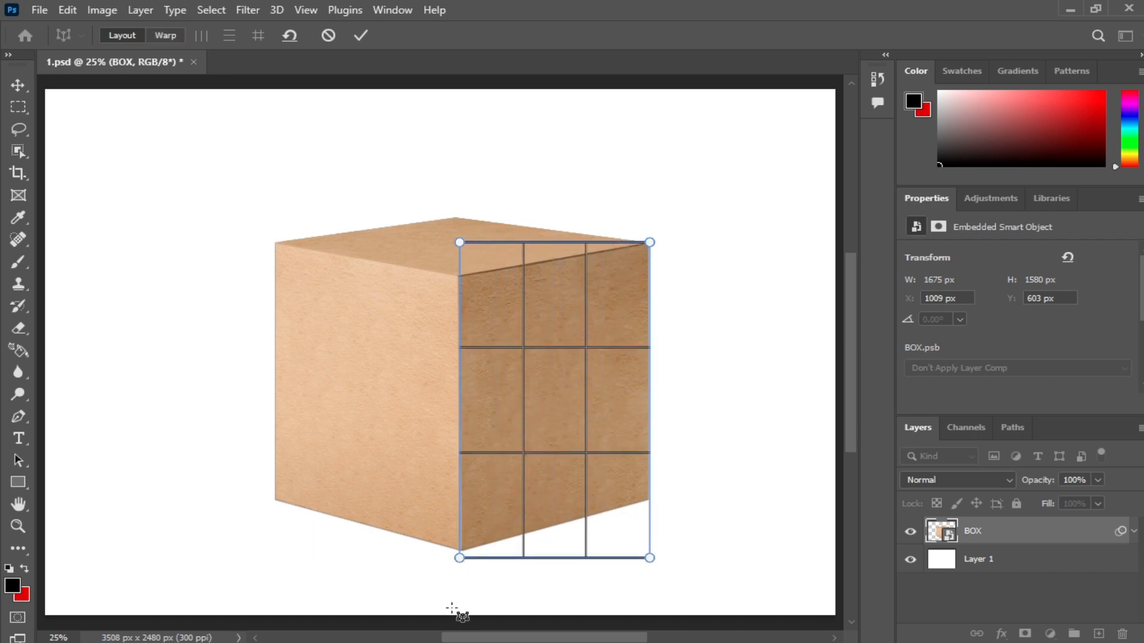
drag(650, 561, 648, 500)
drag(459, 559, 461, 552)
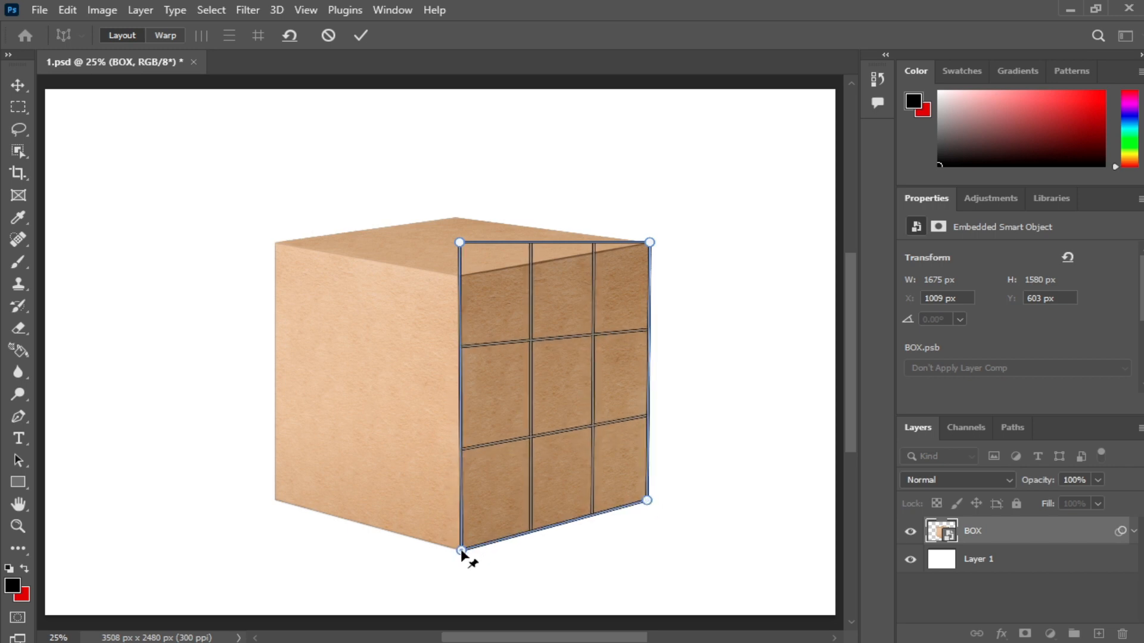
drag(462, 250, 464, 276)
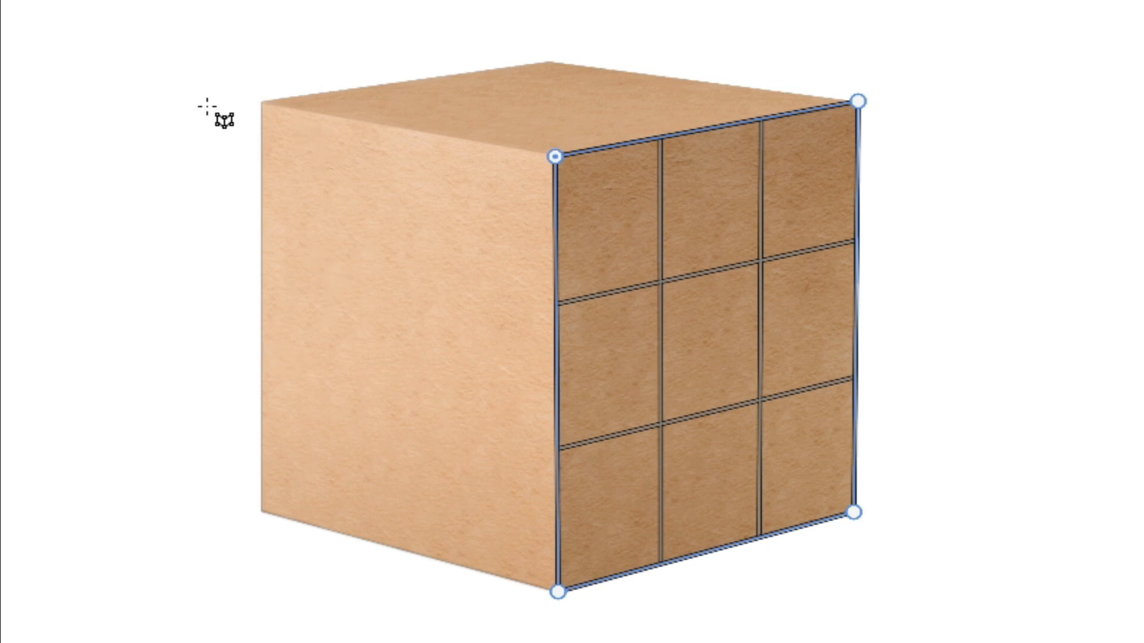
Add a connected plane over the box's left face and align its outer corners with the face's upper and lower corners
drag(203, 100, 388, 367)
drag(409, 403, 541, 603)
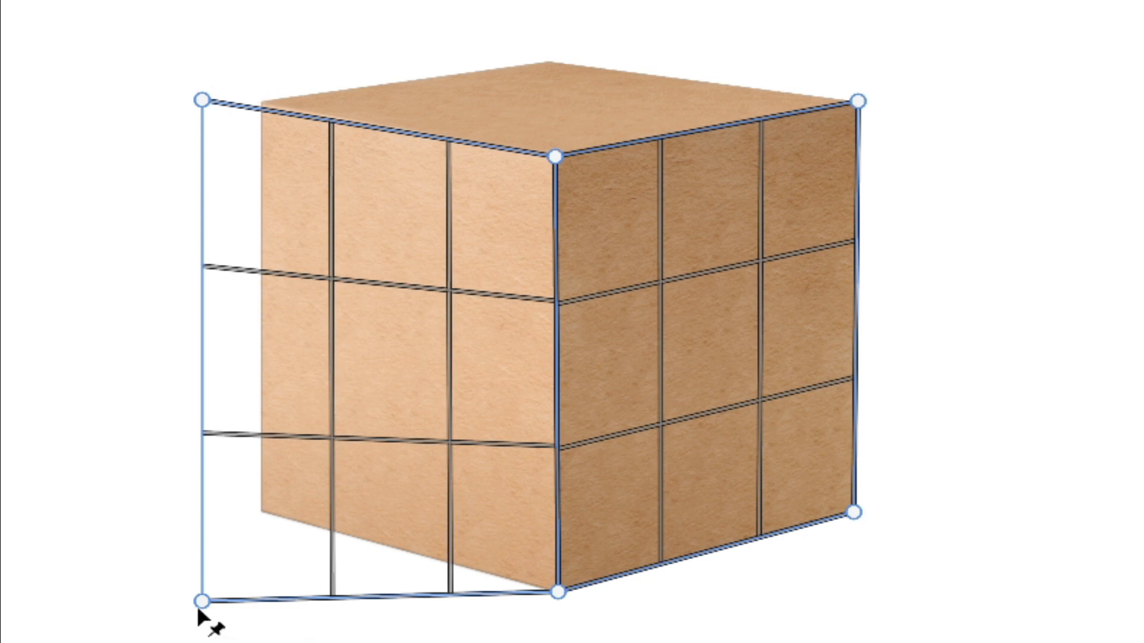
drag(203, 599, 261, 510)
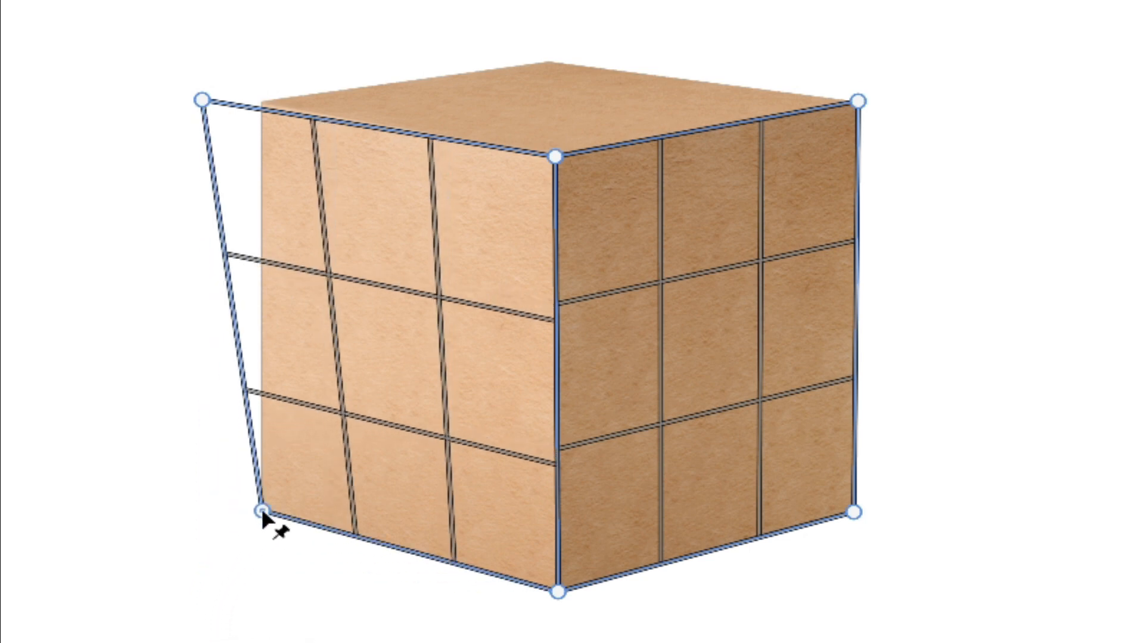
drag(202, 99, 259, 104)
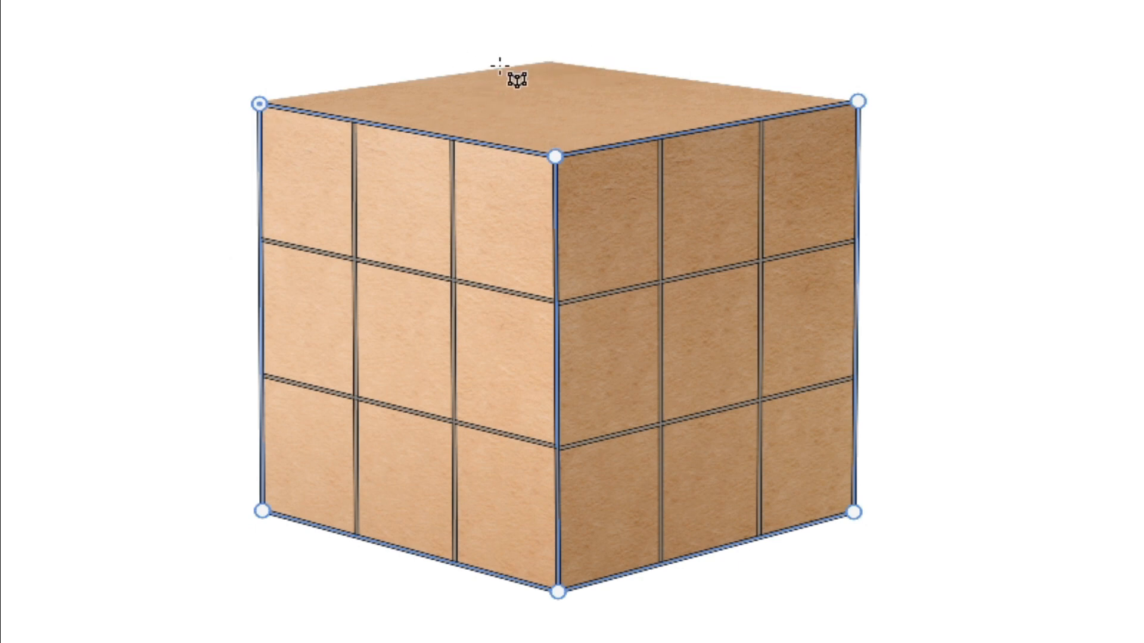
Add a third connected plane over the box's top face and refine the two corners of the front vertical edge
drag(412, 16, 713, 126)
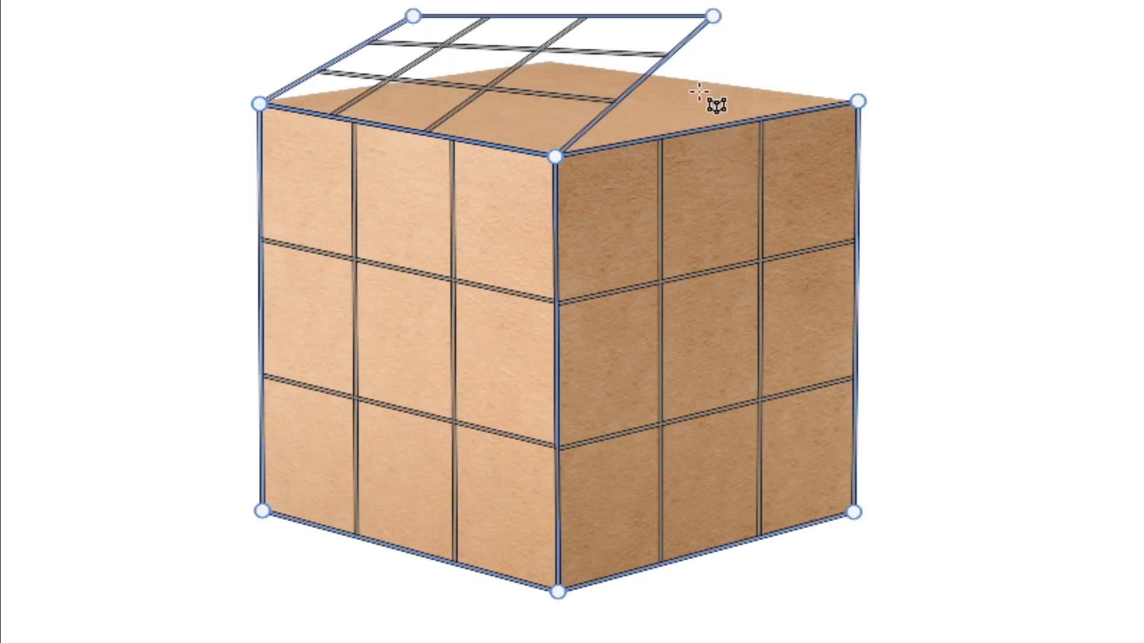
drag(713, 16, 856, 102)
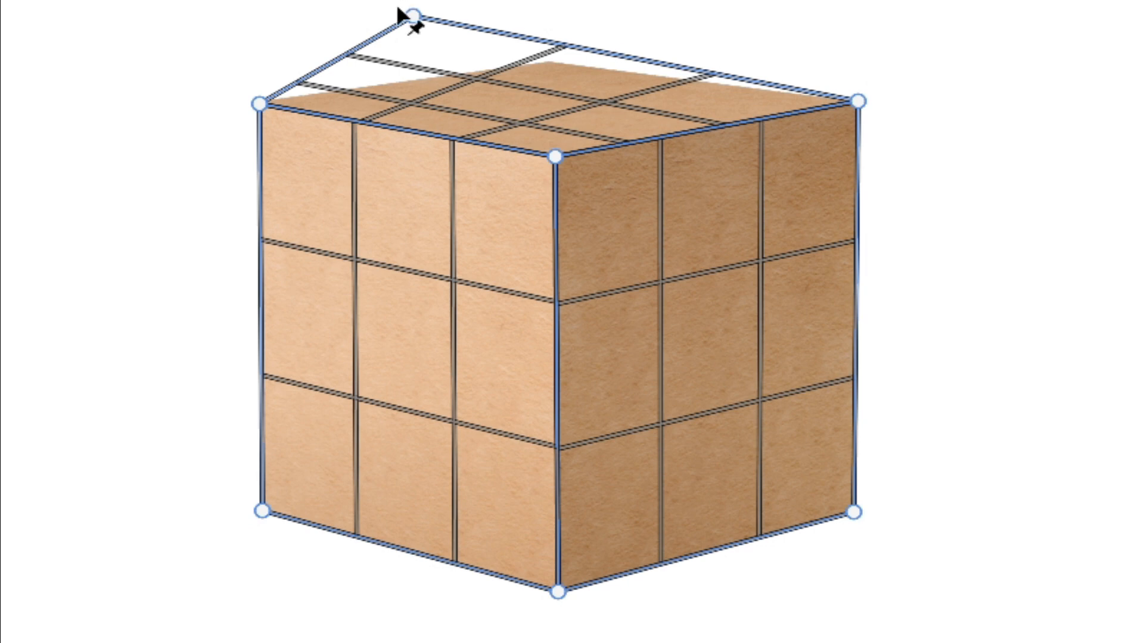
drag(414, 18, 549, 62)
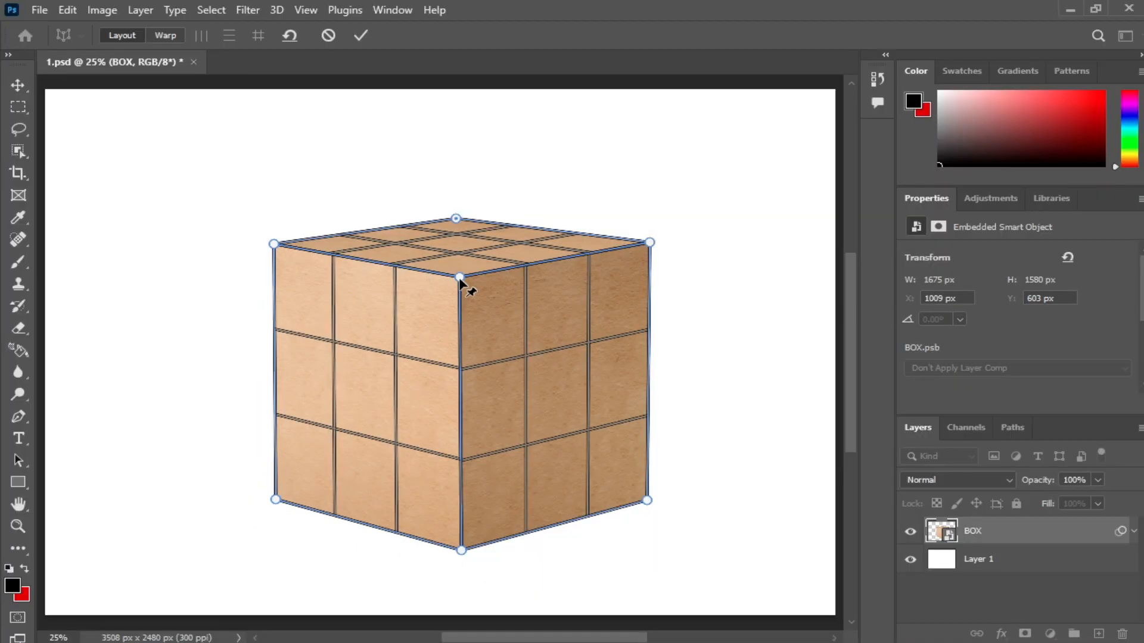
drag(459, 278, 462, 278)
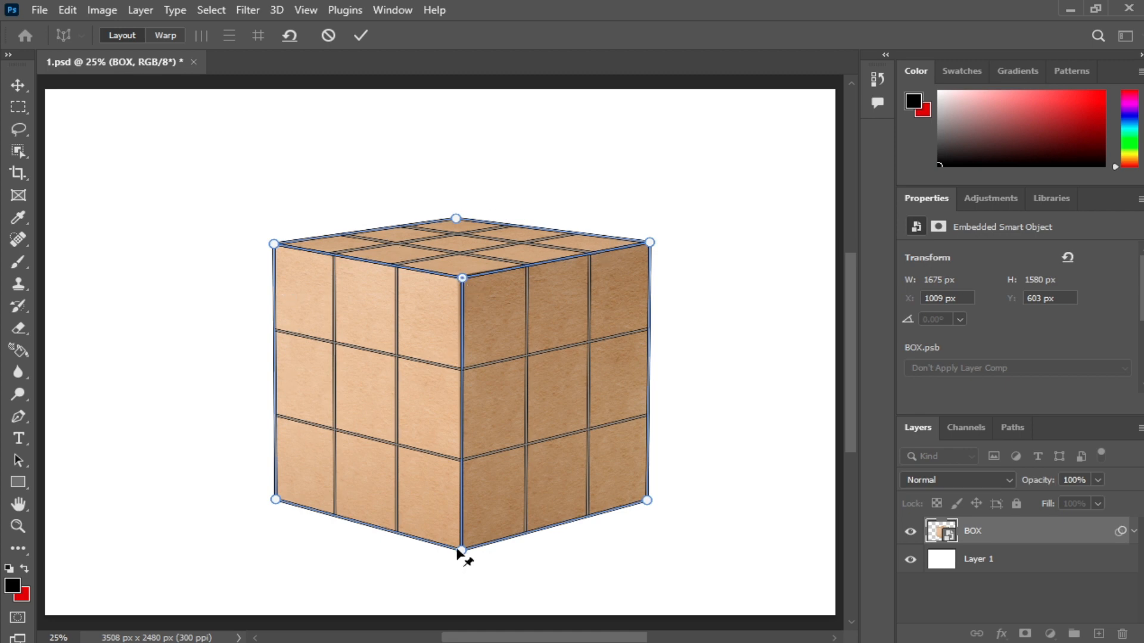
mouse_move(461, 550)
mouse_down()
mouse_move(478, 547)
mouse_move(465, 548)
mouse_move(467, 592)
mouse_move(461, 552)
mouse_up()
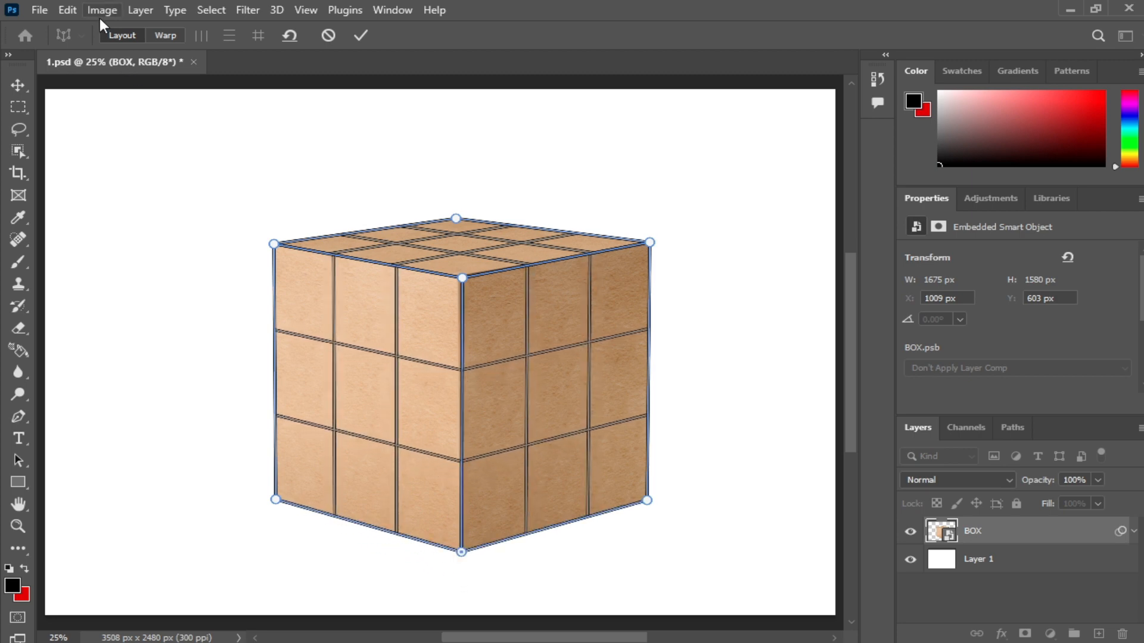
Switch the Perspective Warp to Warp mode and nudge the front edge's upper corner slightly up and outward with the grid hidden
click(163, 36)
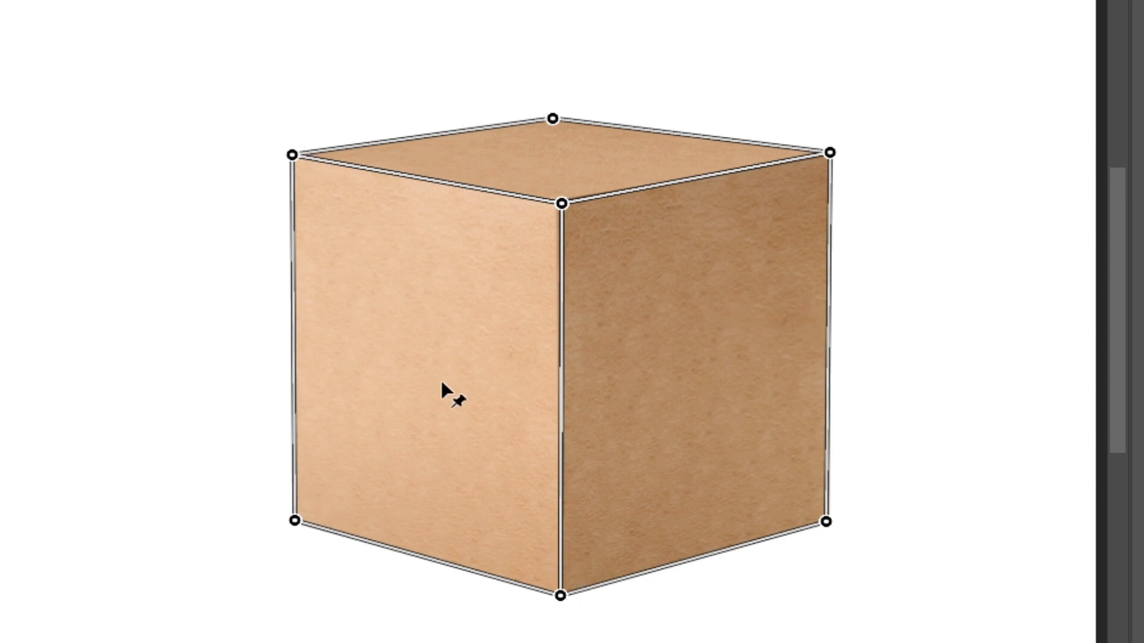
key(h)
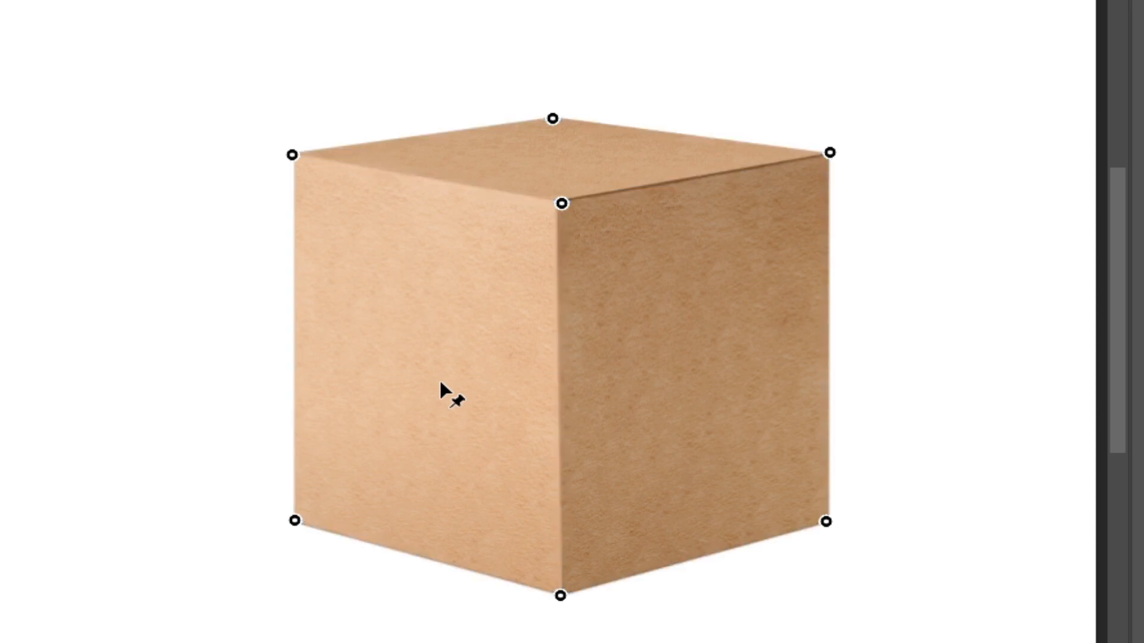
drag(563, 205, 566, 201)
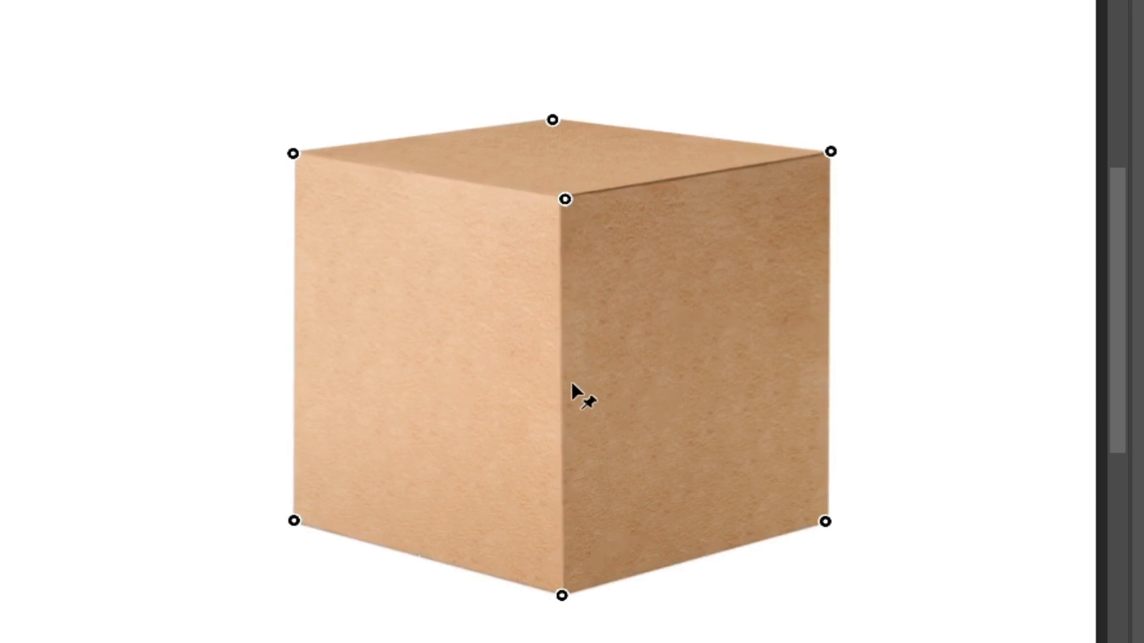
key(h)
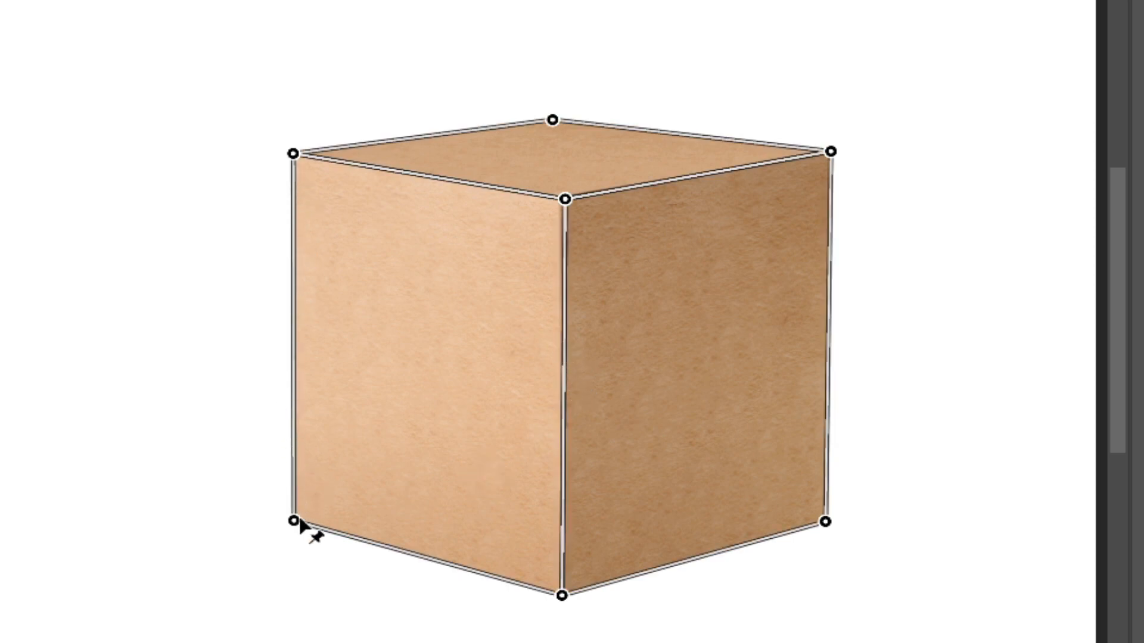
Try pulling the left face's lower outer corner inward and undo the distortion
drag(301, 523, 356, 505)
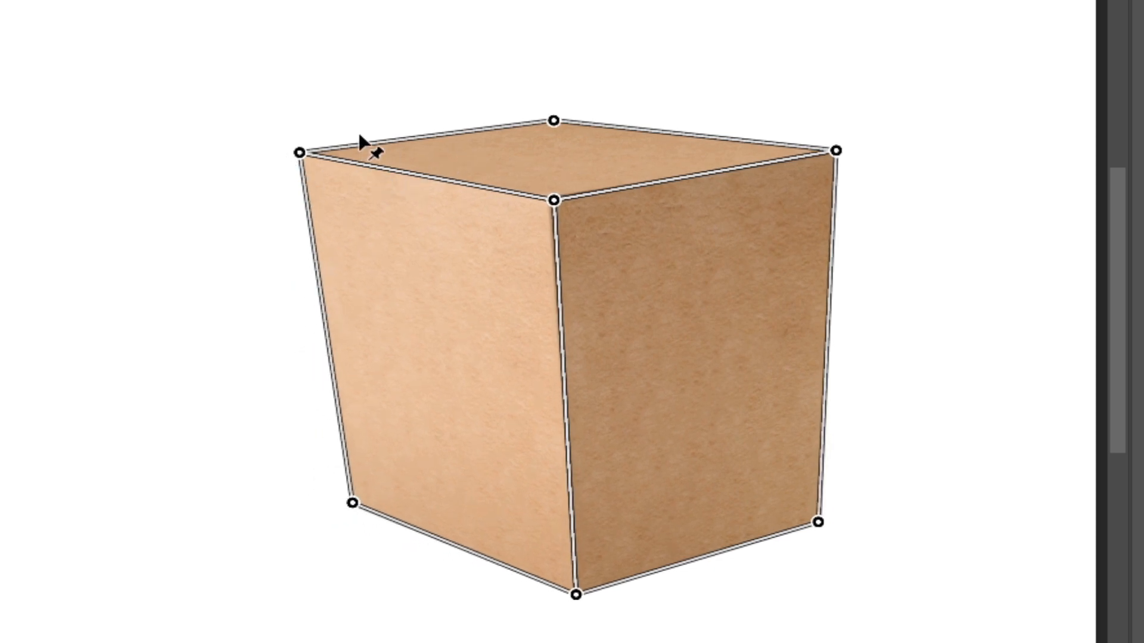
key(ctrl+z)
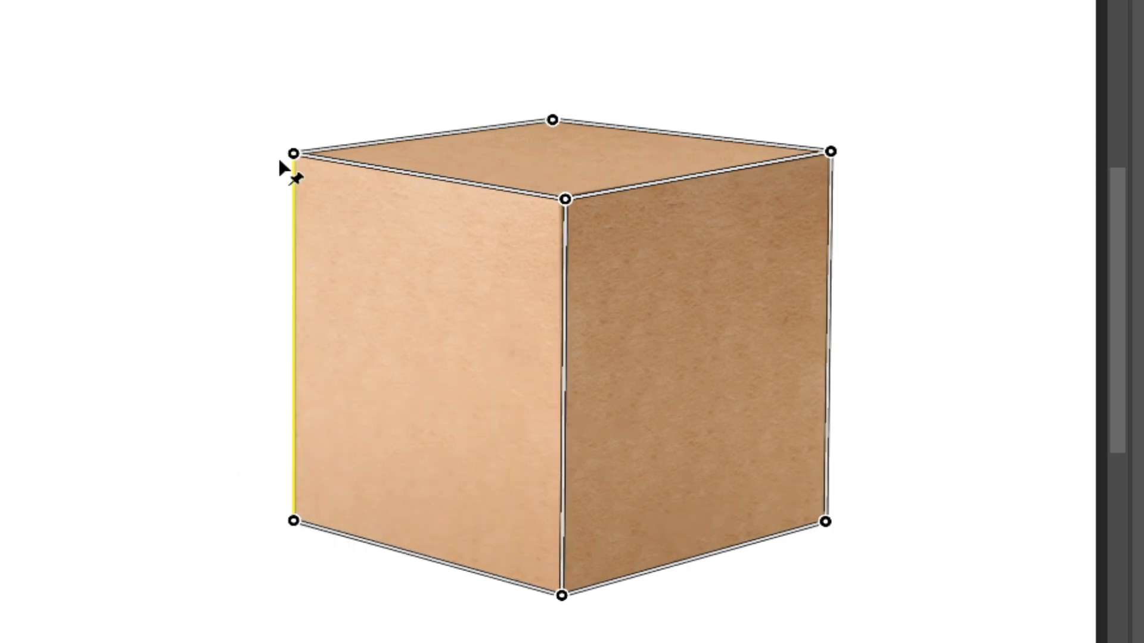
Lock the left and front vertical edges straight and reposition the corners to turn the cube into an elongated box with a receding left face
shift+click(562, 385)
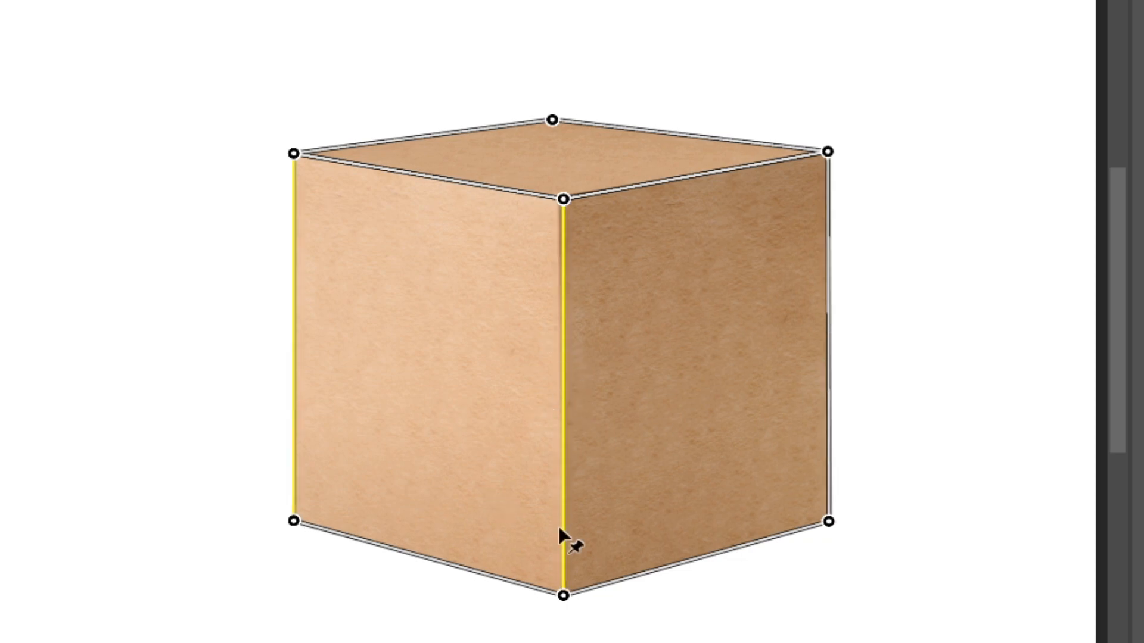
drag(295, 520, 226, 334)
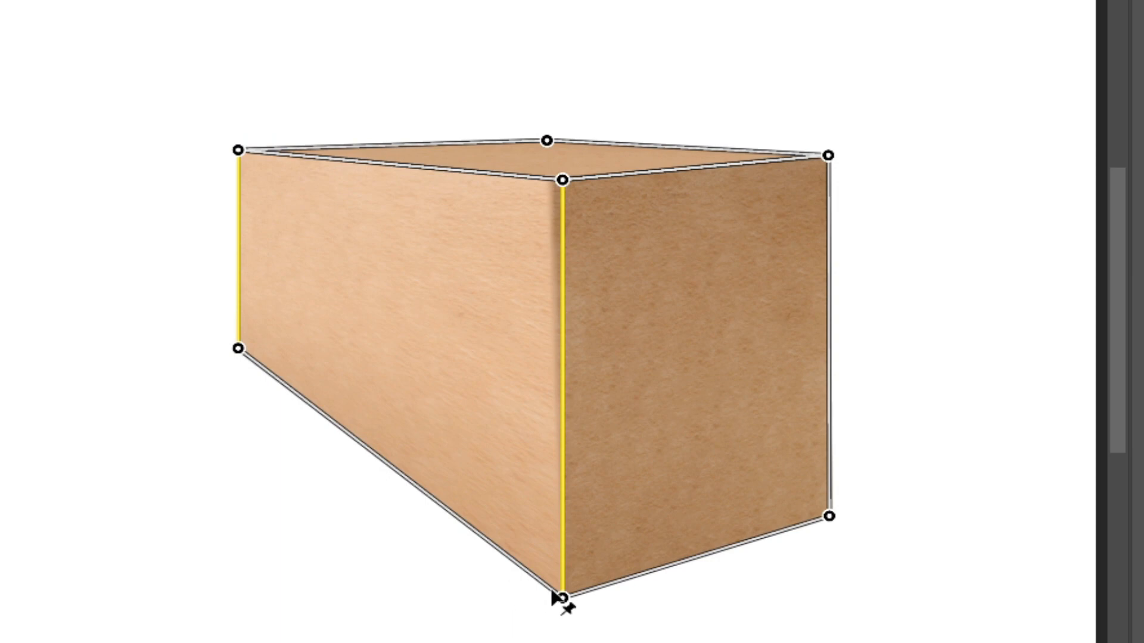
drag(562, 601, 475, 634)
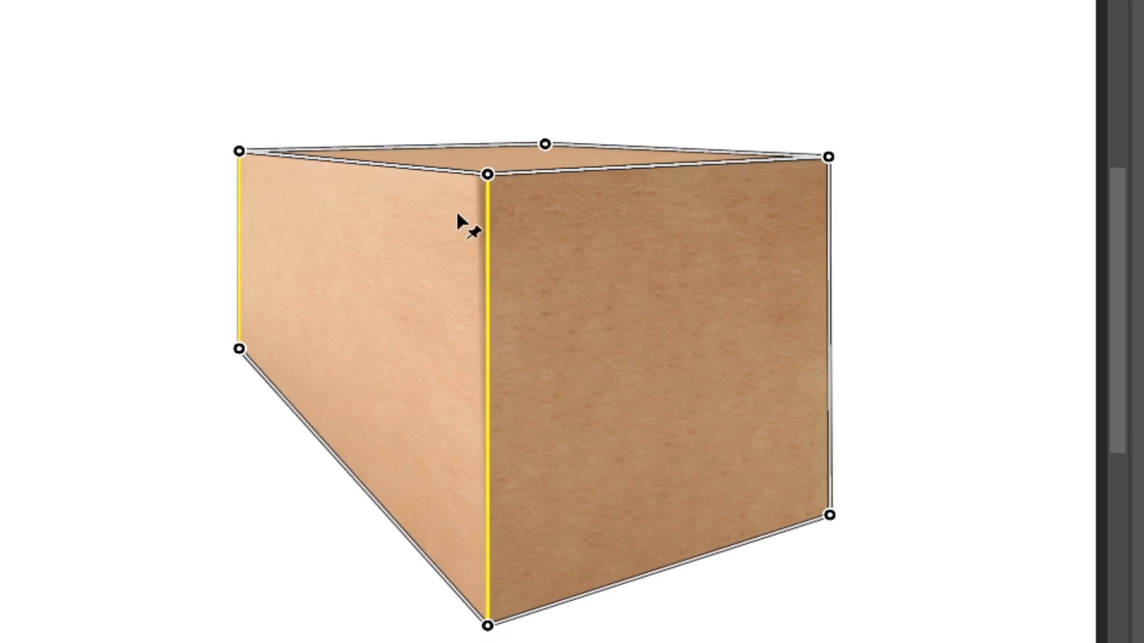
drag(487, 175, 483, 207)
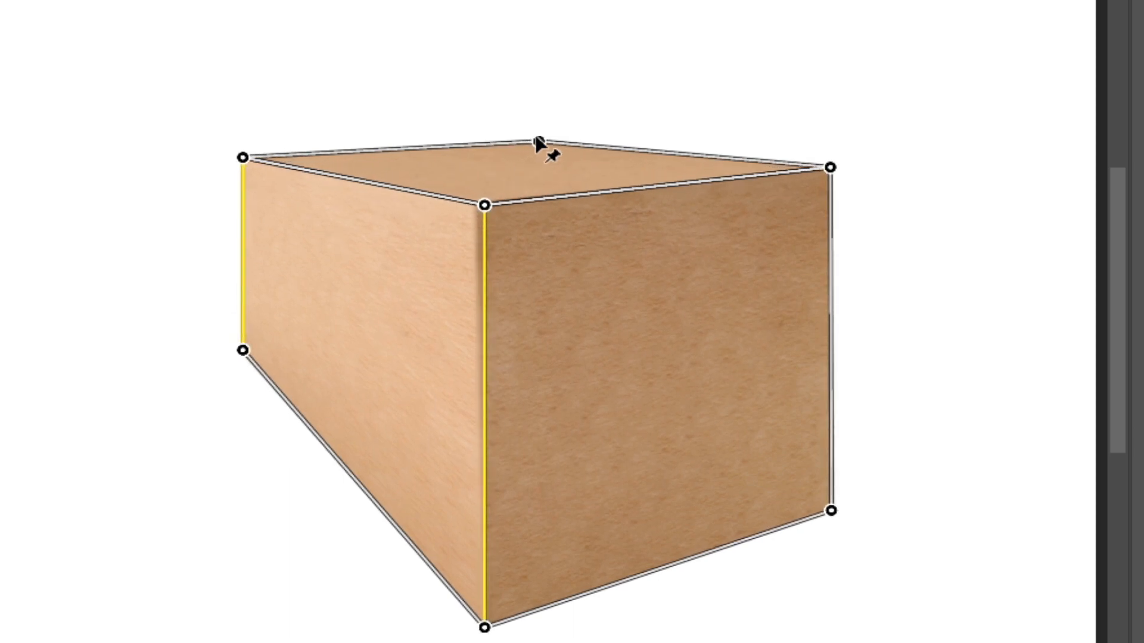
drag(538, 142, 411, 152)
drag(819, 173, 816, 172)
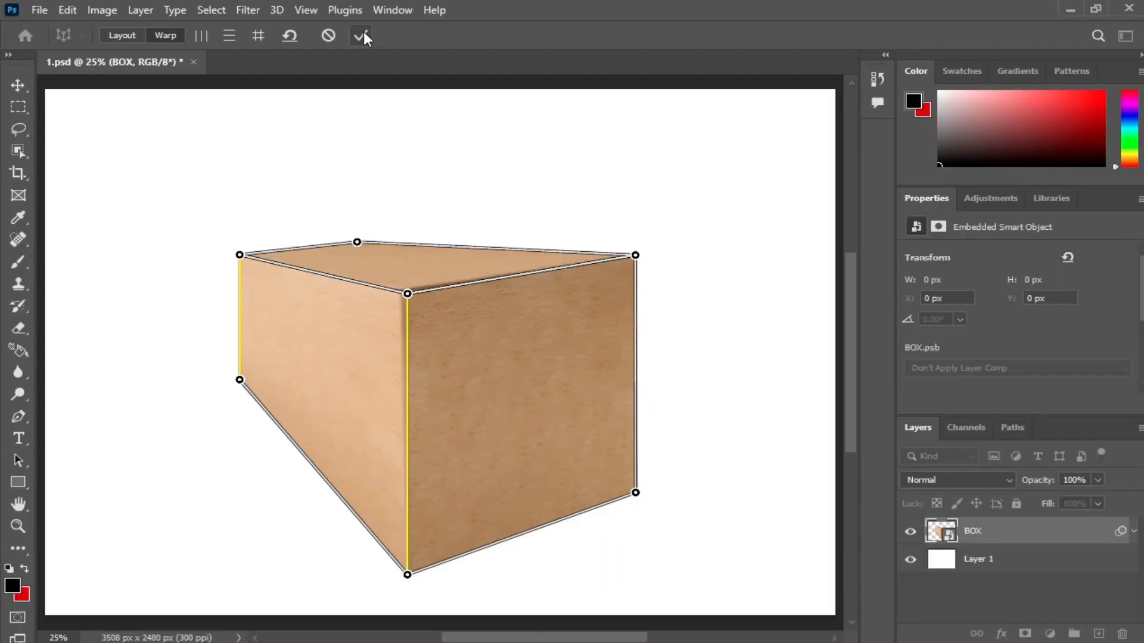
Apply the Perspective Warp to the box and toggle its smart filter off and on to compare with the original
key(Return)
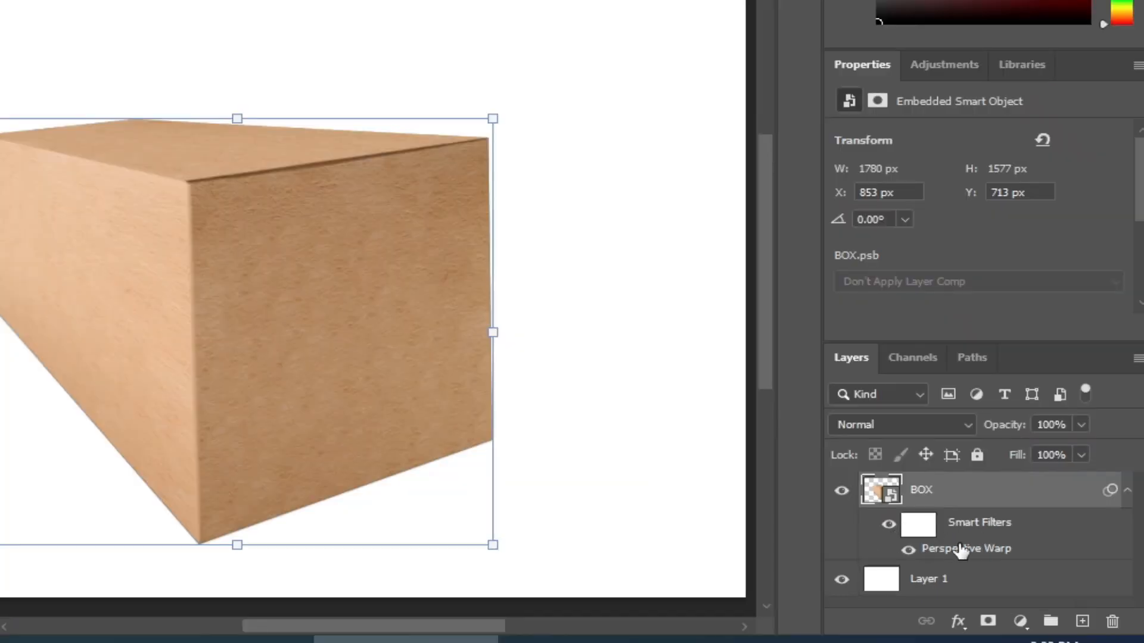
click(889, 527)
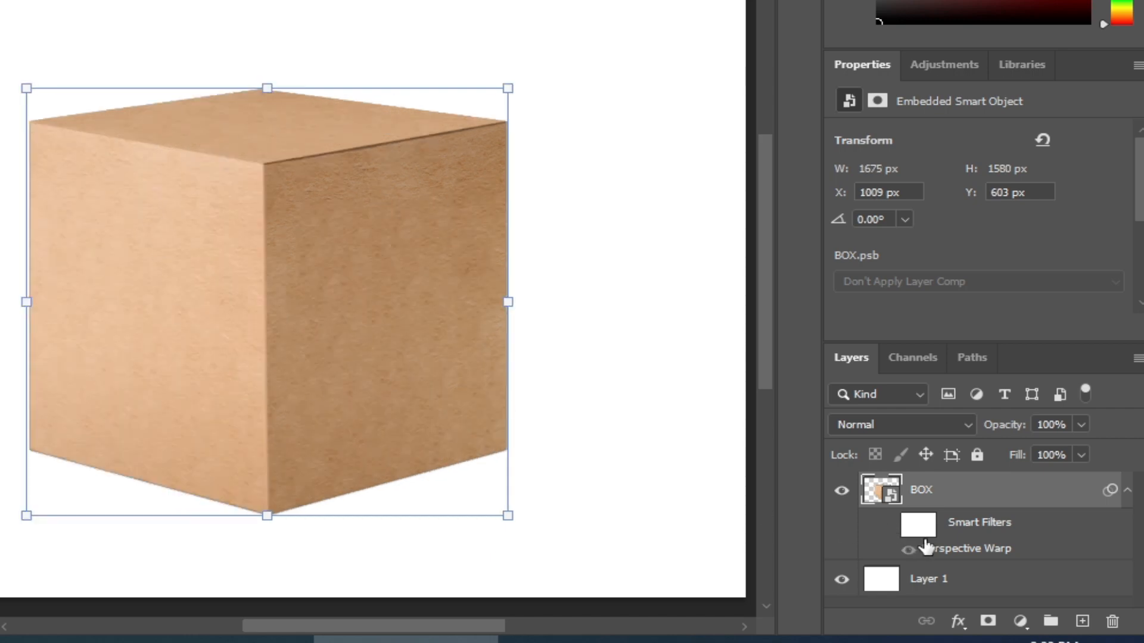
click(889, 525)
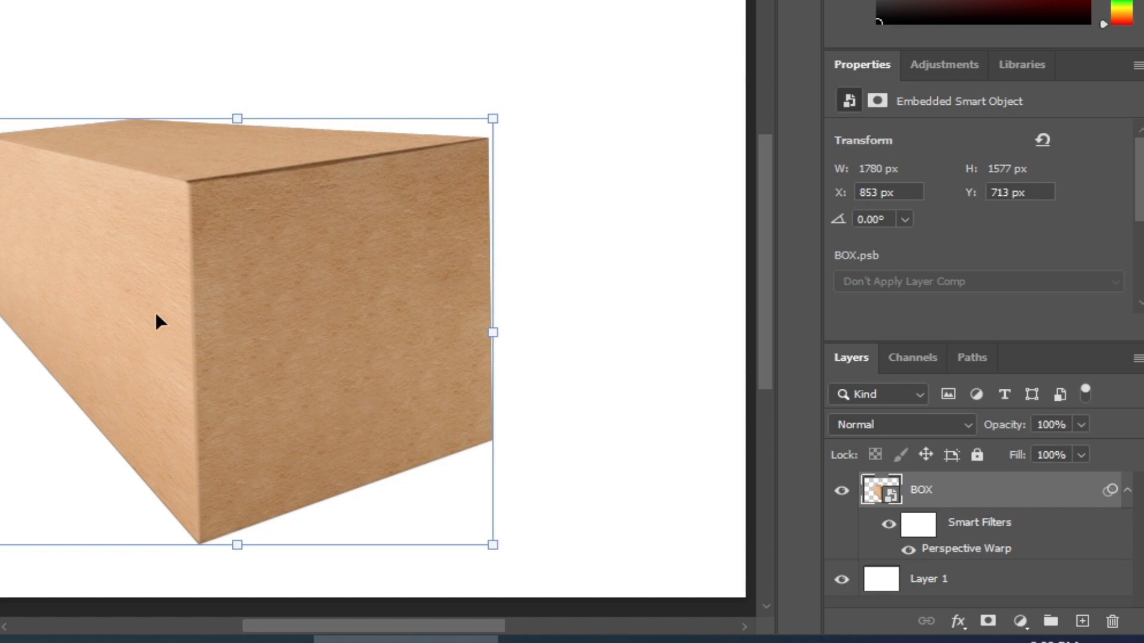
Reopen the box's Perspective Warp filter, lower the upper corners of the front vertical edge and the far right edge, and apply it
double_click(953, 550)
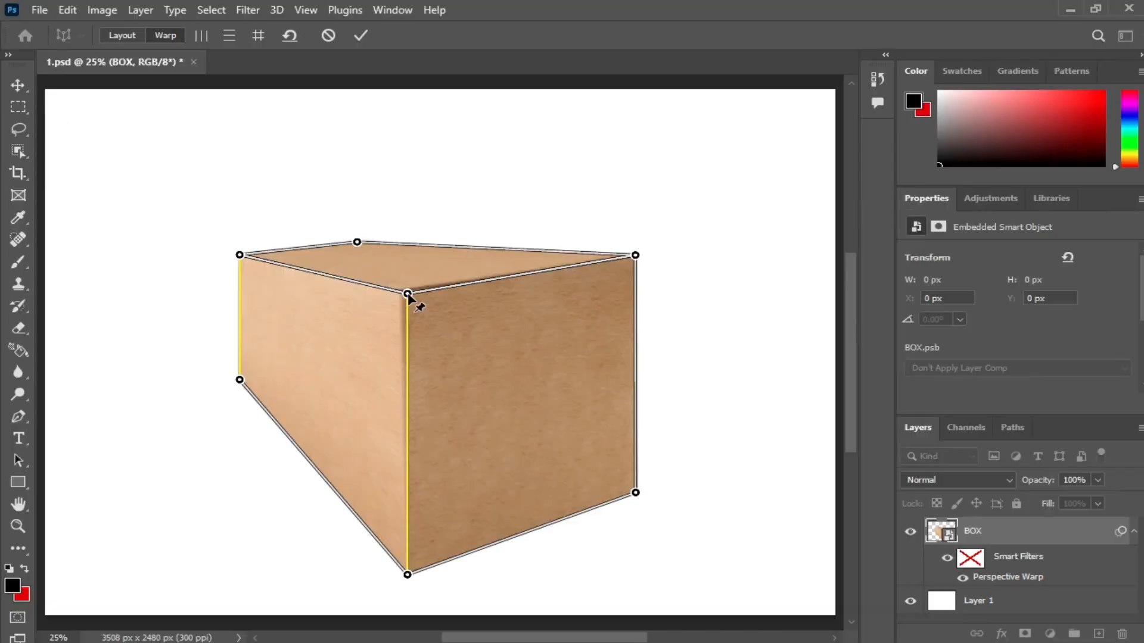
drag(198, 186, 198, 214)
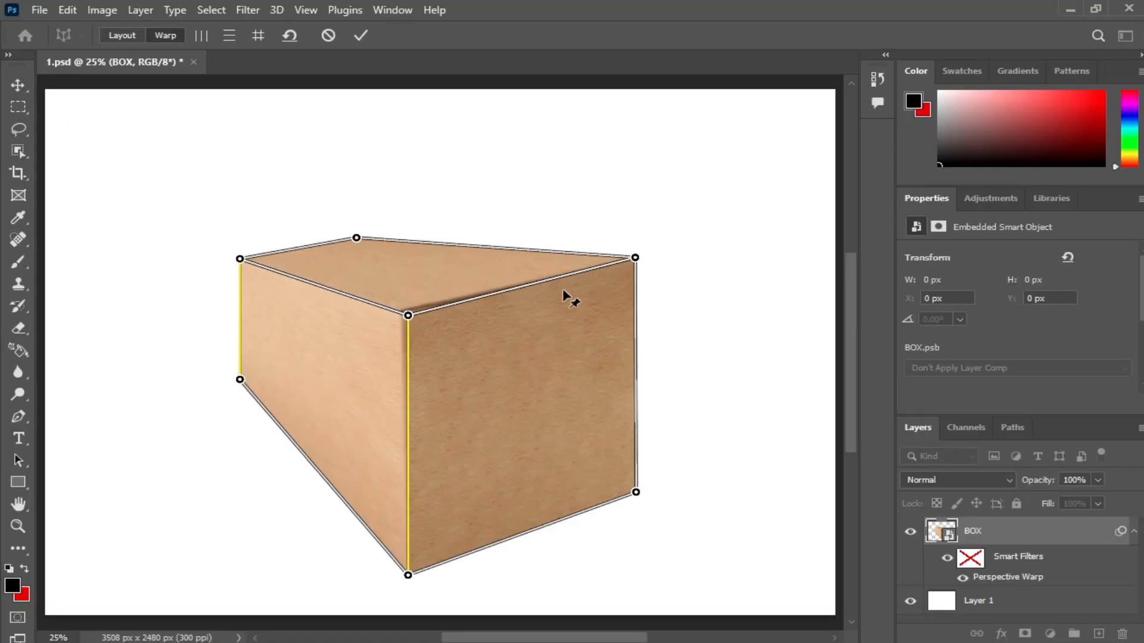
drag(634, 258, 634, 276)
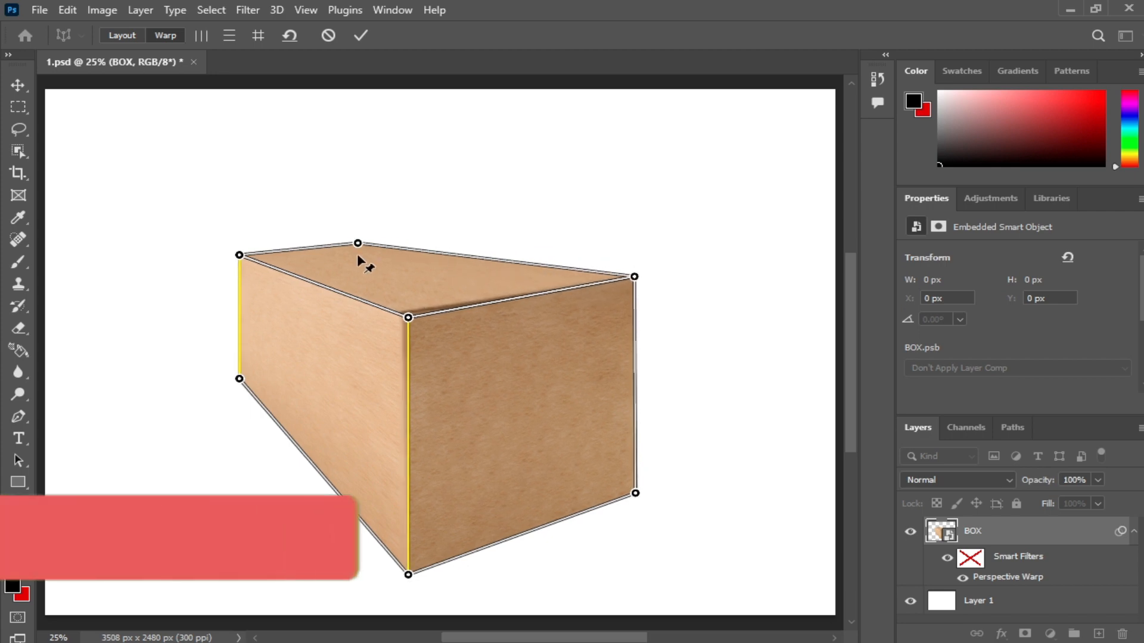
click(360, 35)
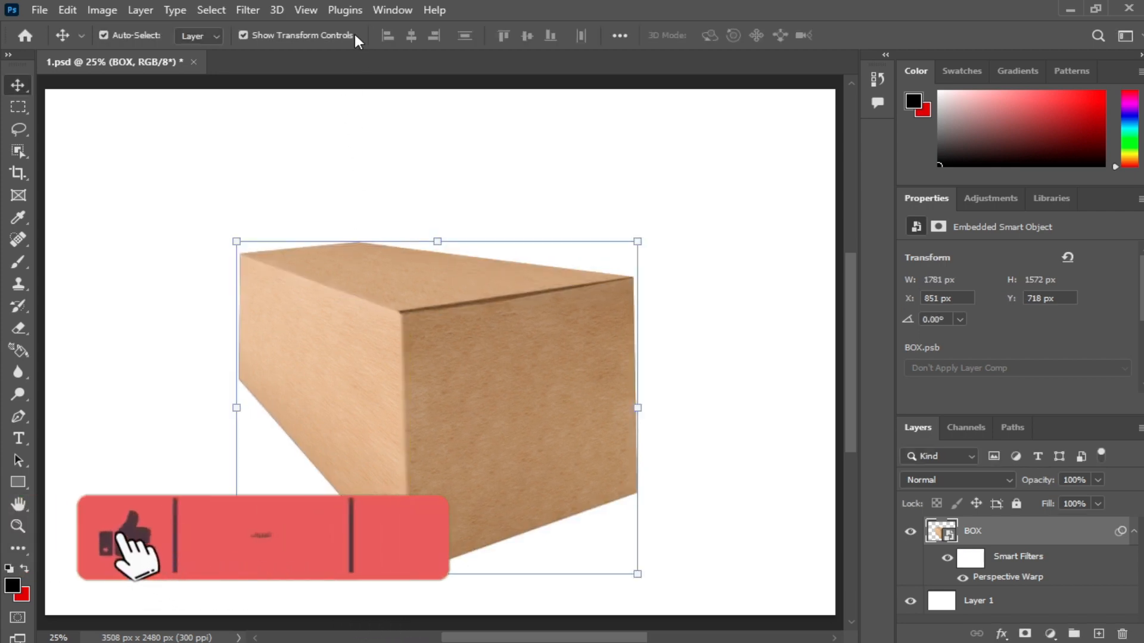
click(743, 427)
Reposition the truck on the road in 2.psd and convert its masked layer to a Smart Object
drag(484, 389, 503, 388)
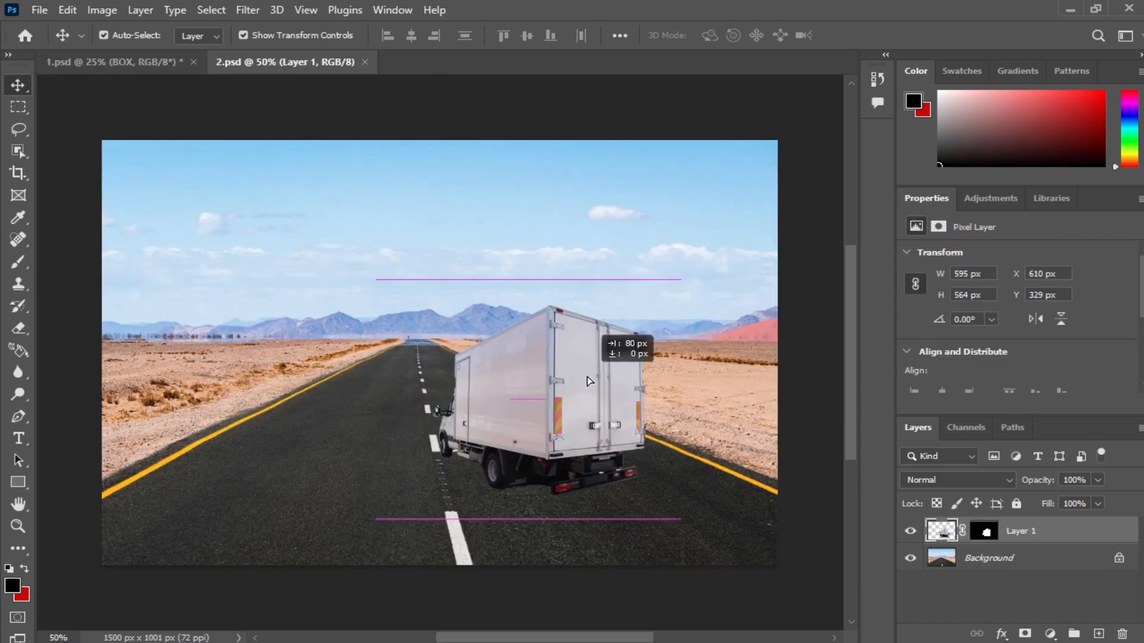
drag(589, 381, 525, 448)
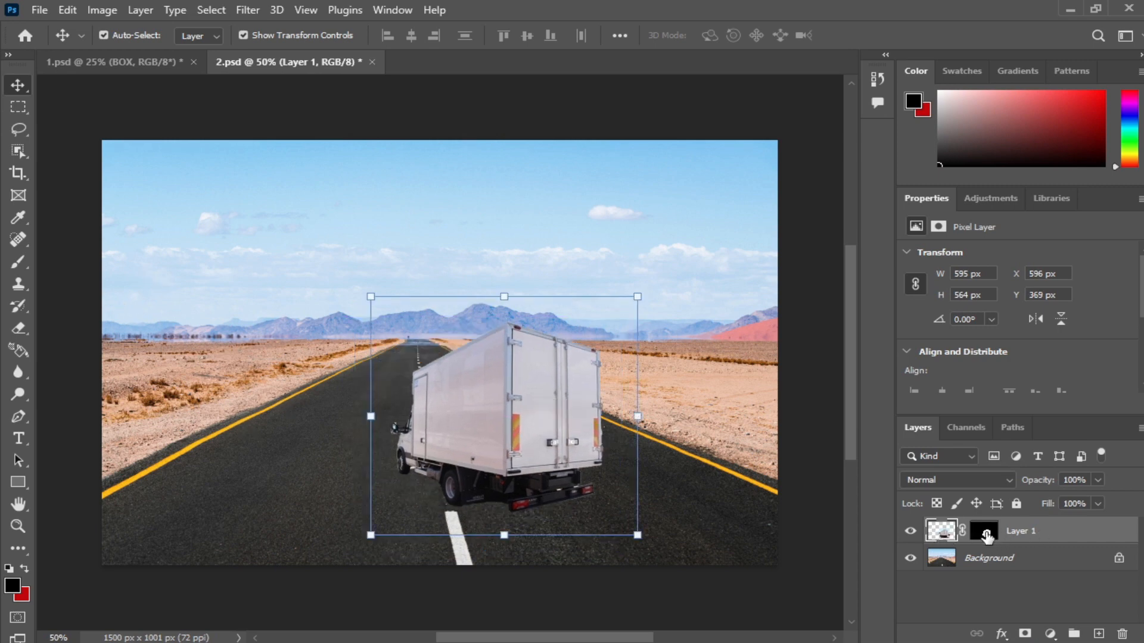
right_click(1039, 533)
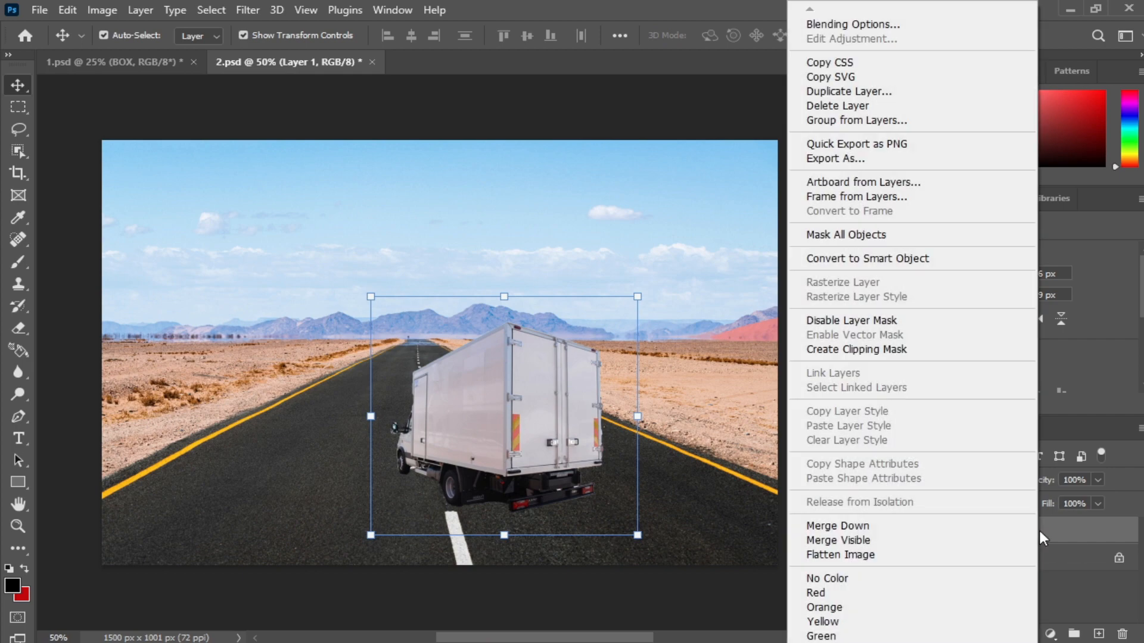
click(867, 260)
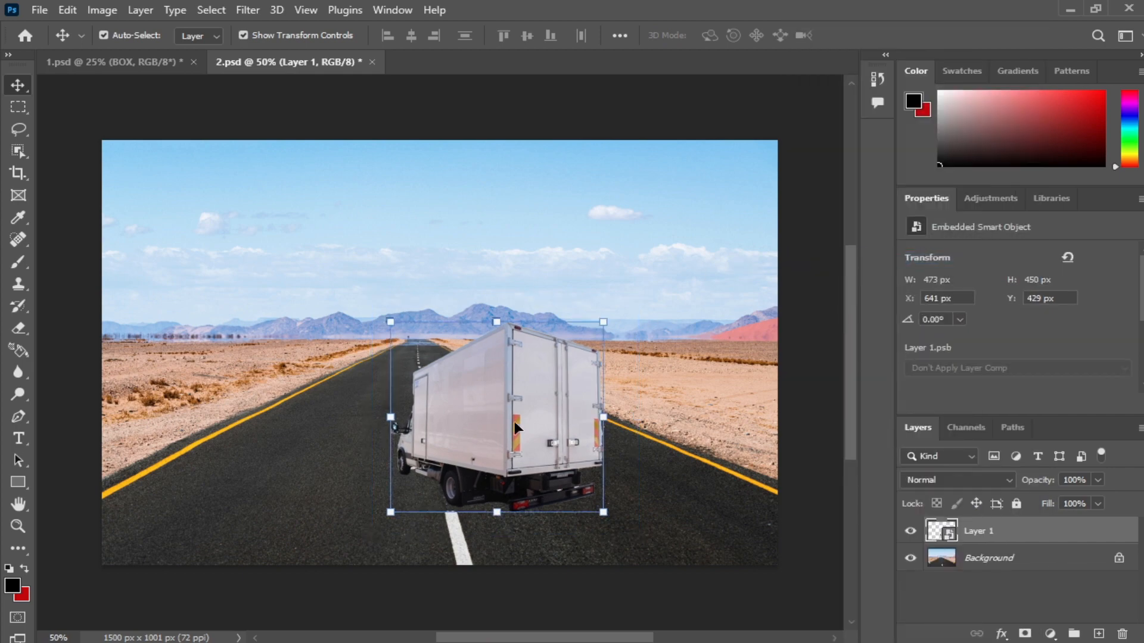
drag(518, 425, 524, 420)
Start Perspective Warp on the truck layer and draw a plane over its long side, ending at the near rear vertical edge
click(68, 10)
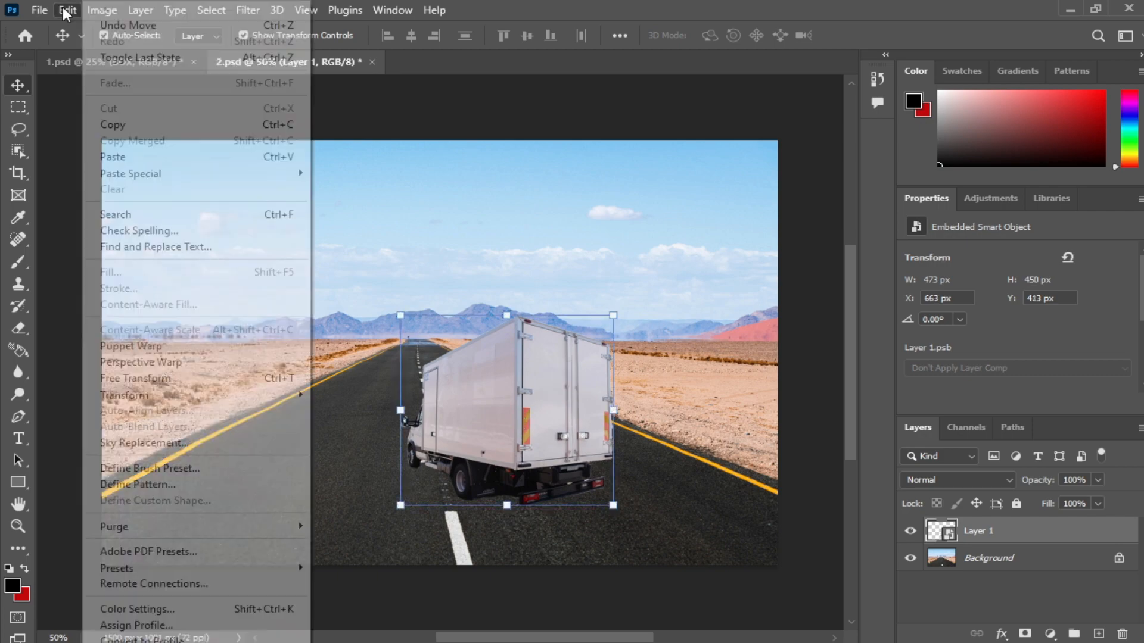
click(129, 365)
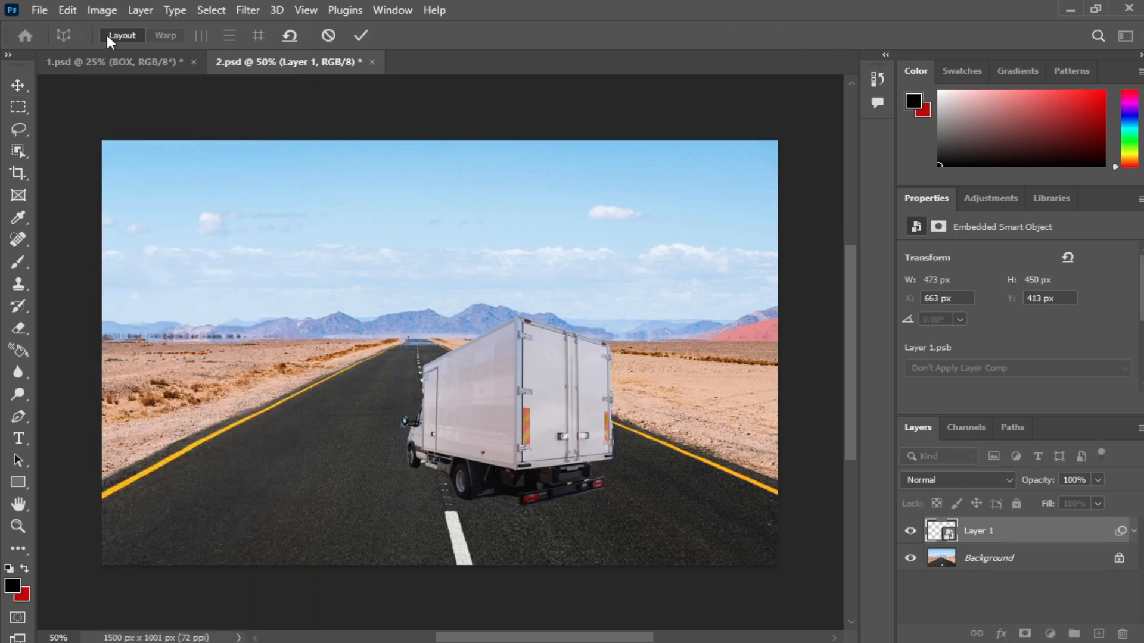
drag(337, 276, 506, 532)
drag(649, 576, 665, 577)
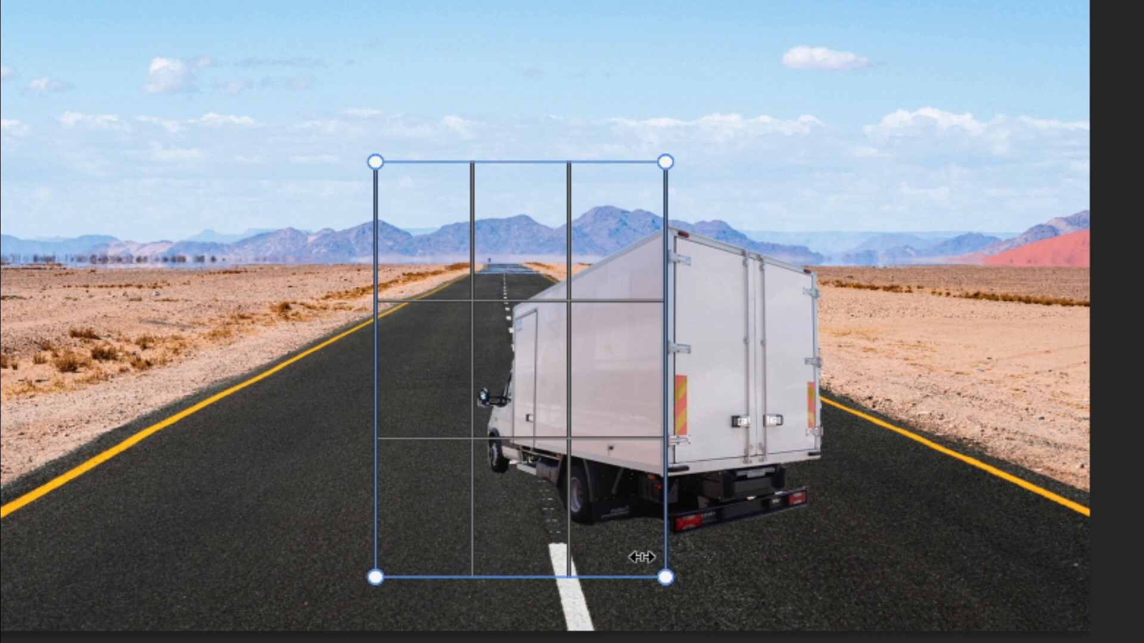
Move the plane's four corners to match the perspective of the truck's long side, enclosing it from roof to wheels
drag(375, 577, 449, 465)
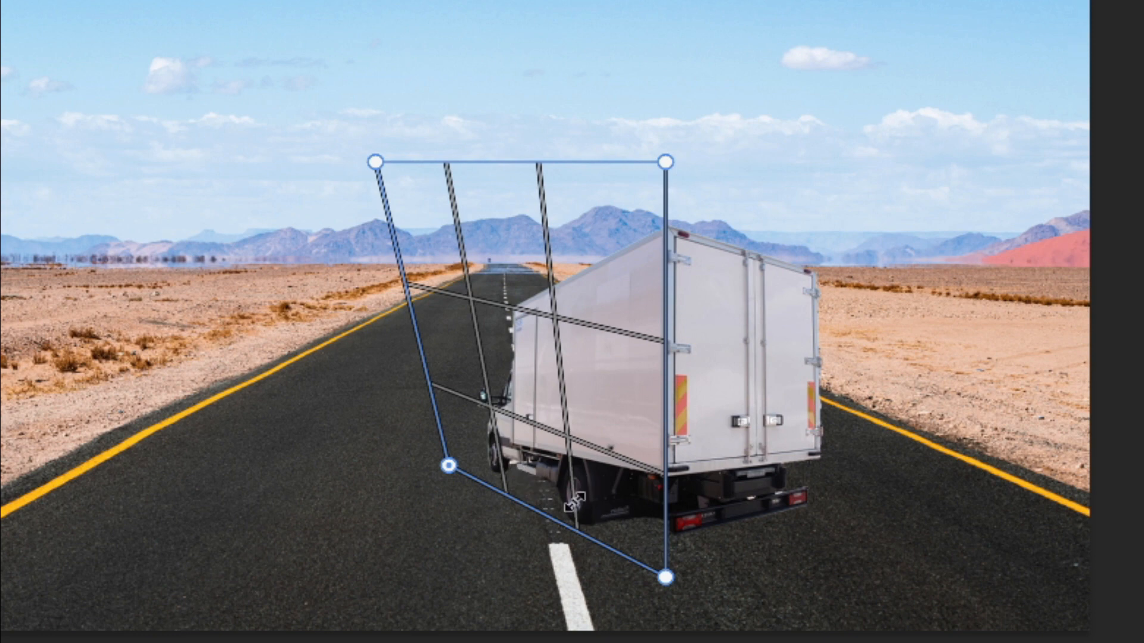
drag(666, 162, 669, 202)
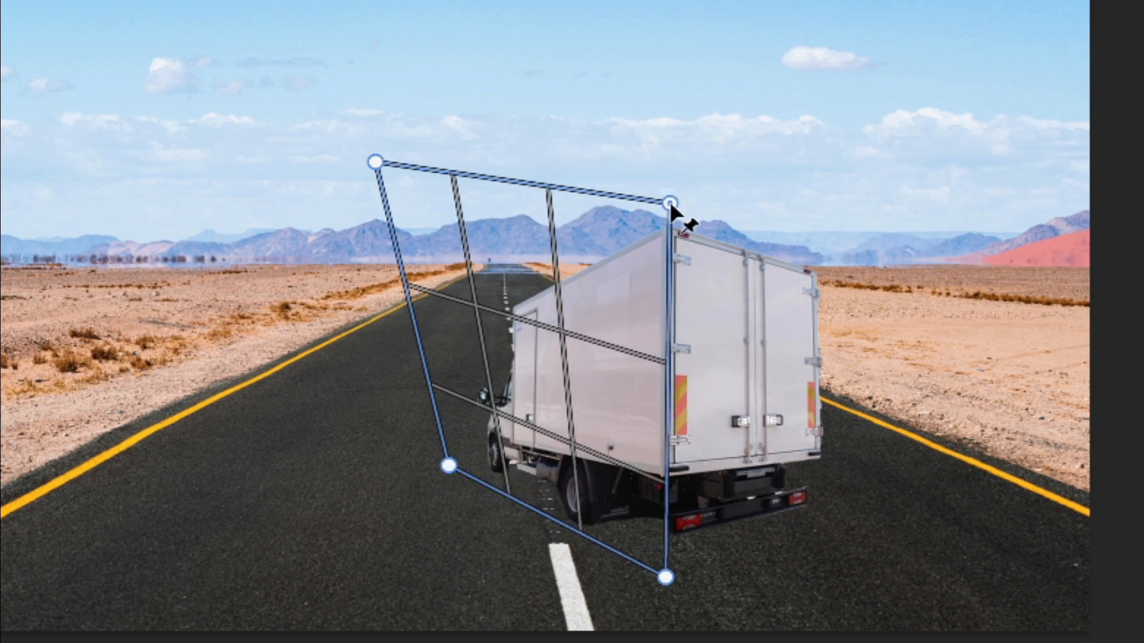
drag(375, 162, 491, 293)
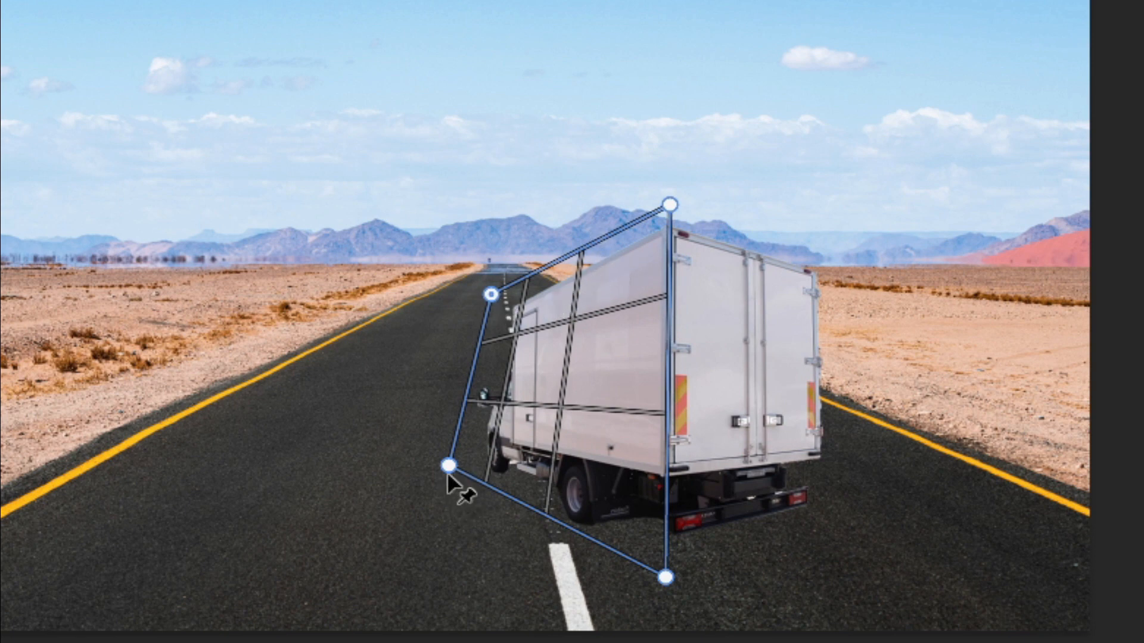
drag(449, 465, 464, 482)
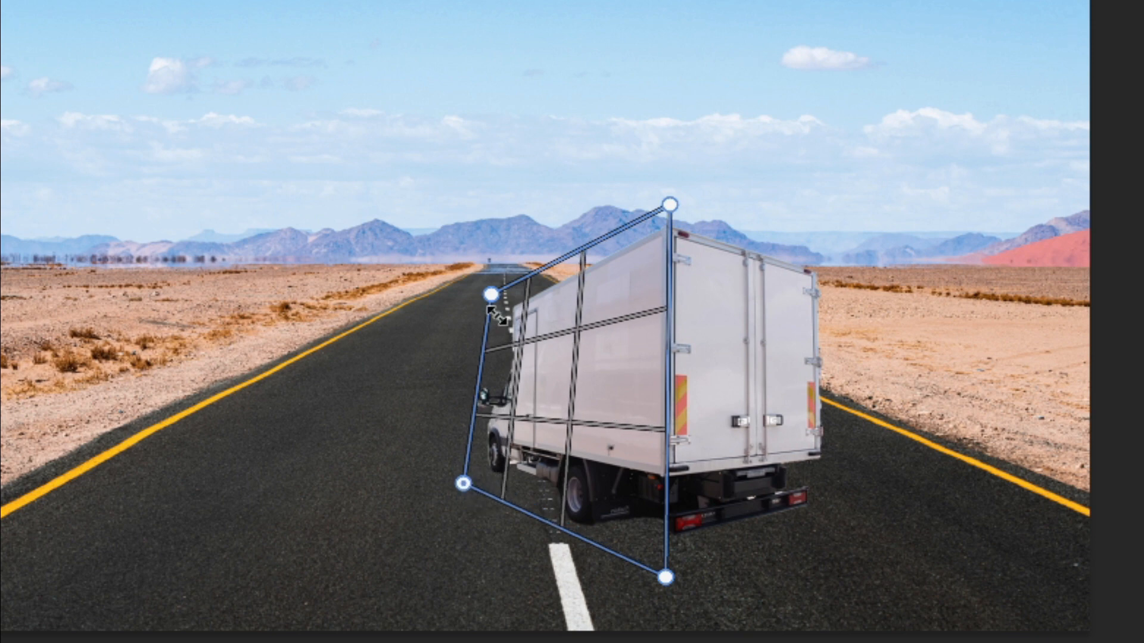
drag(491, 294, 474, 313)
drag(666, 577, 665, 586)
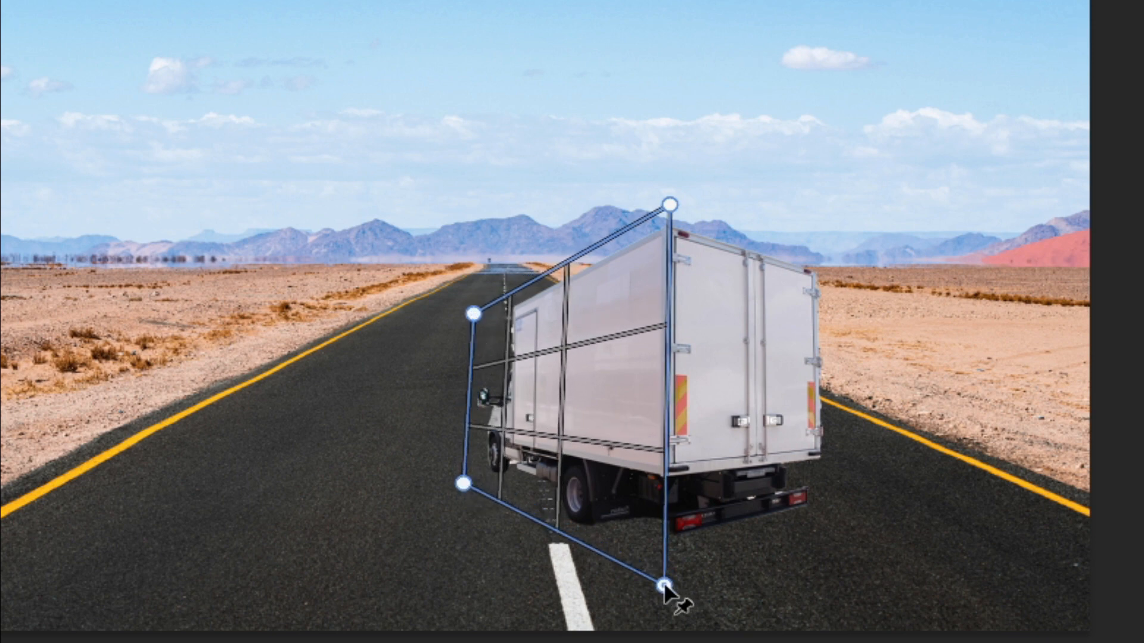